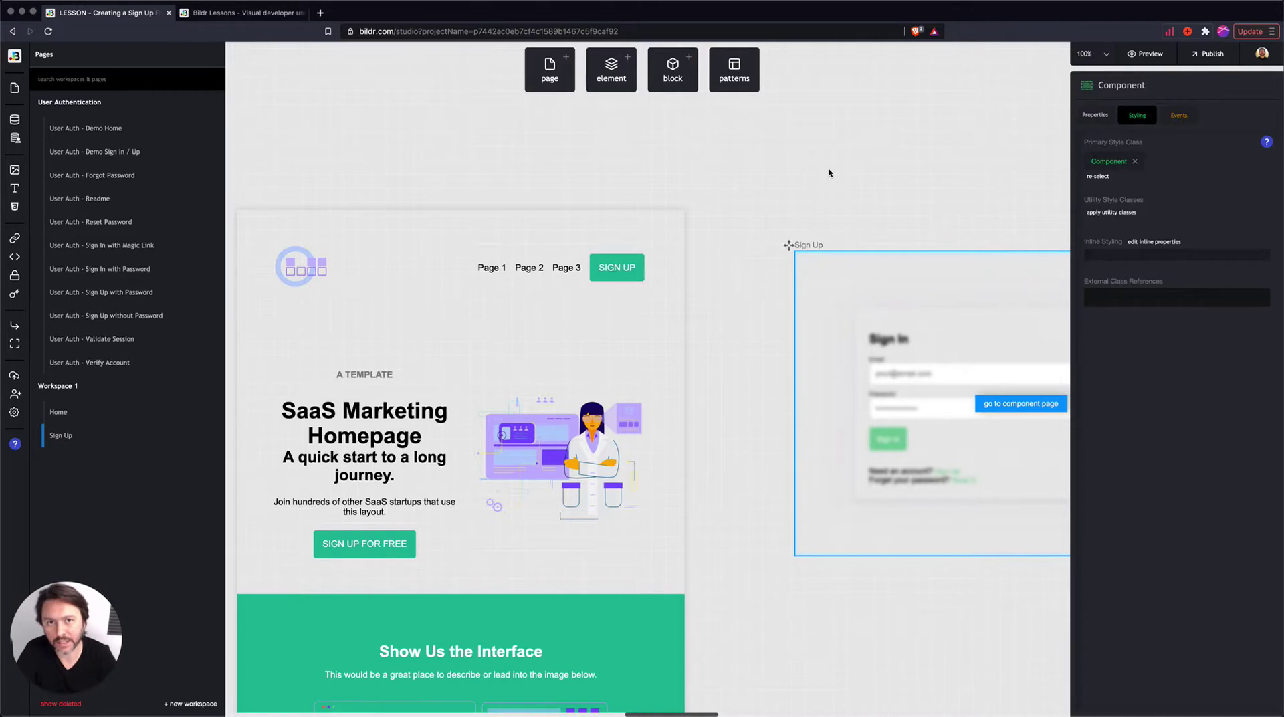
- Open the 'Creating a Sign Up Flow' tutorial from the help lessons, then minimise it
left_click(11, 445)
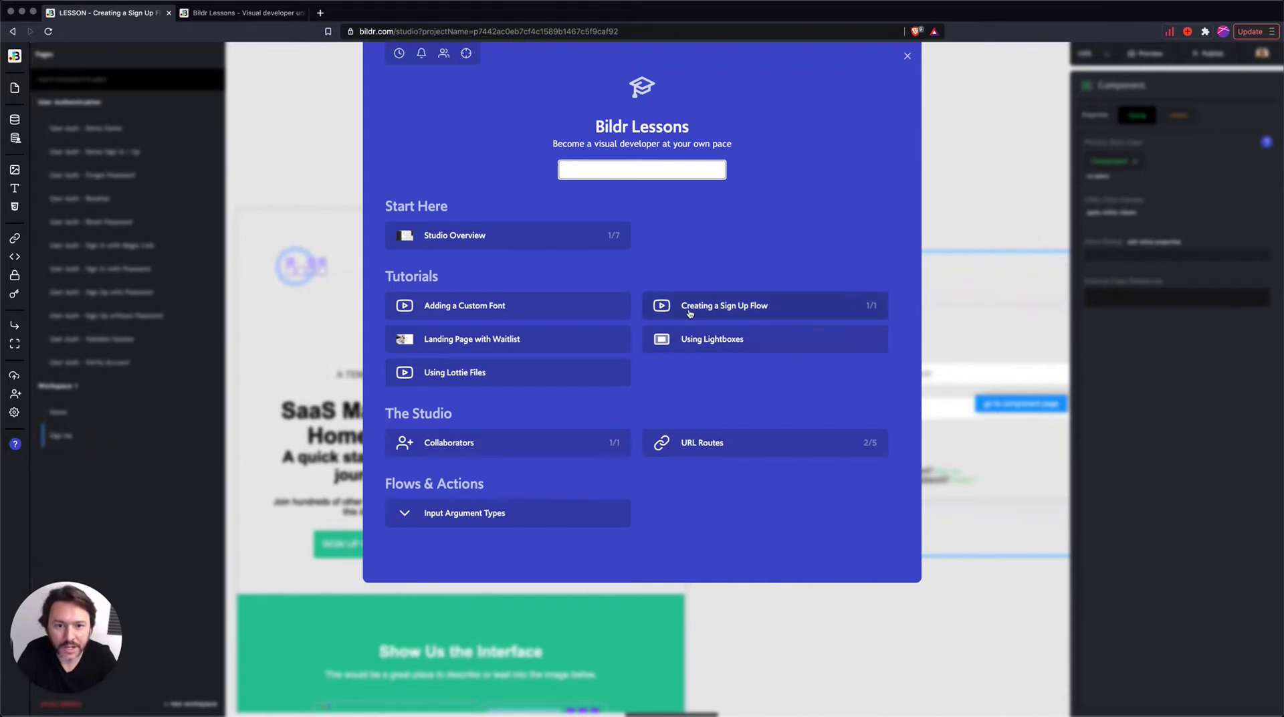
left_click(752, 308)
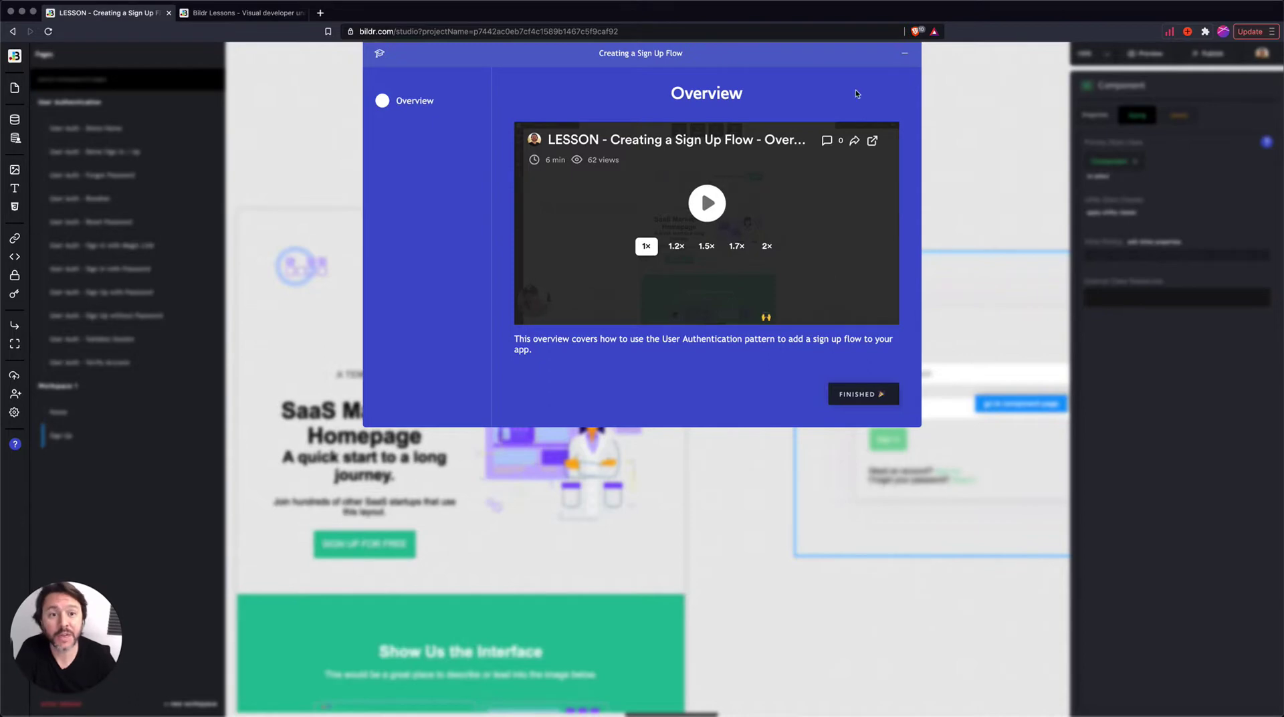
left_click(1012, 172)
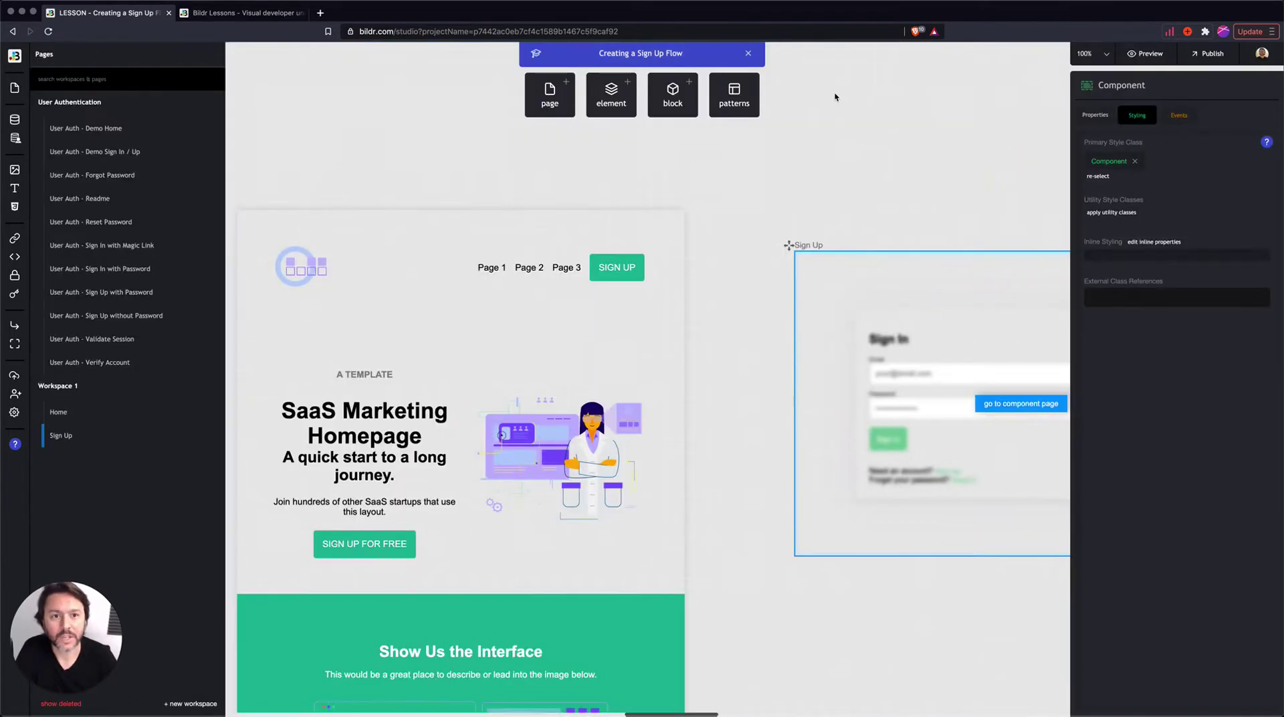
- Close the lesson, select the Home header and Sign Up component, and show the URL routes
left_click(748, 53)
scroll(604, 201, "down", 2)
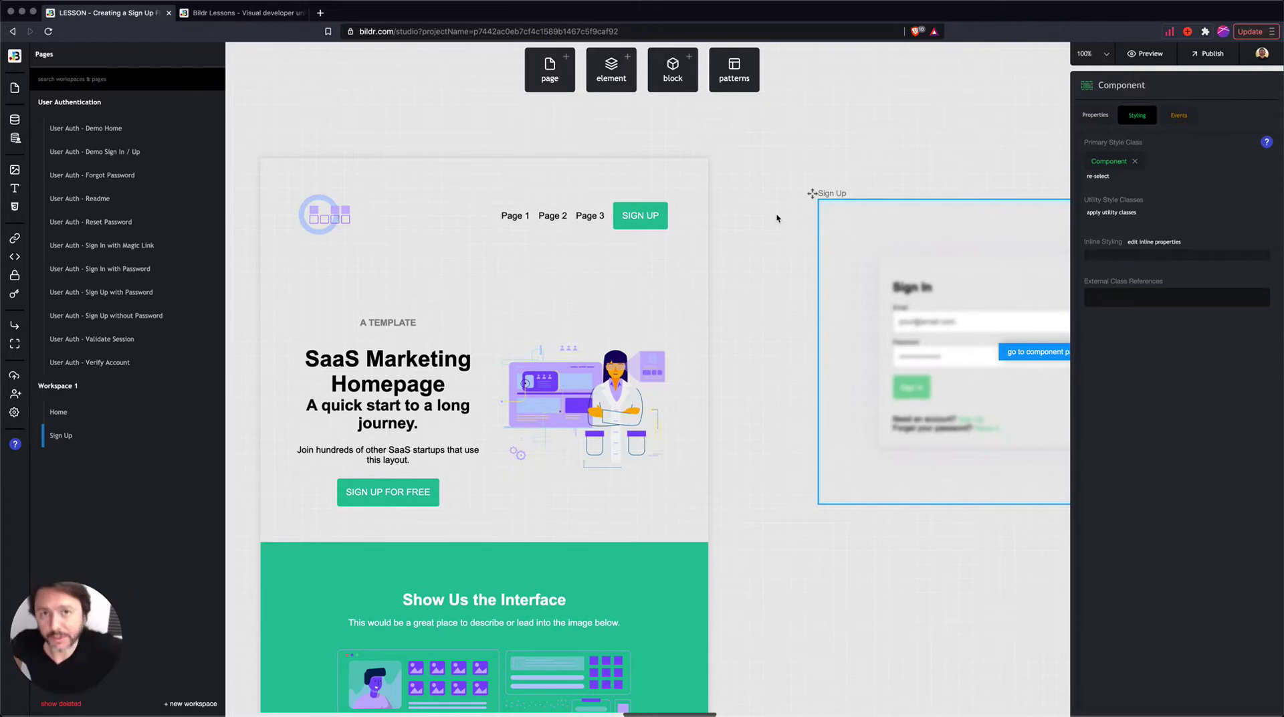
scroll(740, 218, "right", 1)
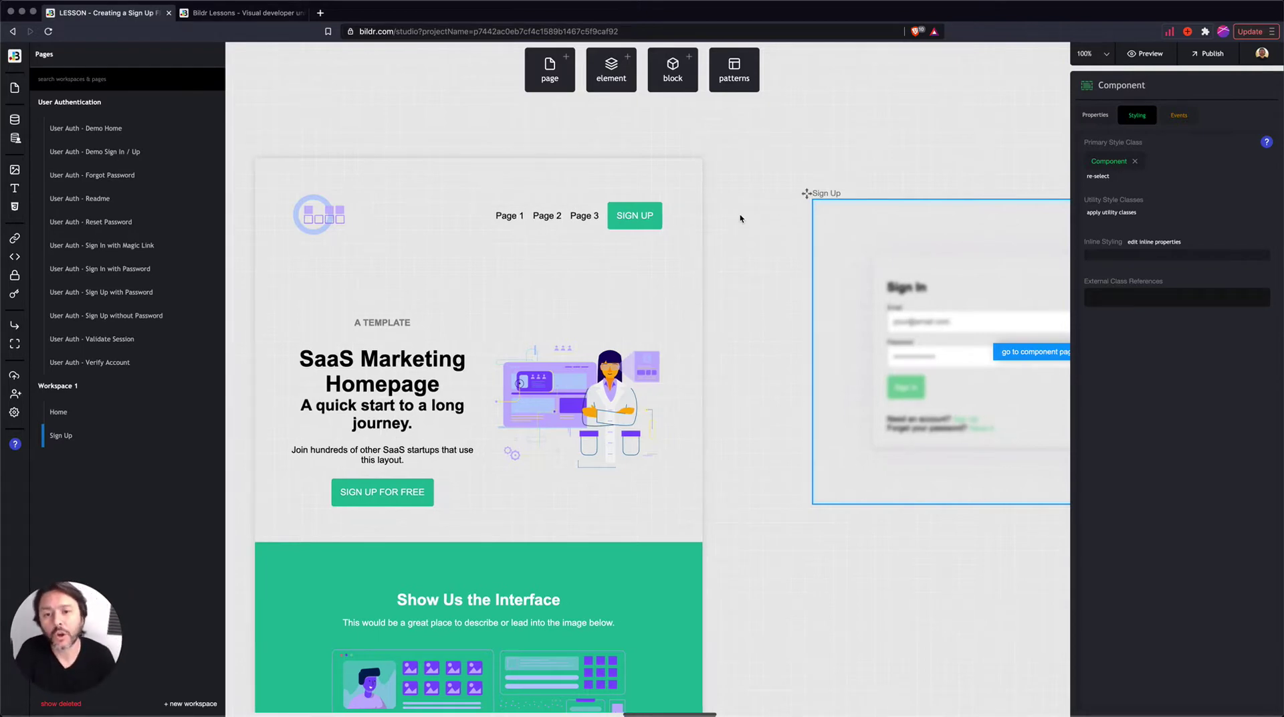
scroll(740, 218, "down", 1)
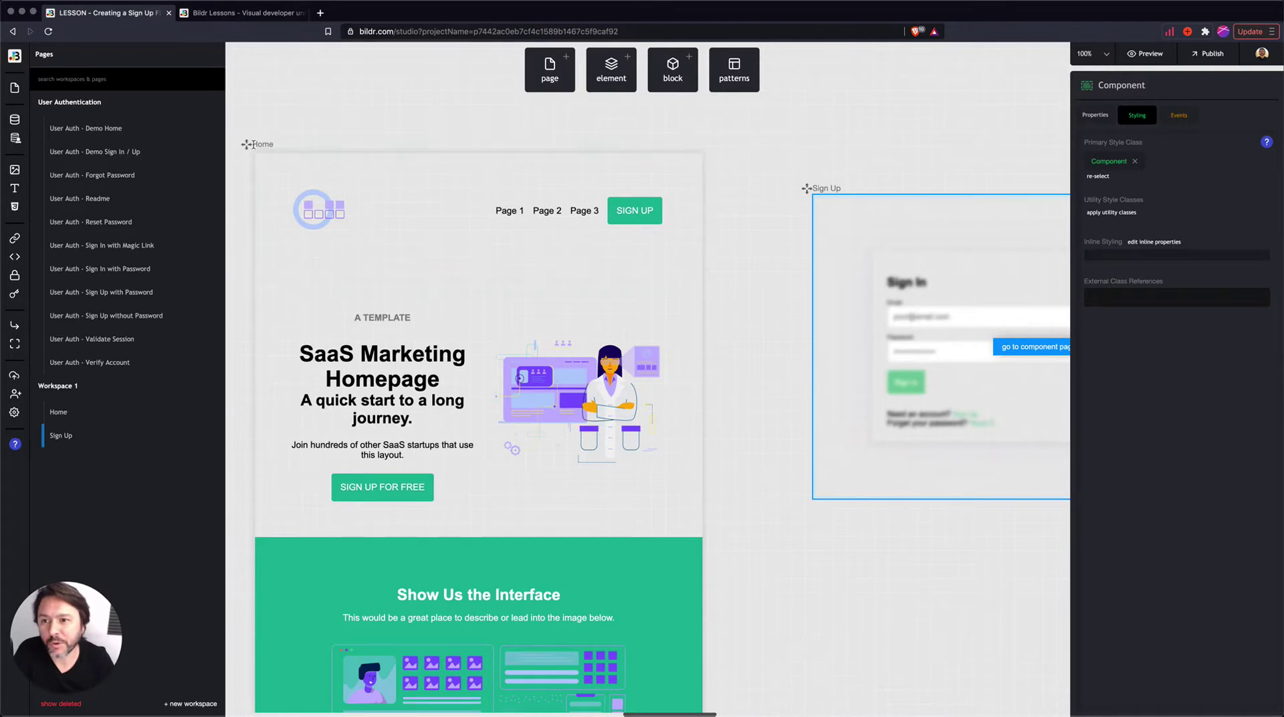
left_click(342, 168)
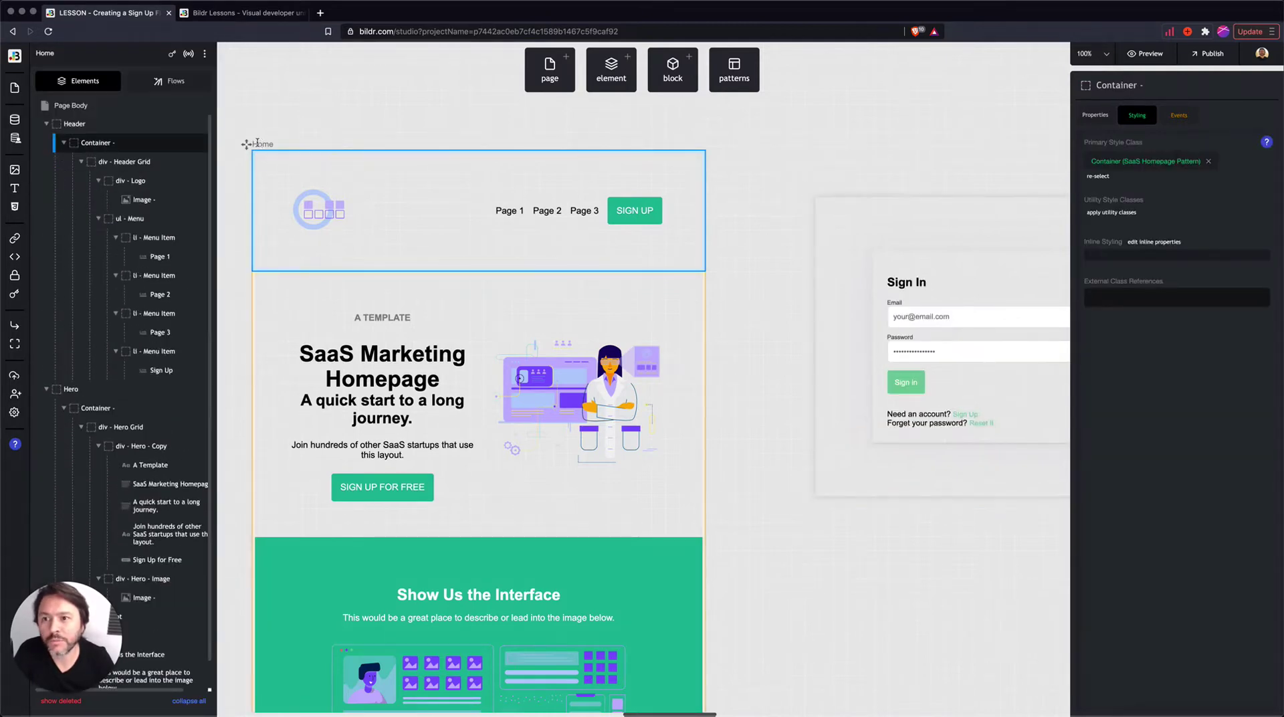
left_click(848, 238)
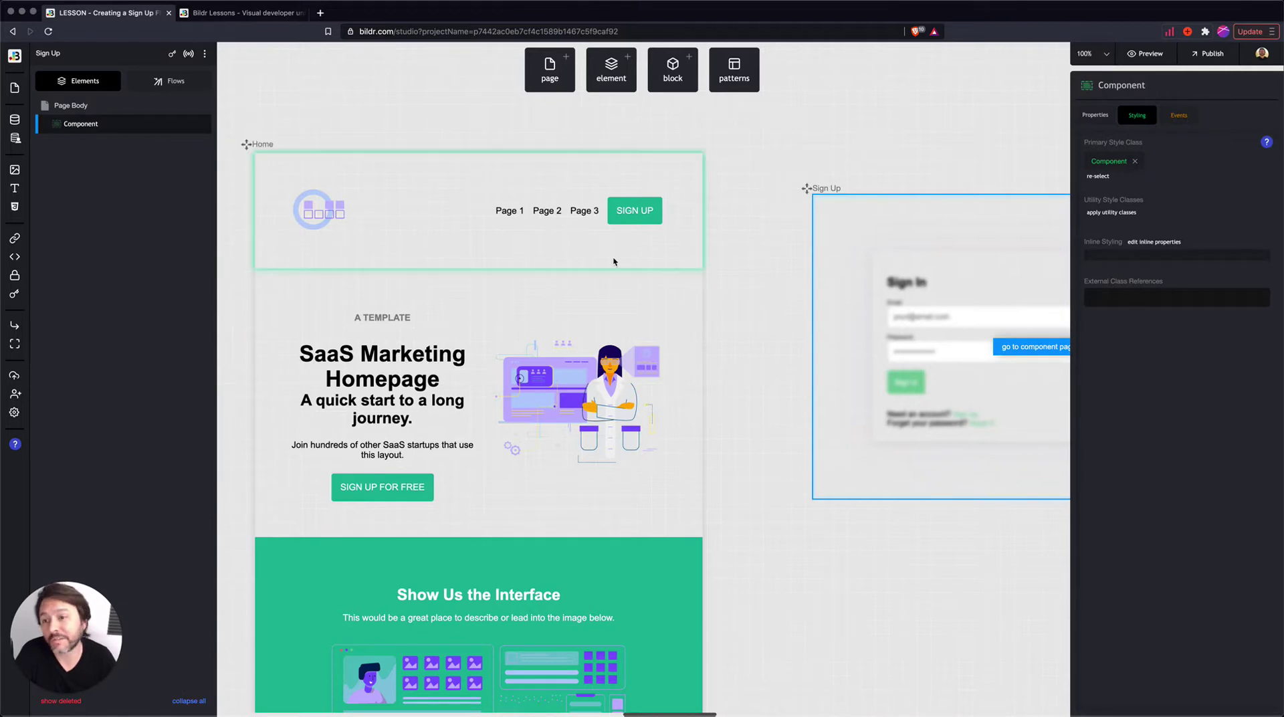
left_click(14, 240)
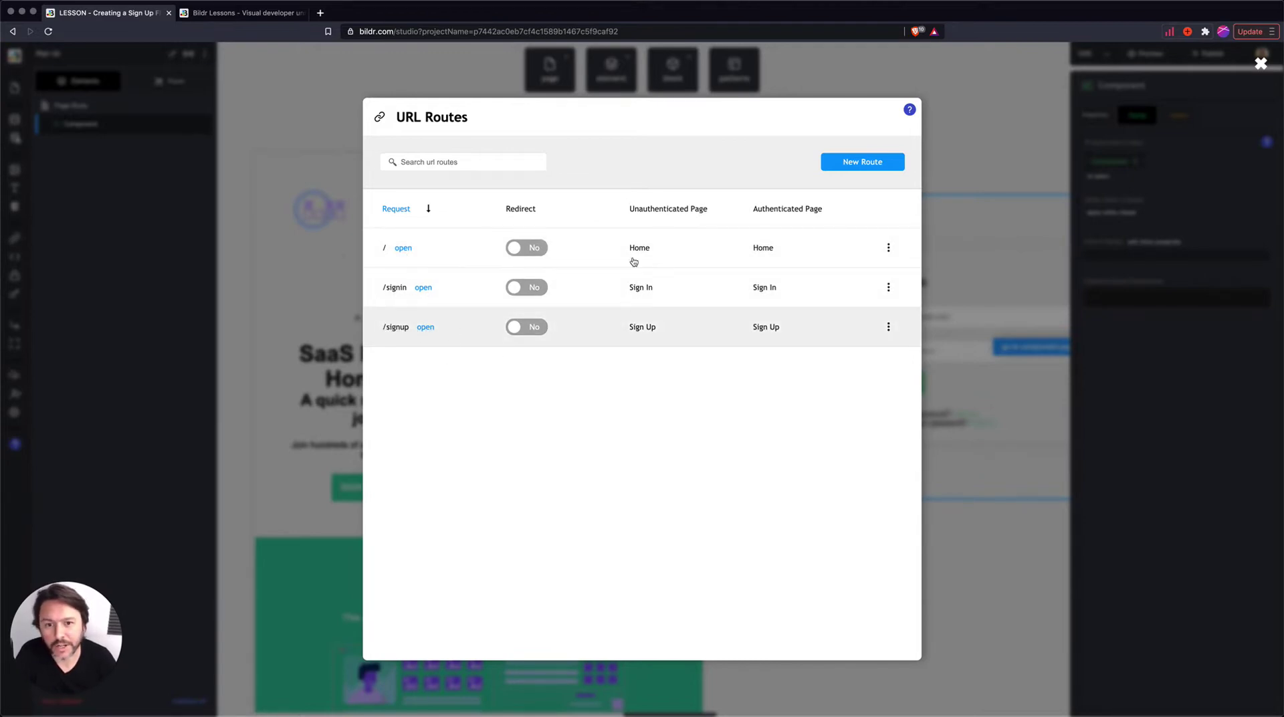
- Give the /signup route Sign Up as unauthenticated page and Home as authenticated page
left_click_drag(631, 209, 823, 212)
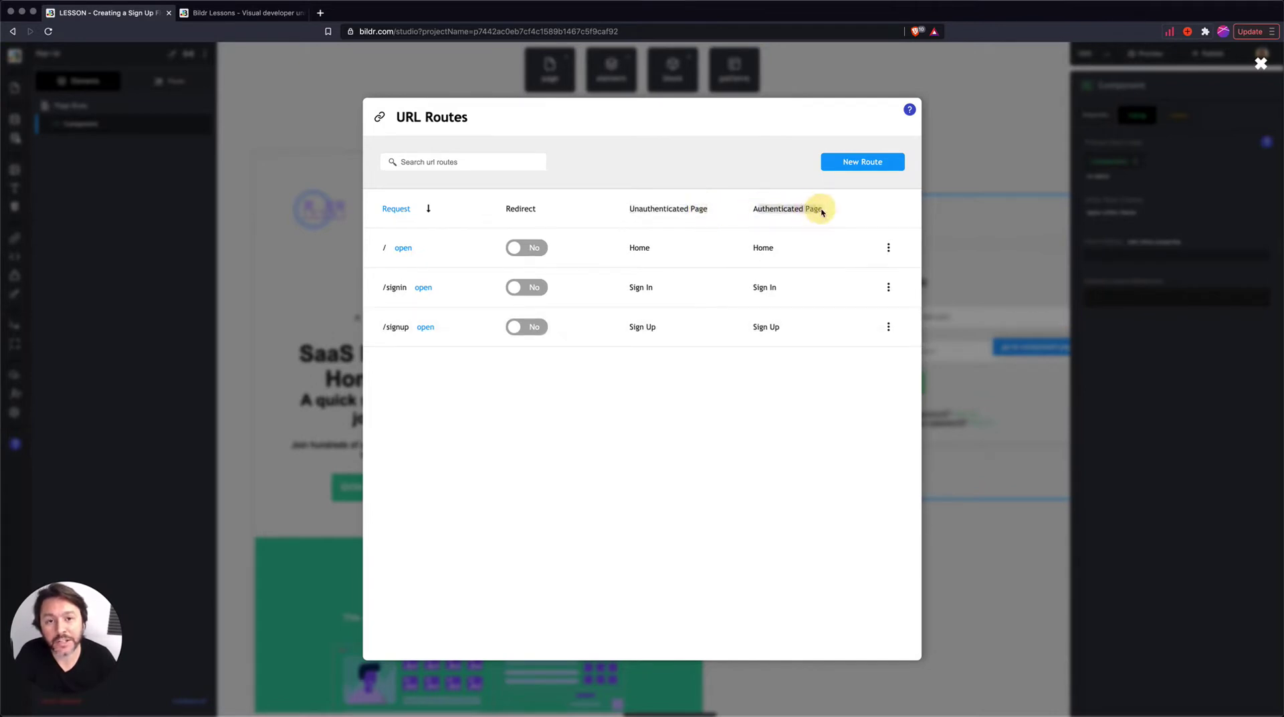
left_click(822, 212)
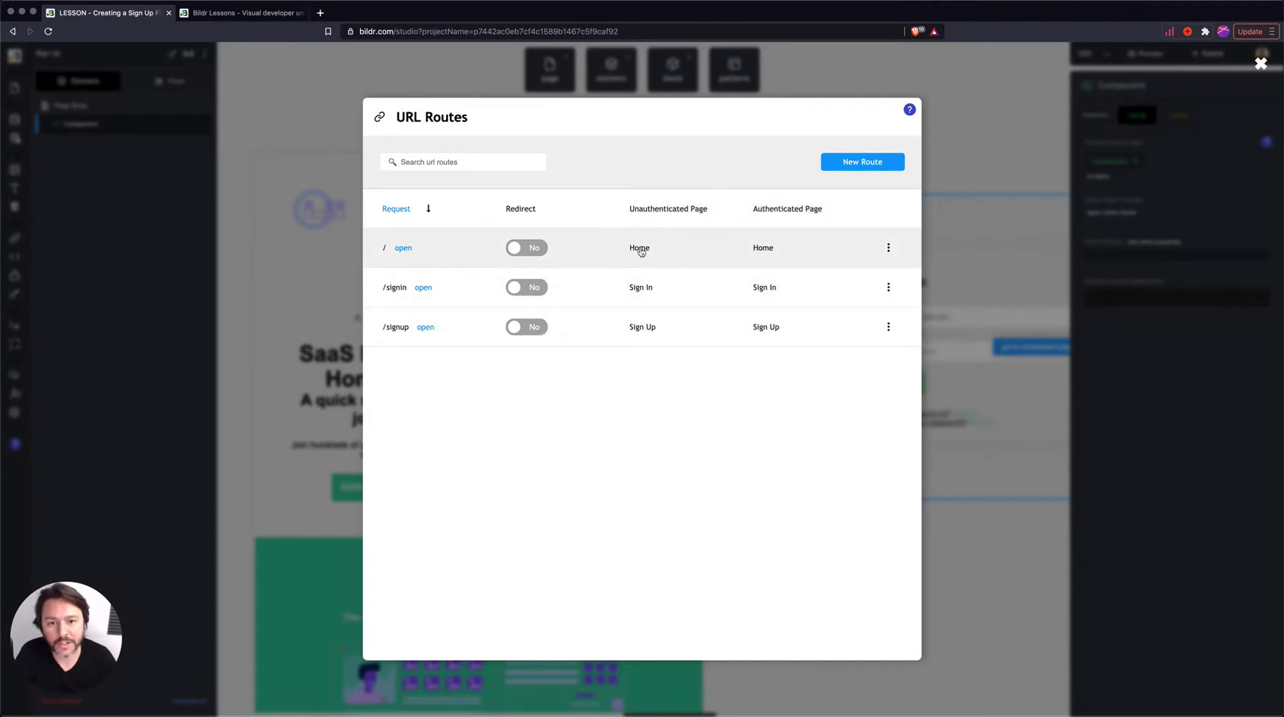
left_click(700, 336)
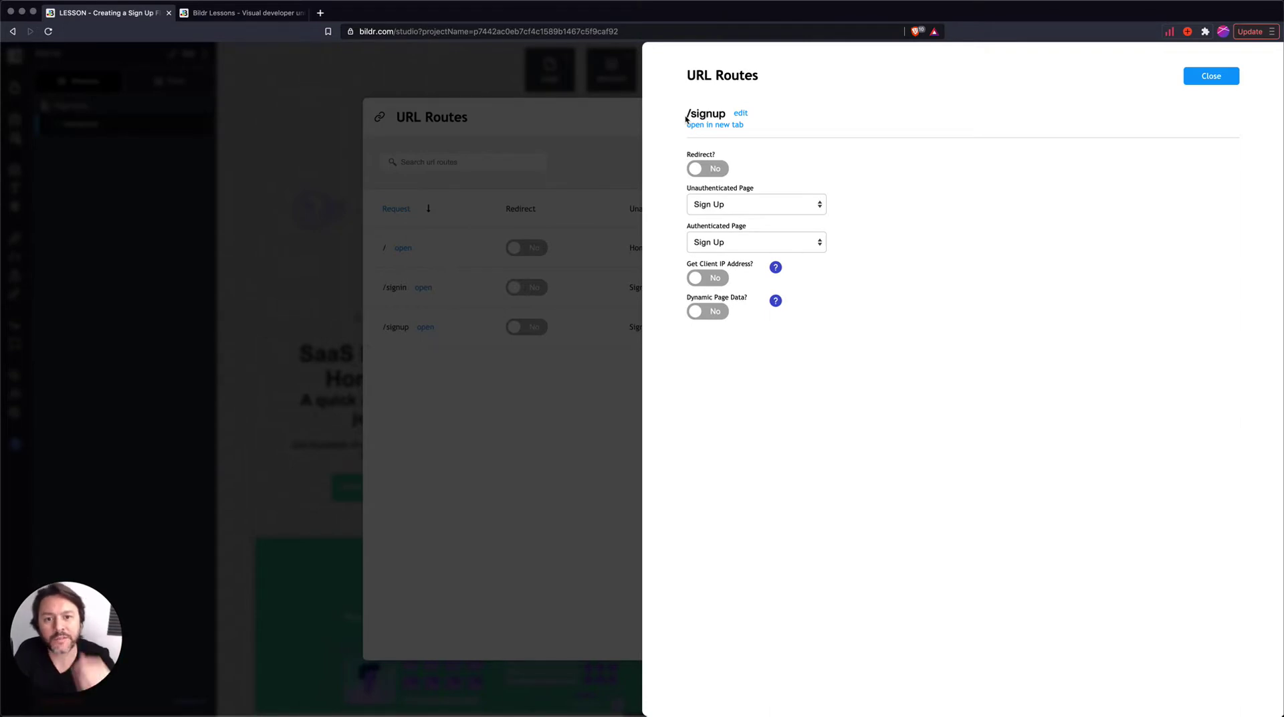
left_click(706, 204)
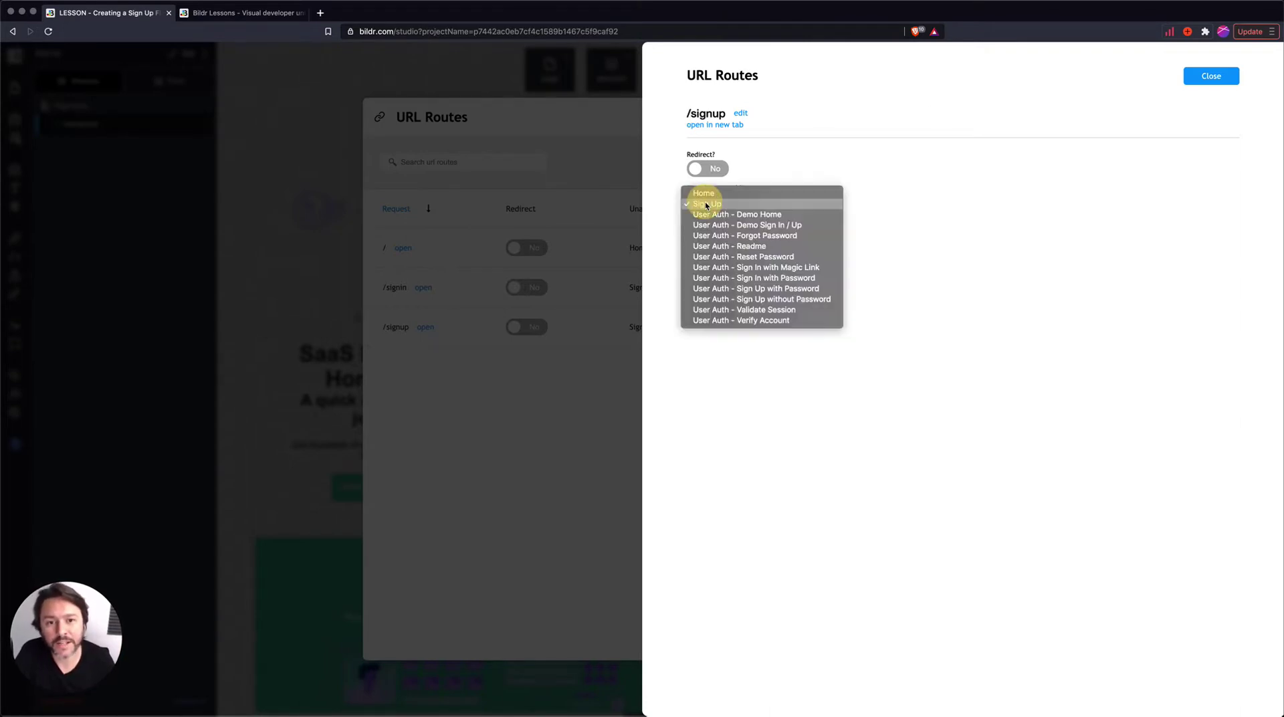
left_click(707, 205)
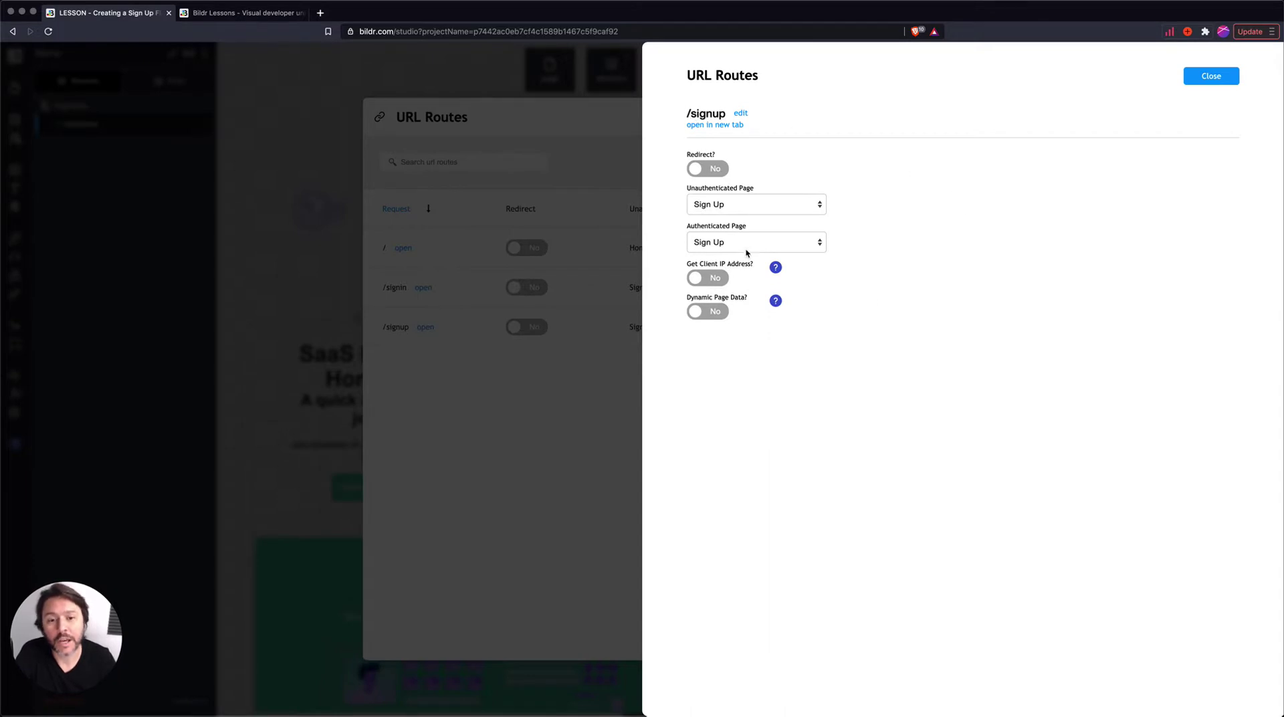
left_click(710, 244)
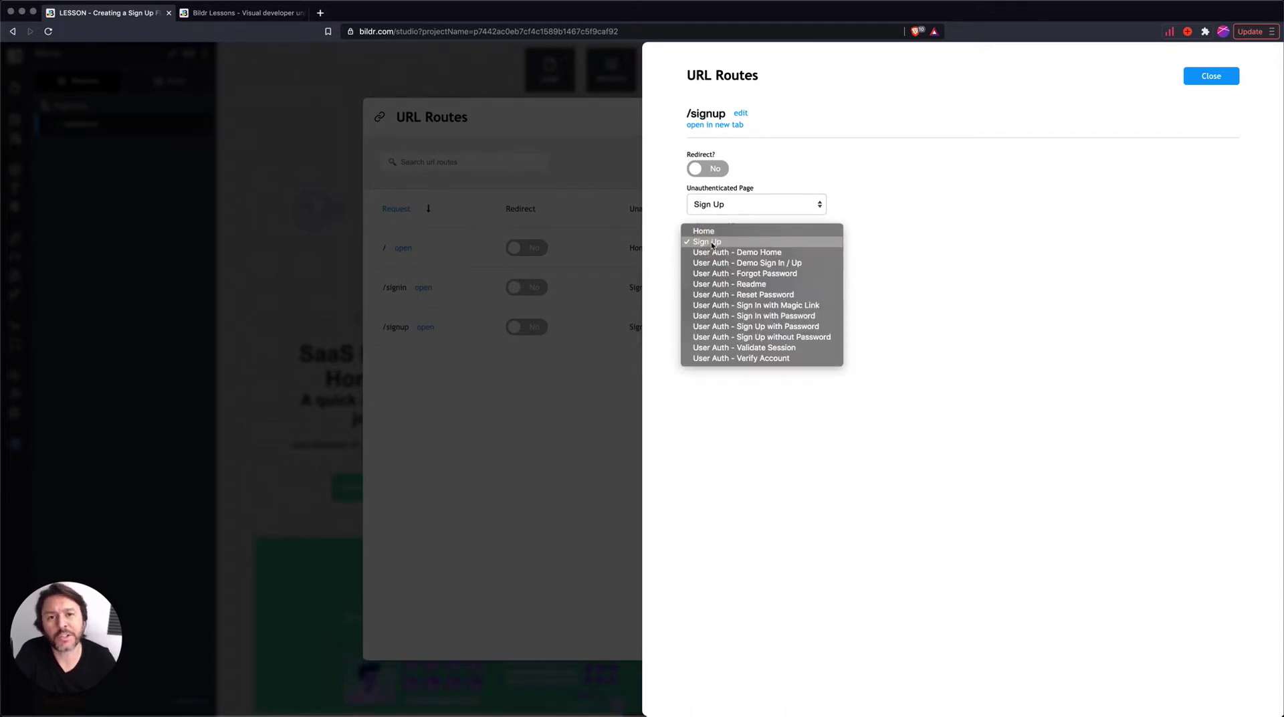
left_click(709, 230)
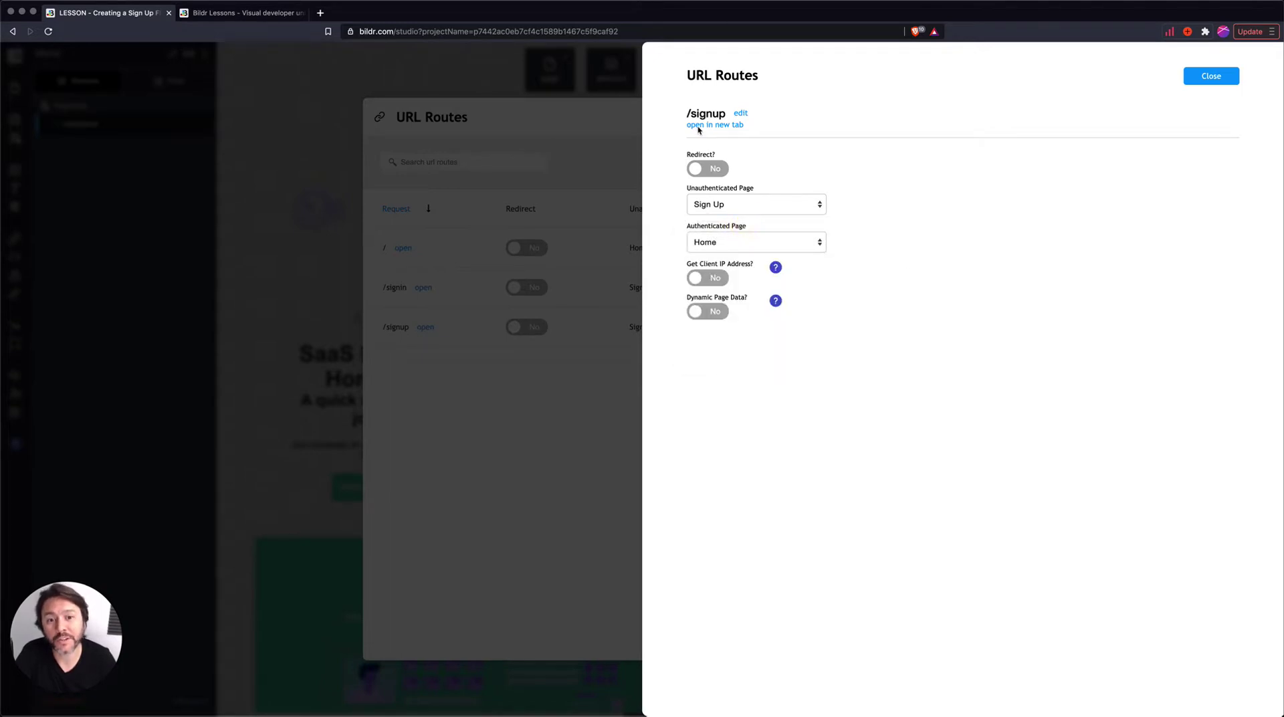
left_click(701, 240)
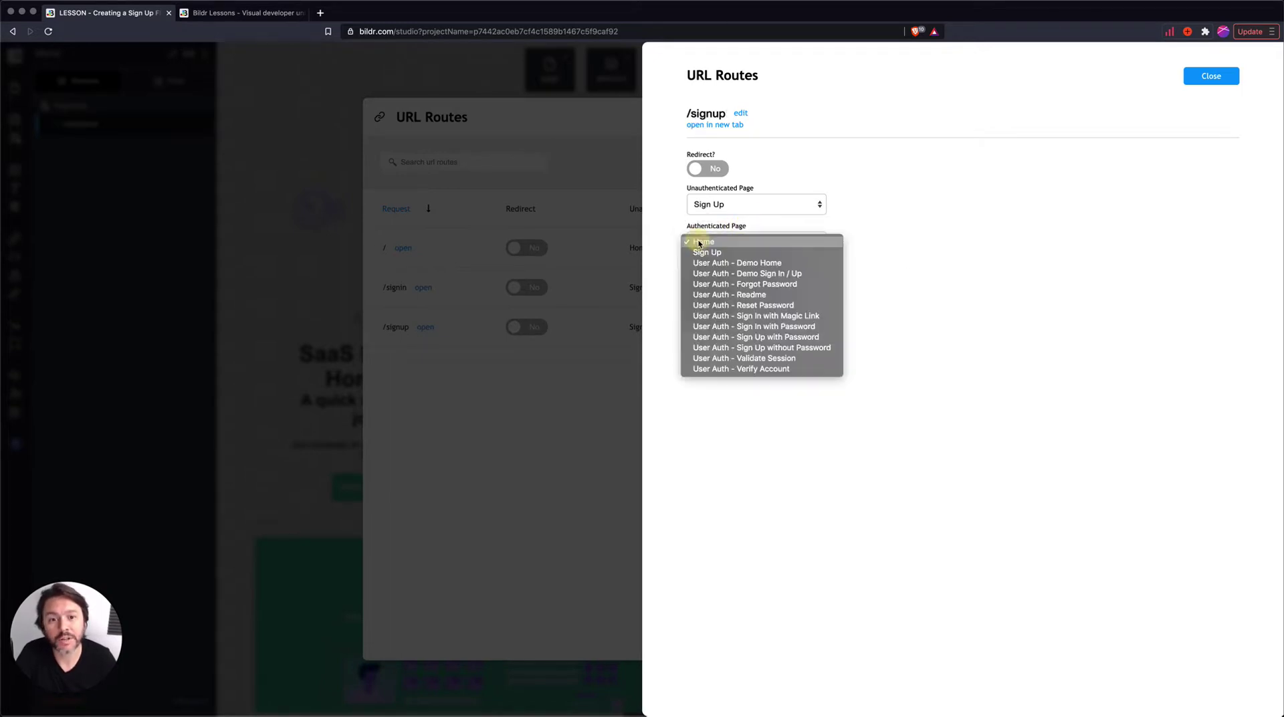
left_click(748, 242)
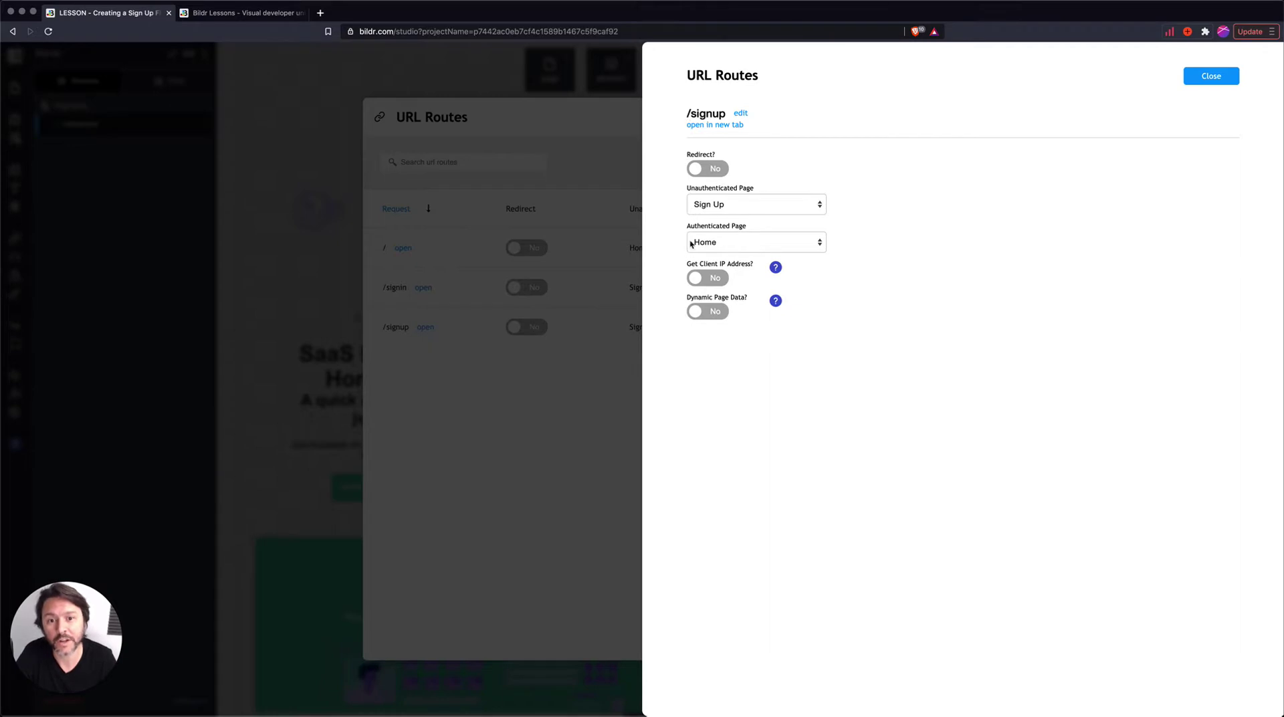
left_click(1211, 76)
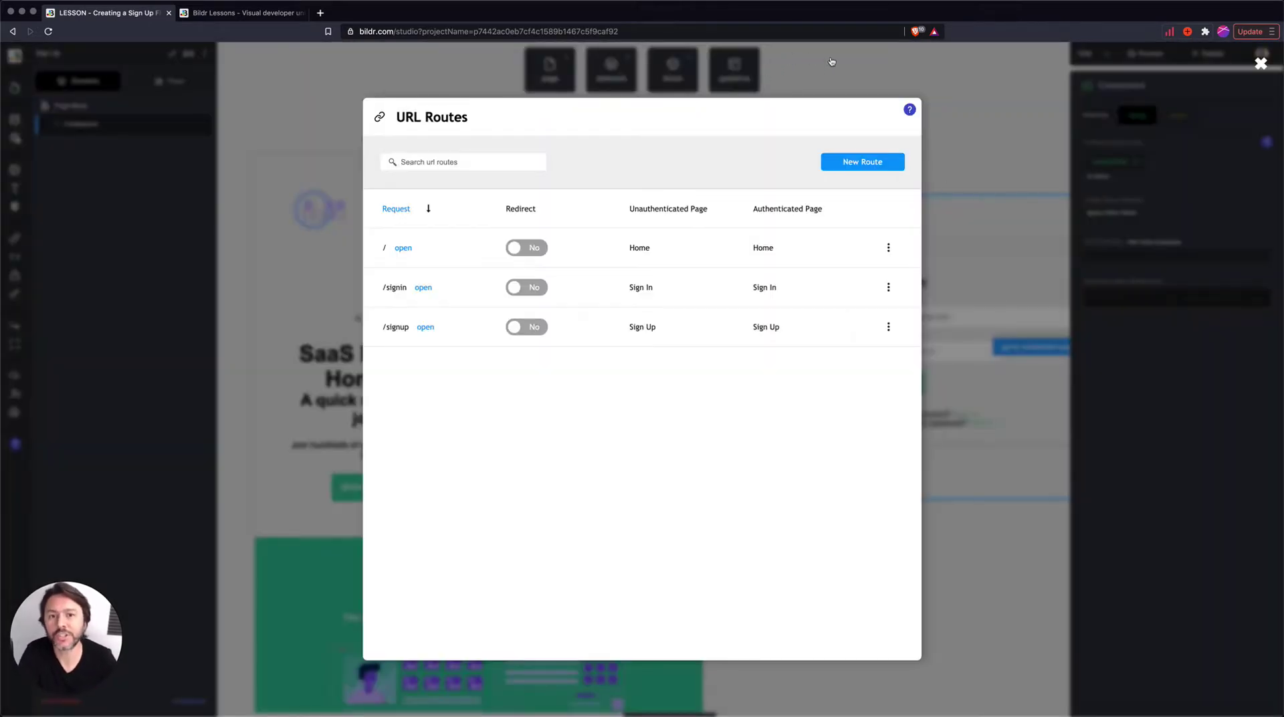
- Close the URL routes, select the header's SIGN UP button, and show the Home page flows
left_click(818, 75)
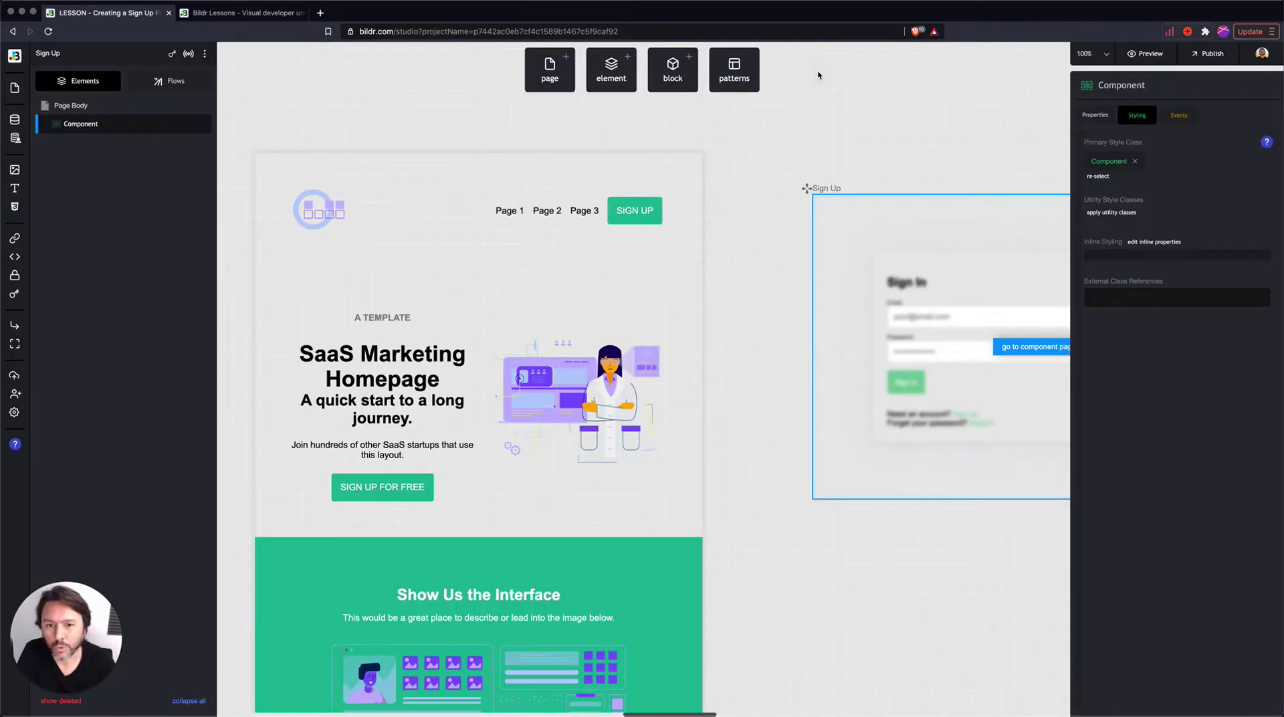
scroll(756, 179, "down", 1)
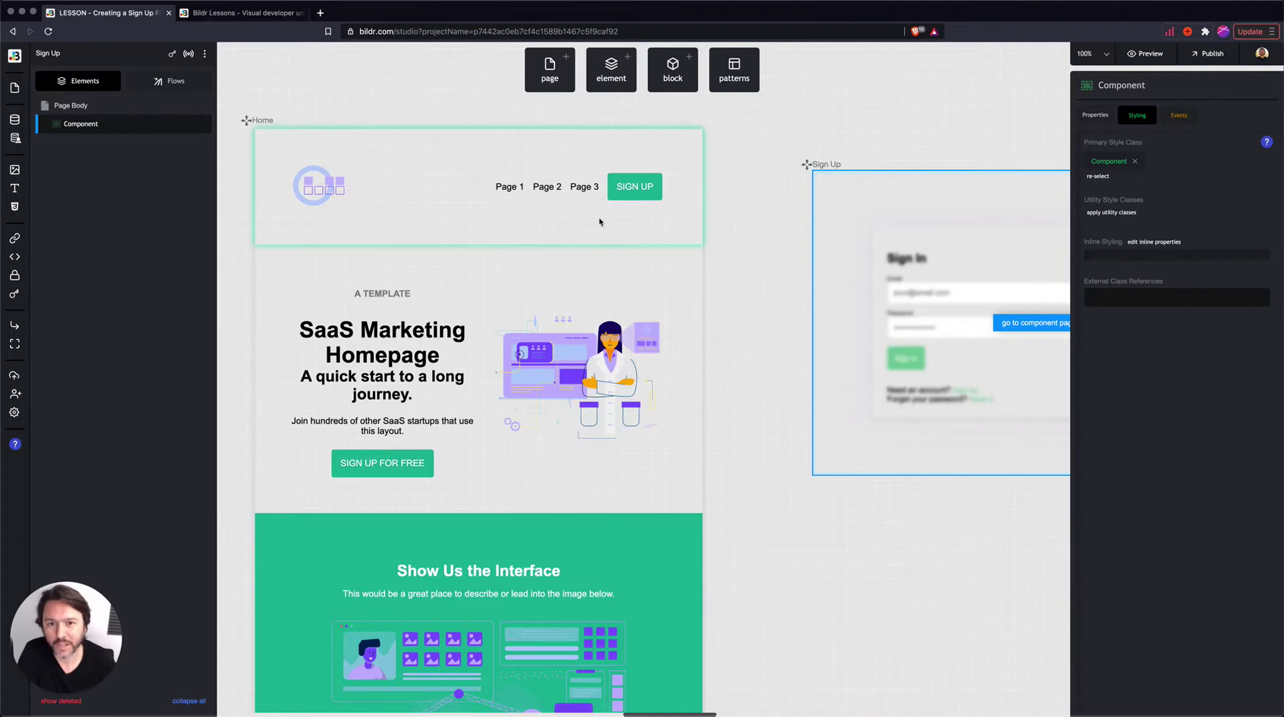
scroll(570, 215, "left", 3)
left_click(701, 193)
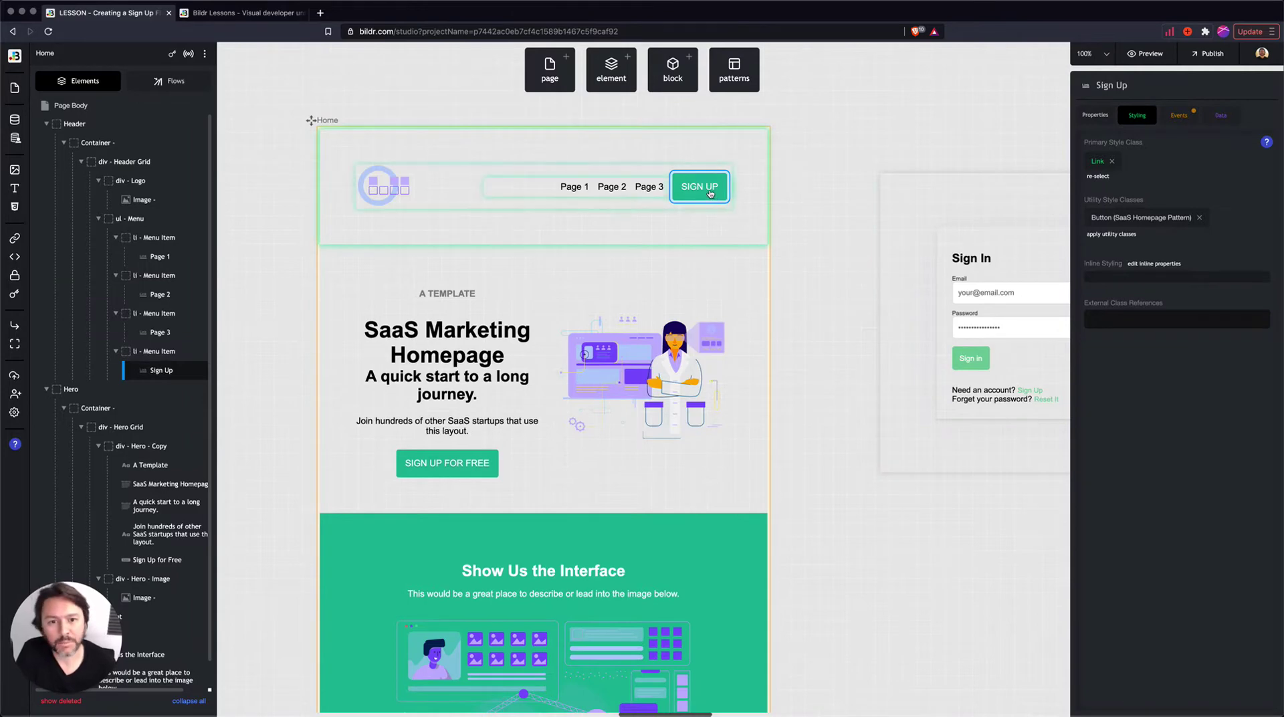
scroll(666, 211, "left", 1)
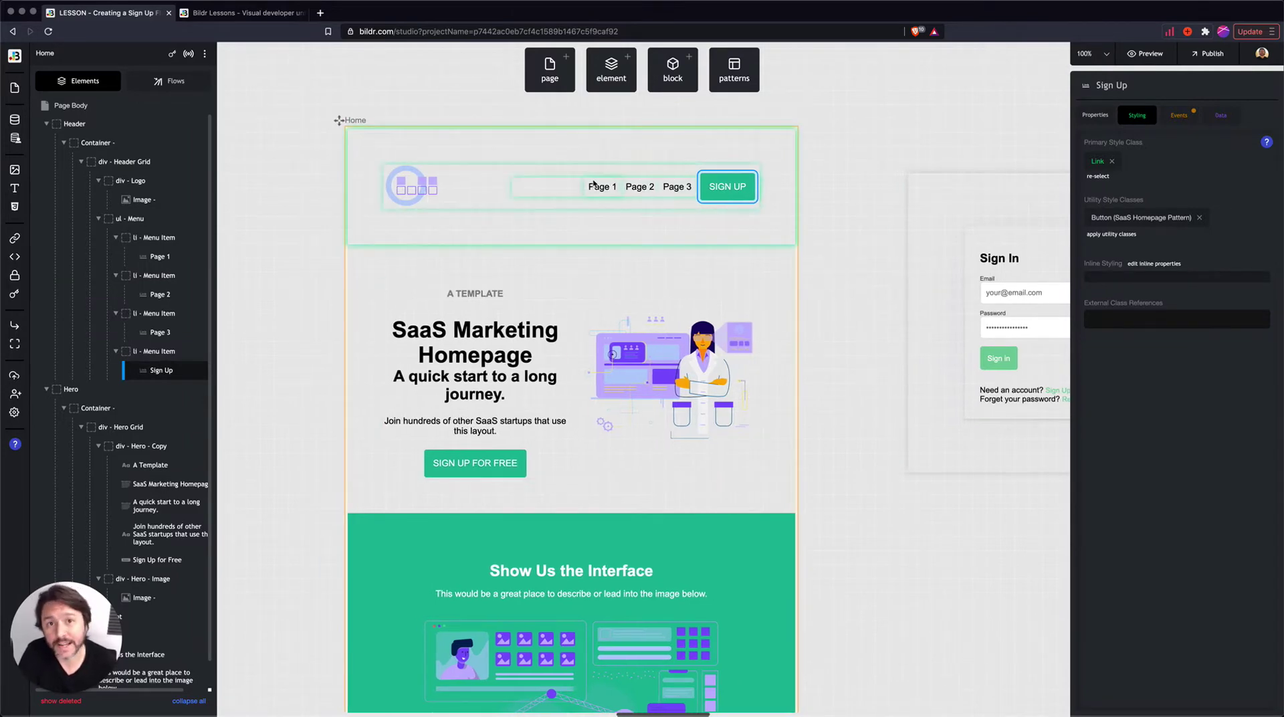
scroll(594, 185, "right", 1)
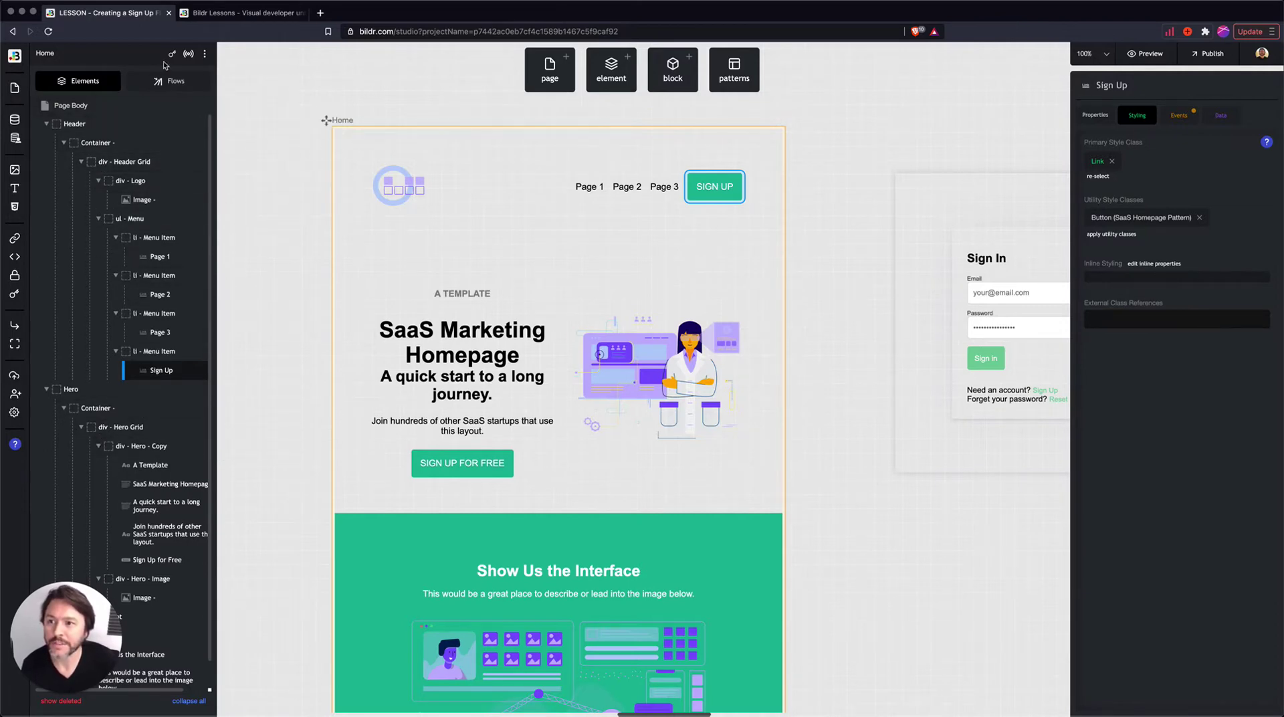
left_click(167, 85)
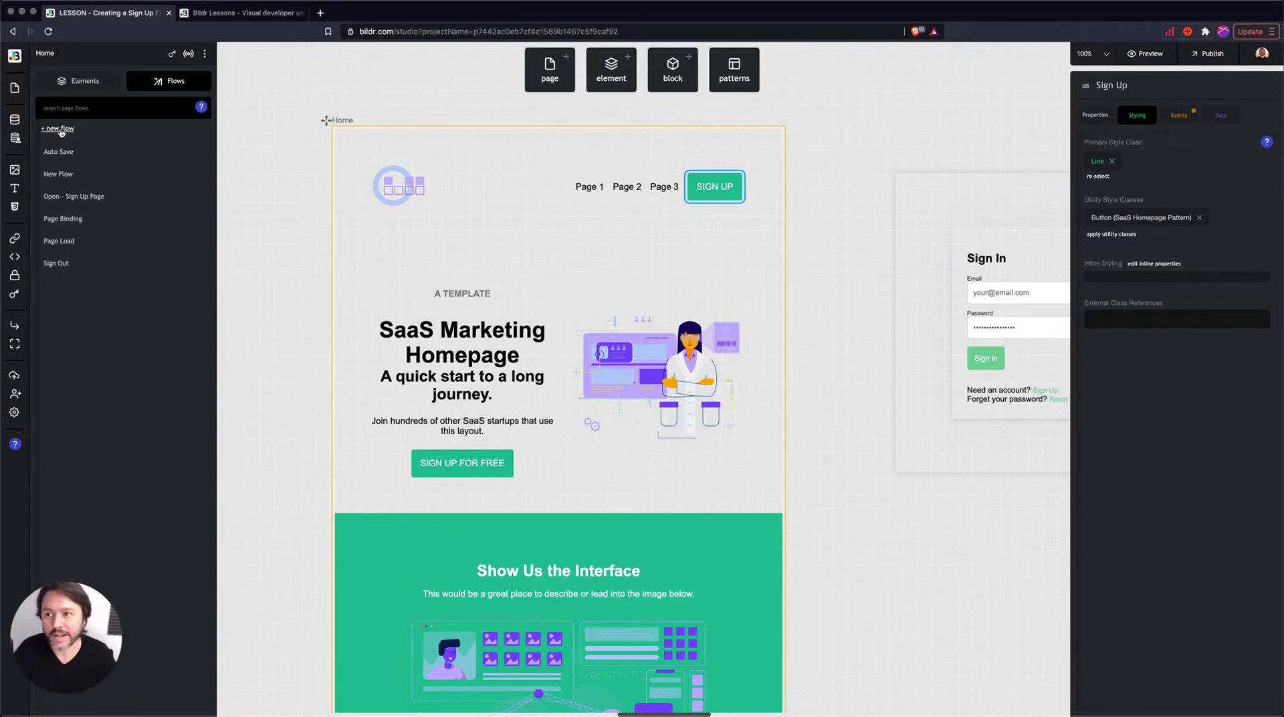
- Create two page flows named 'Set State - Signed In' and 'Set State - Signed Out'
left_click(60, 130)
type("SEt")
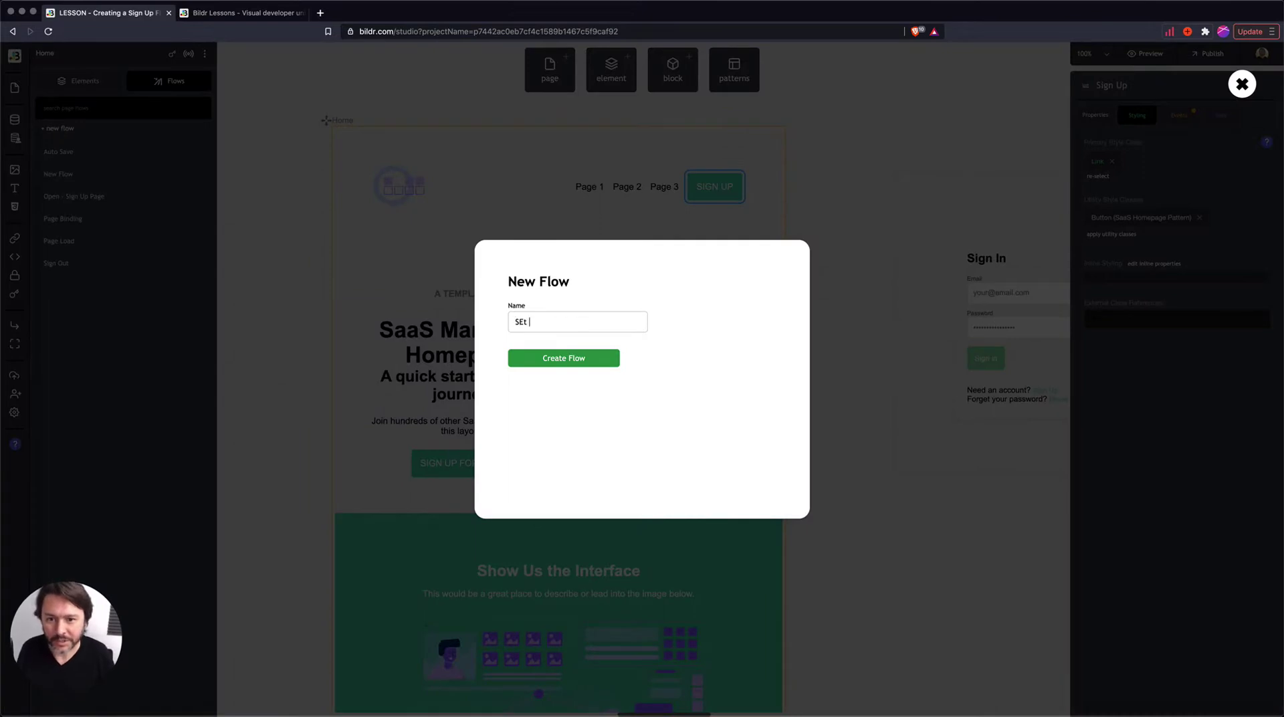
key("BackSpace")
type("et State")
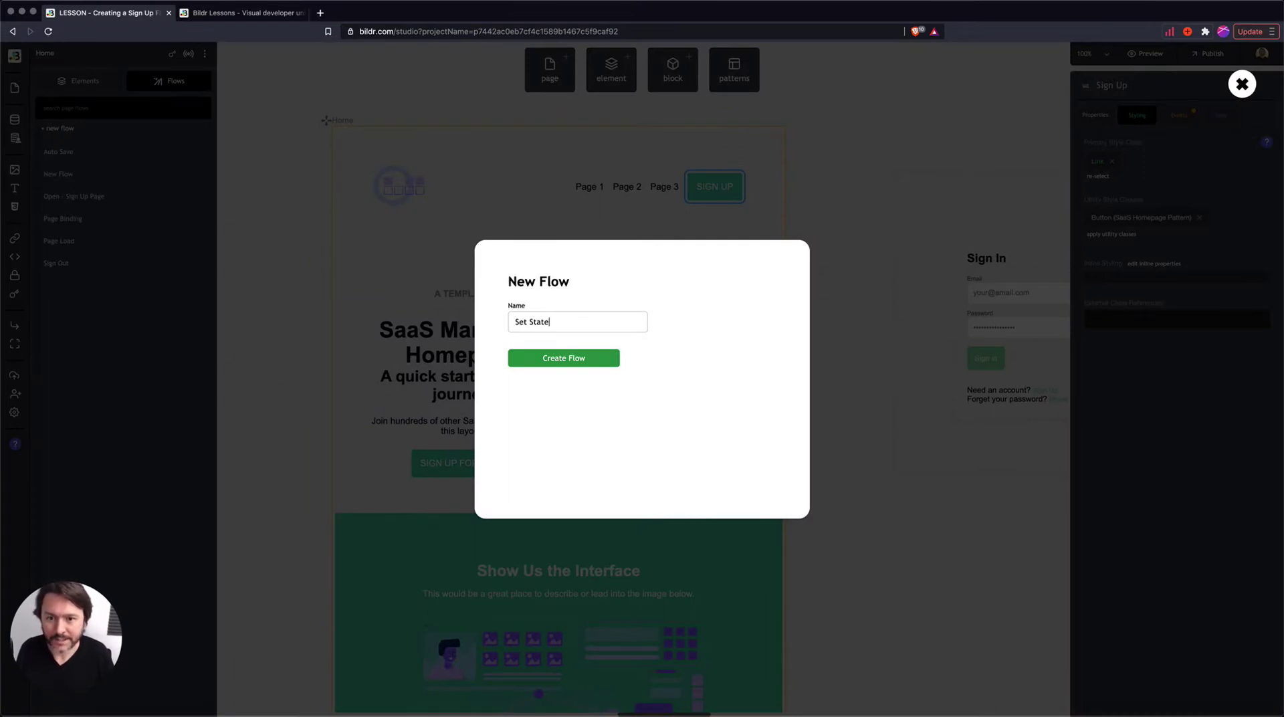
type(" - Signed In")
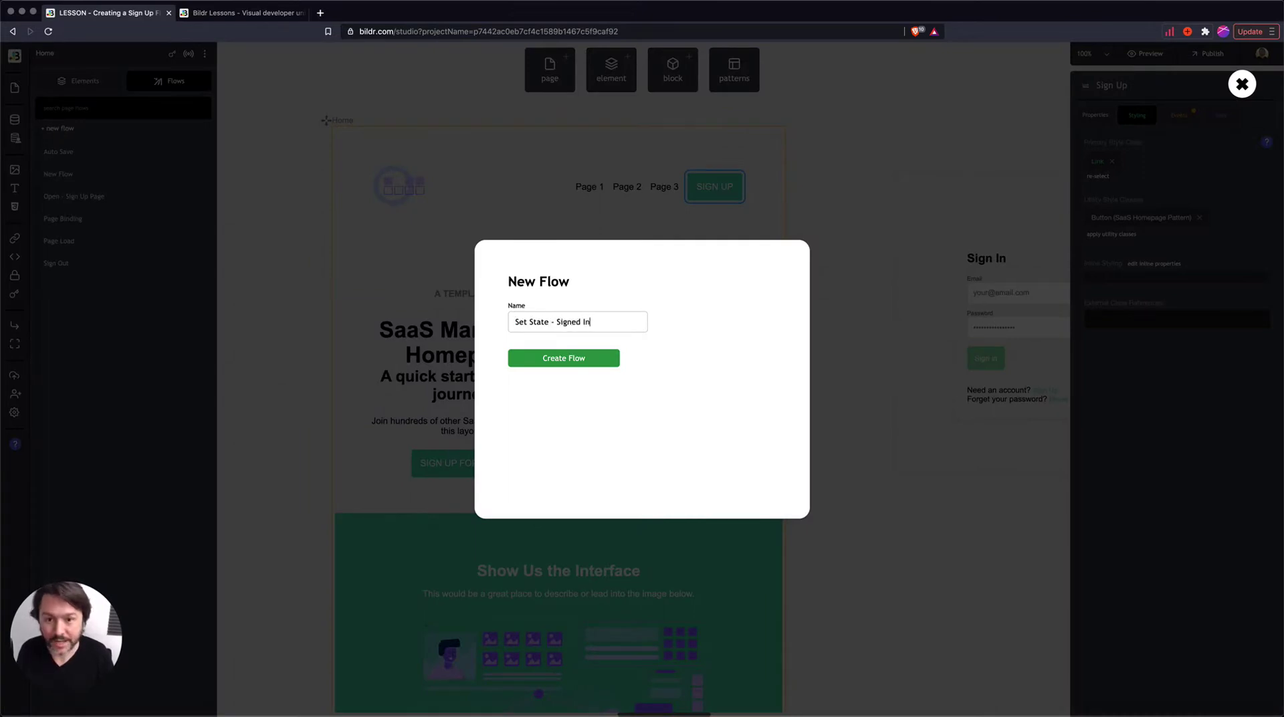
key("Return")
left_click(64, 128)
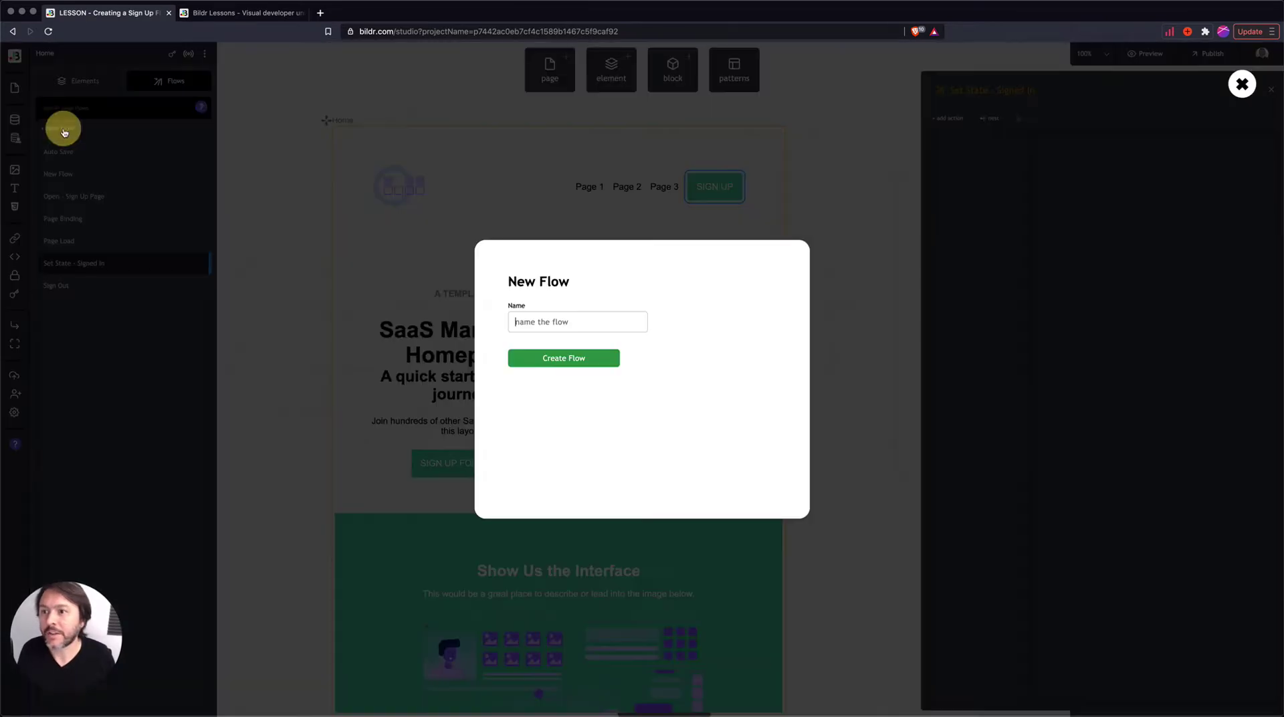
type("Set State ")
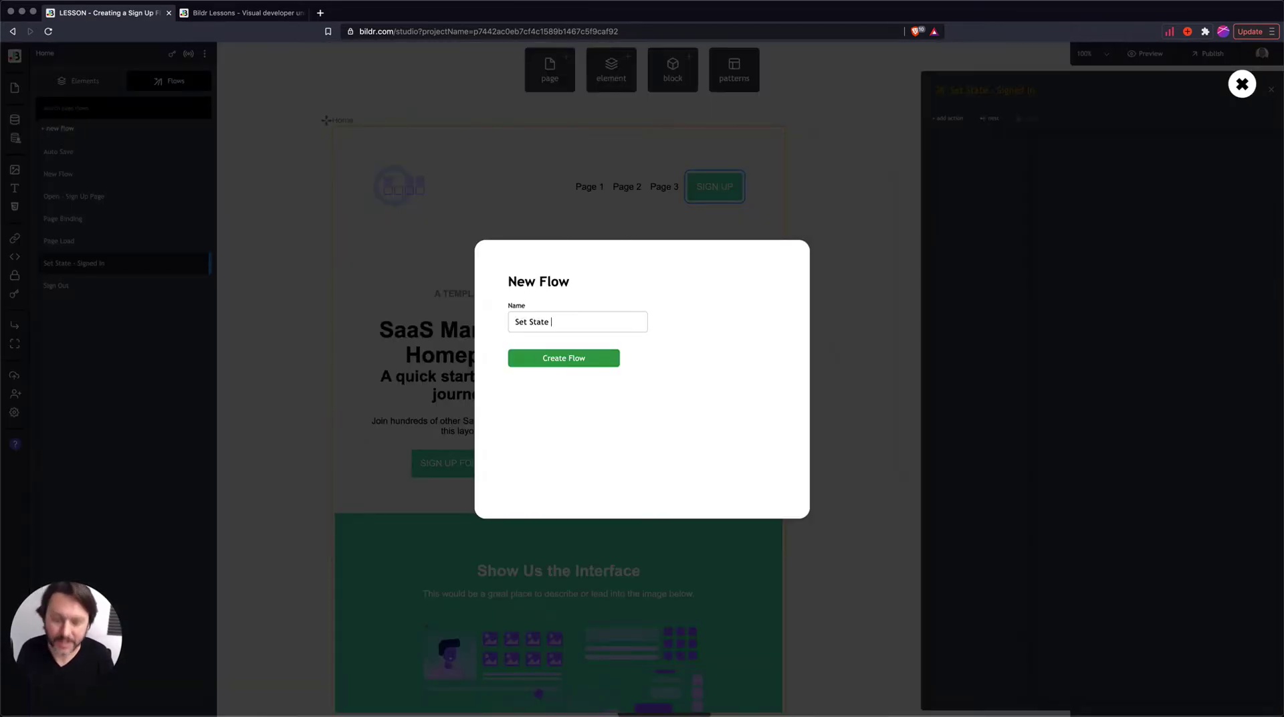
type("- Signed Out")
key("Return")
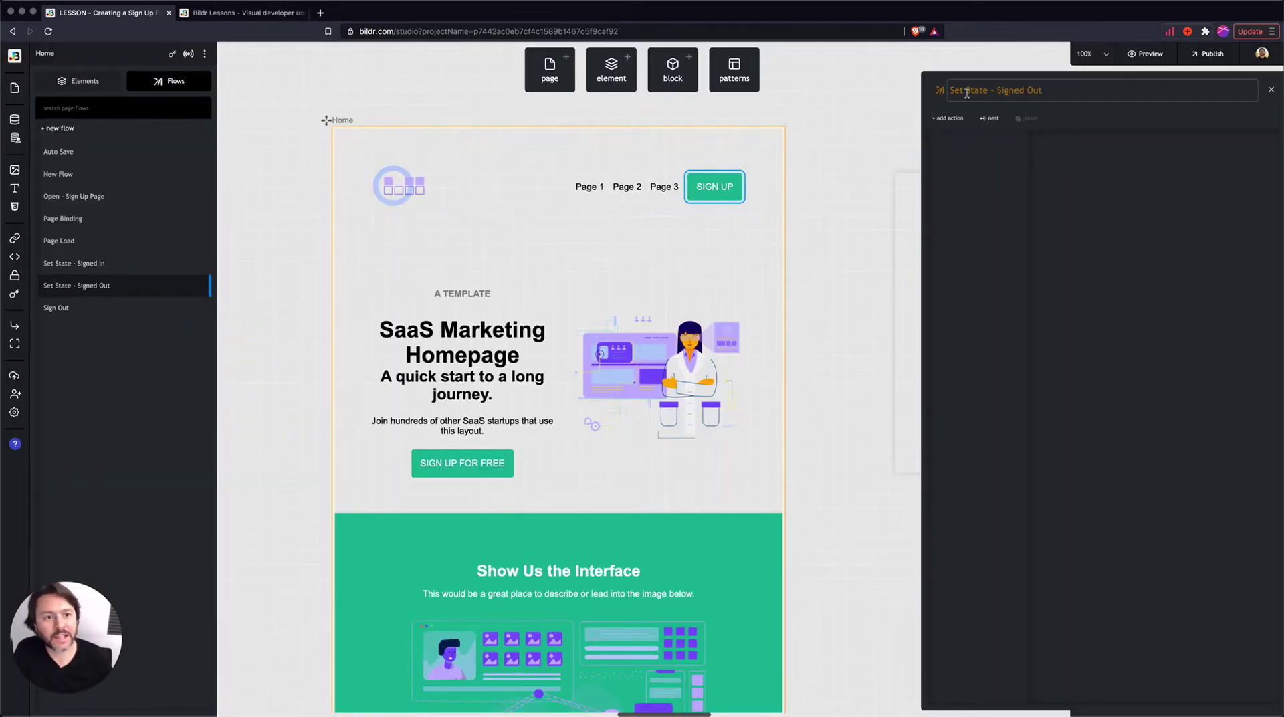
- Search the Signed Out flow's action list for 'hide' and 'set value' without adding any
left_click(950, 117)
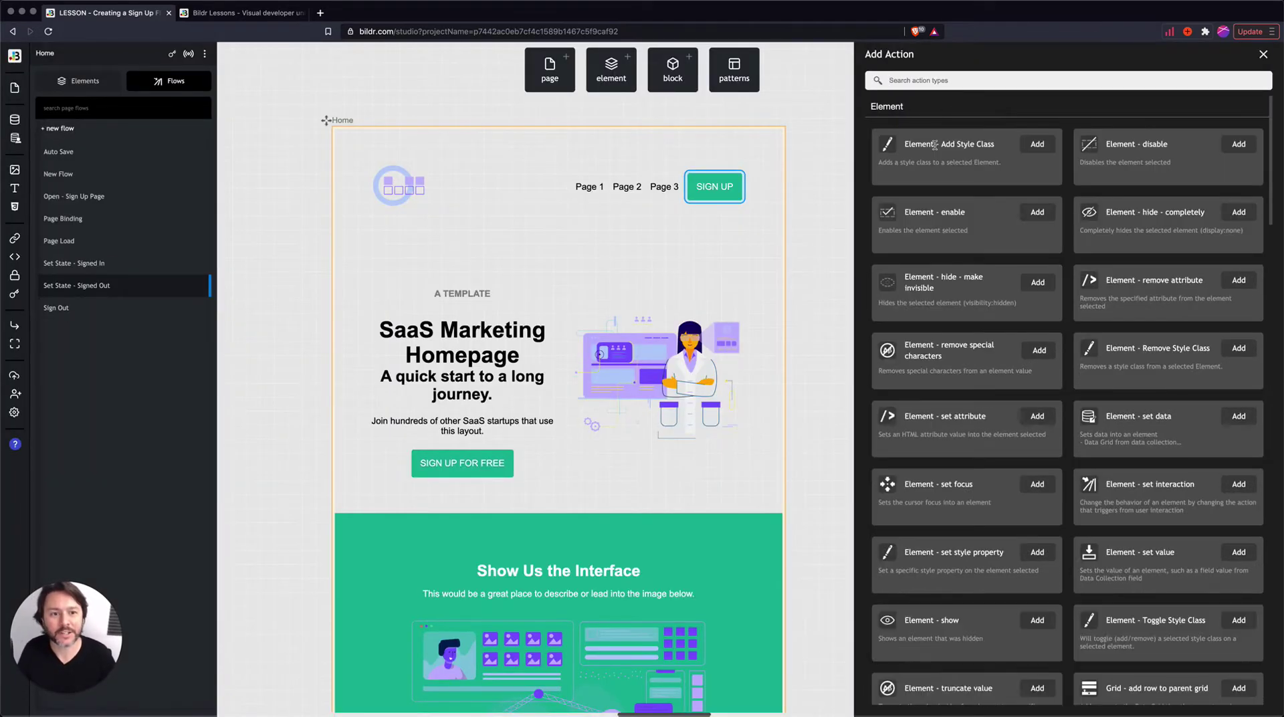
type("hide")
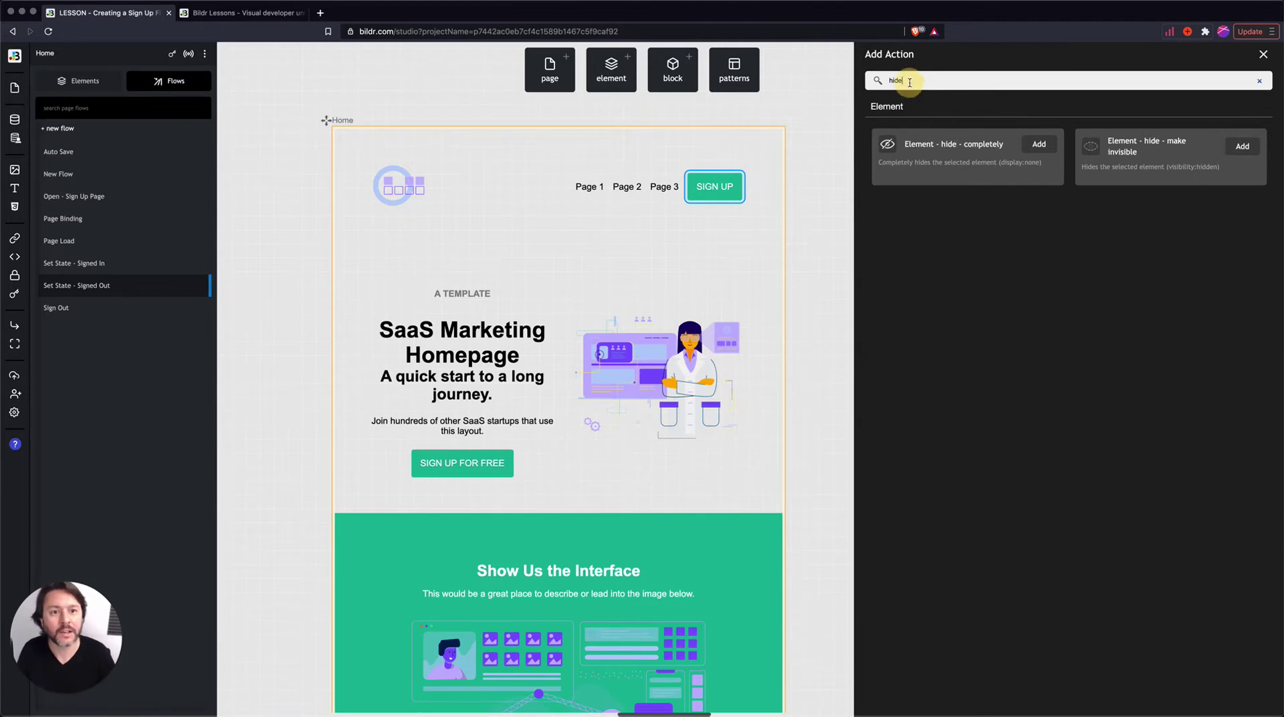
key("BackSpace")
key("BackSpace")
key("BackSpace")
key("BackSpace")
type("set value")
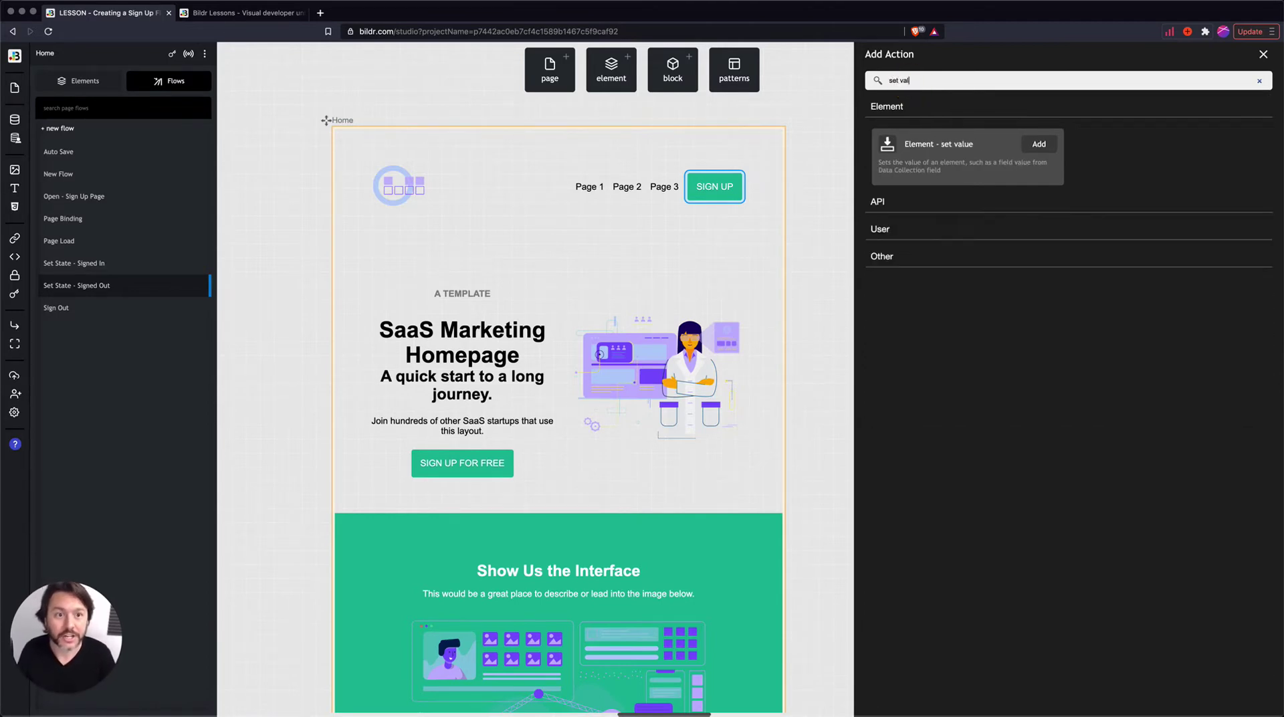
left_click(1040, 145)
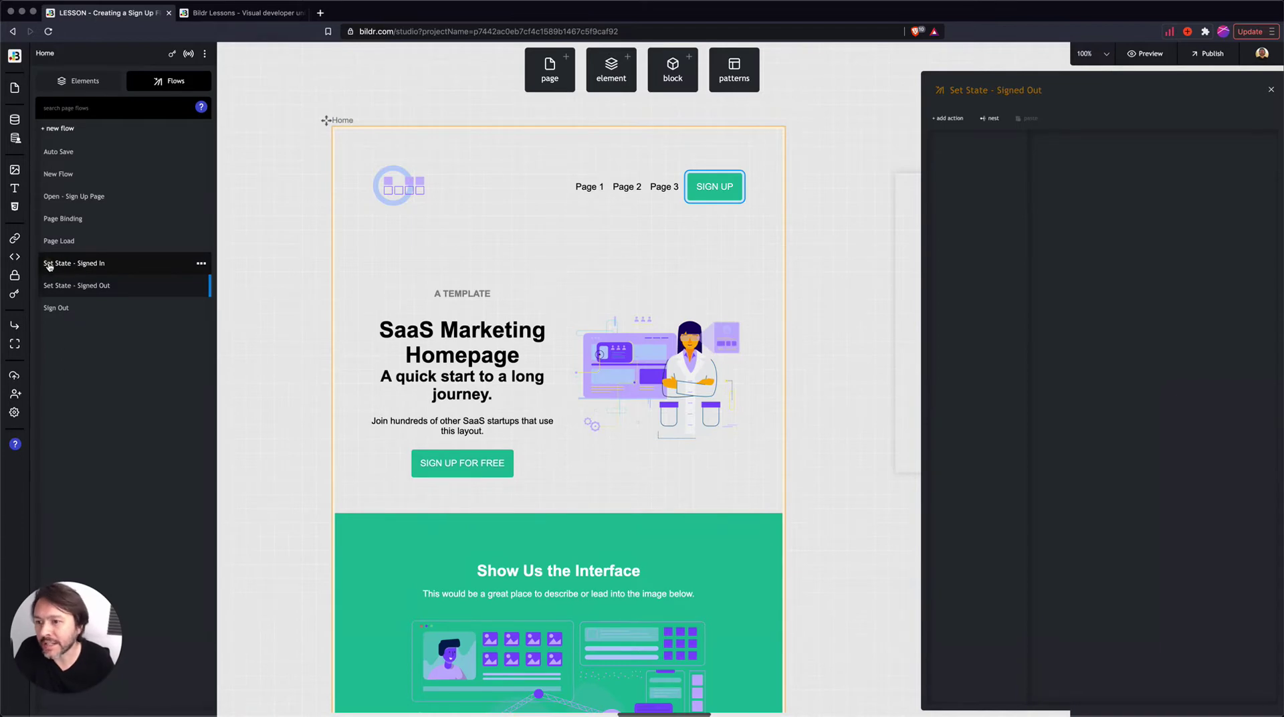
- Look over the two Set State flows, select the header container, and open Page Load
left_click(73, 263)
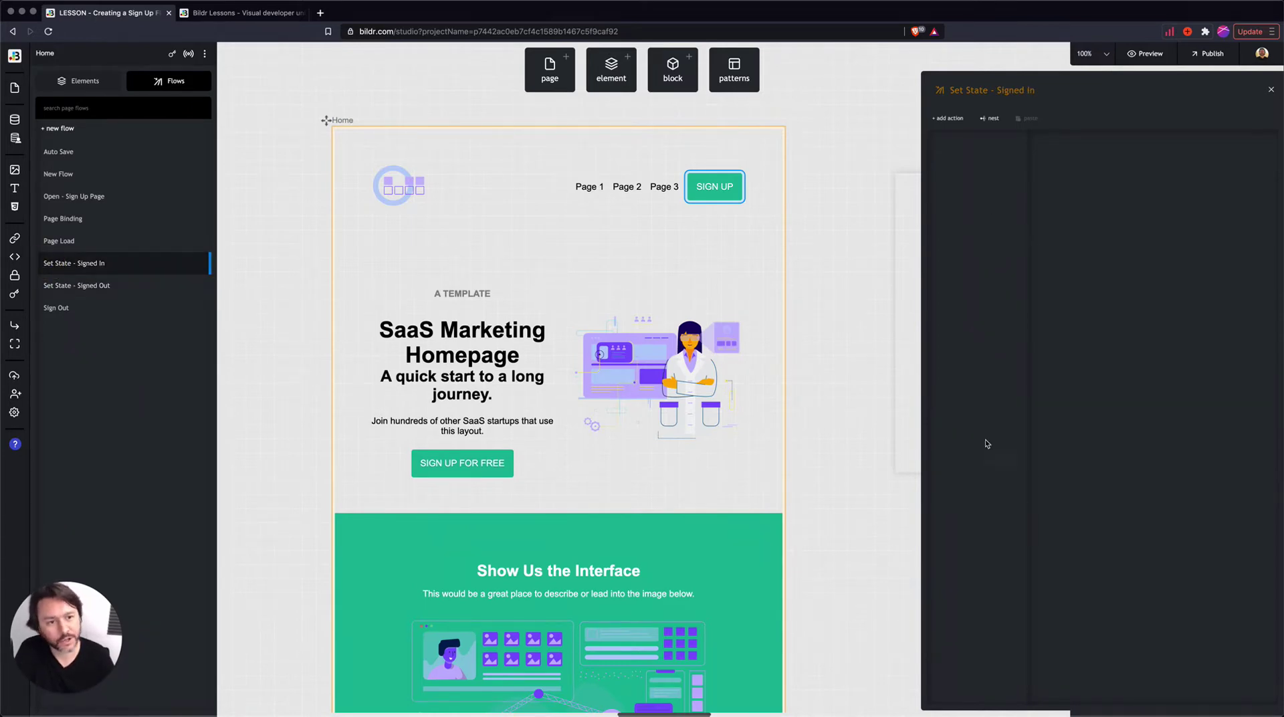
left_click(68, 286)
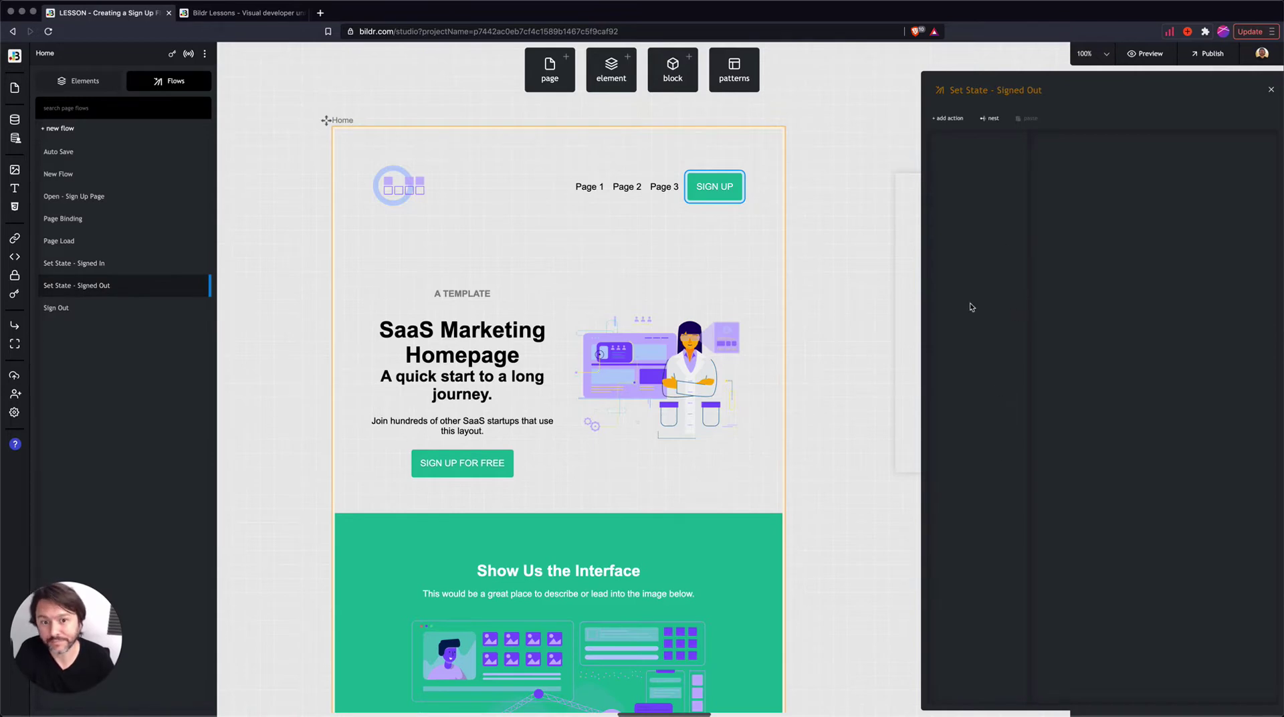
left_click(511, 158)
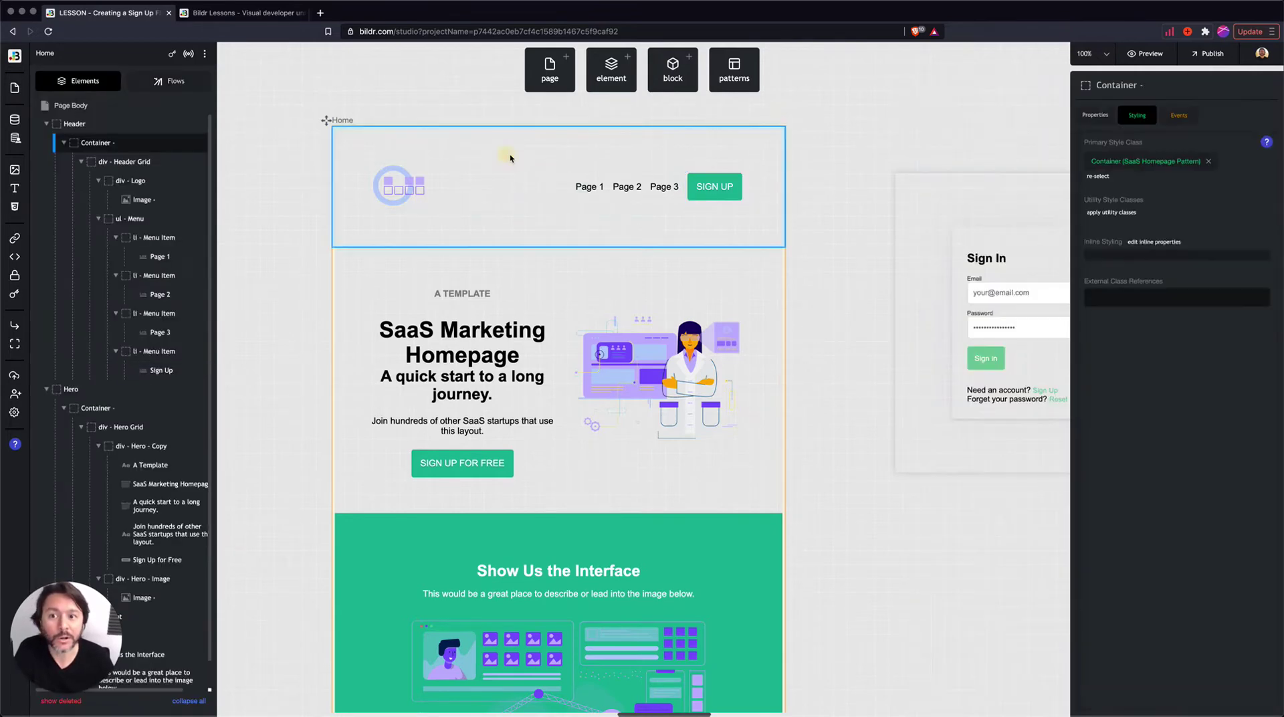
left_click(154, 85)
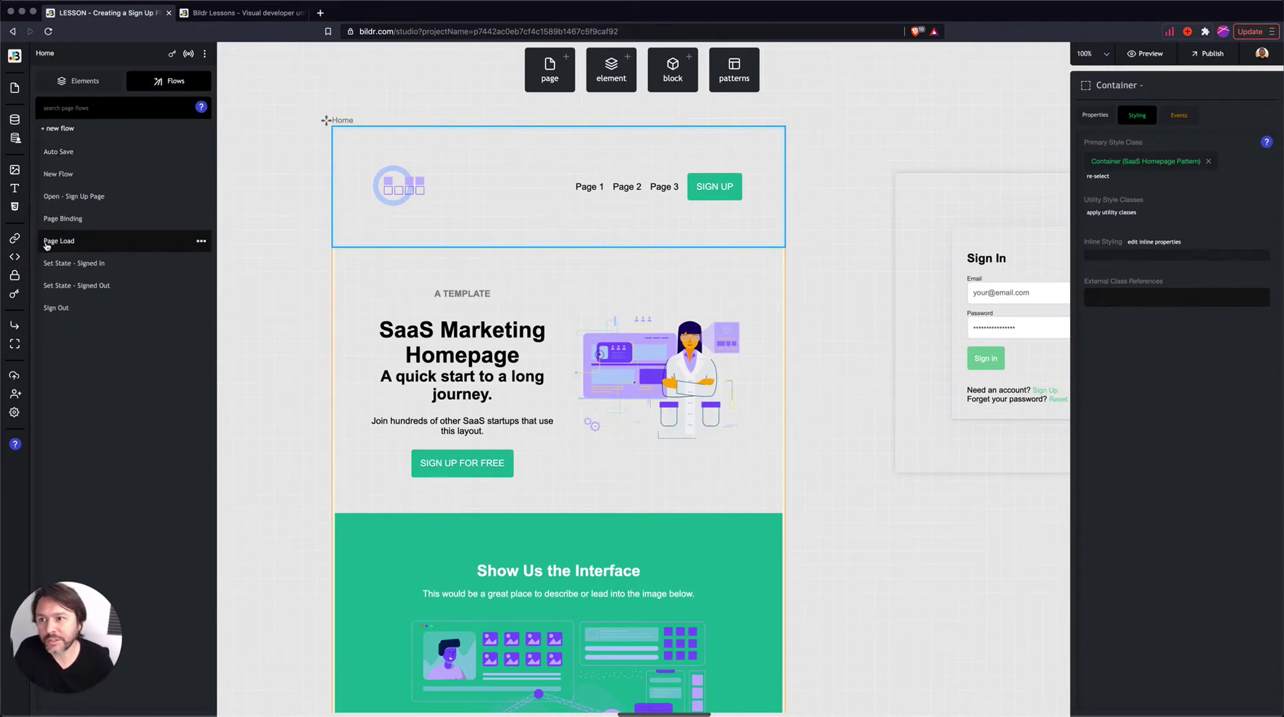
left_click(79, 245)
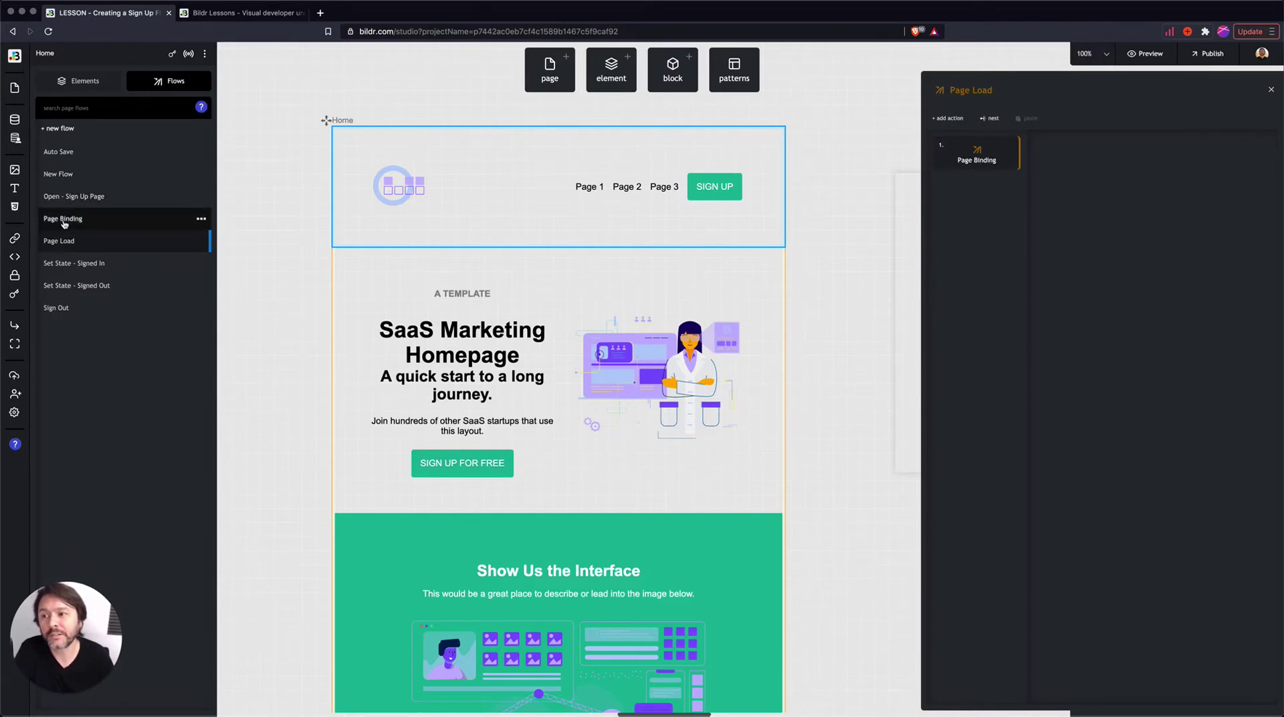
- Add the 'Condition - User Signed In?' action to the Page Binding flow
left_click(963, 160)
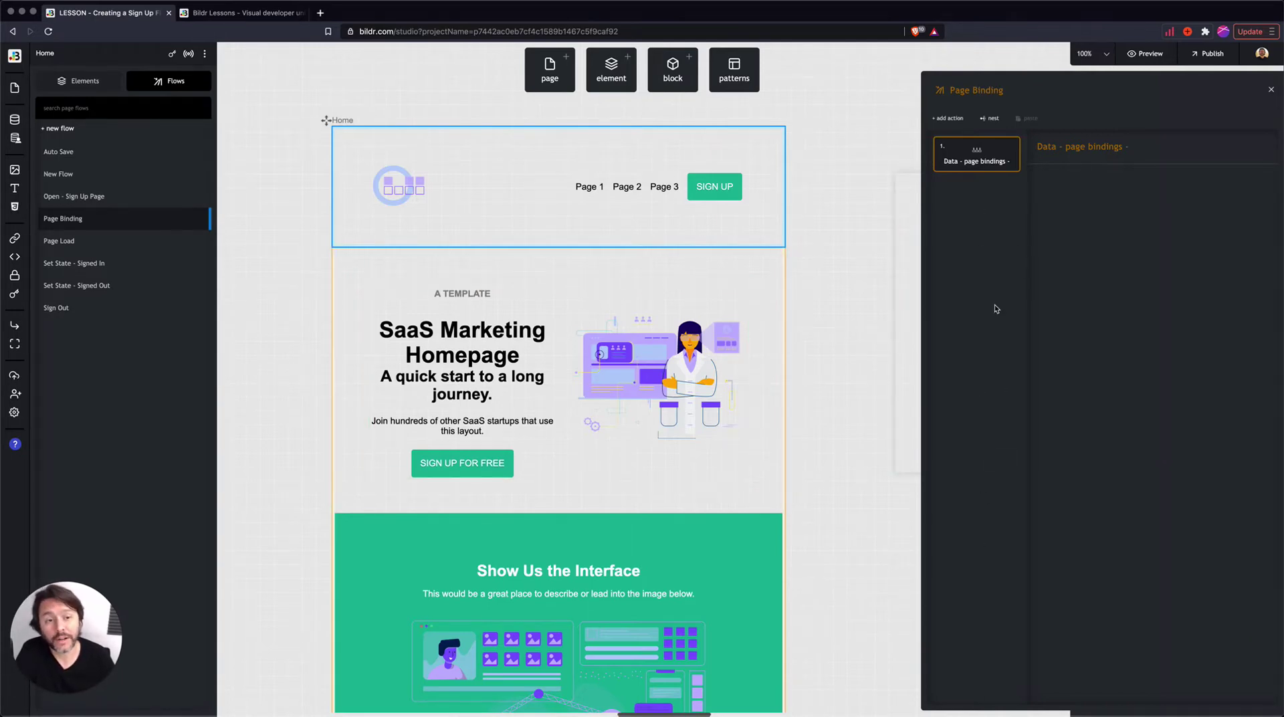
left_click(949, 120)
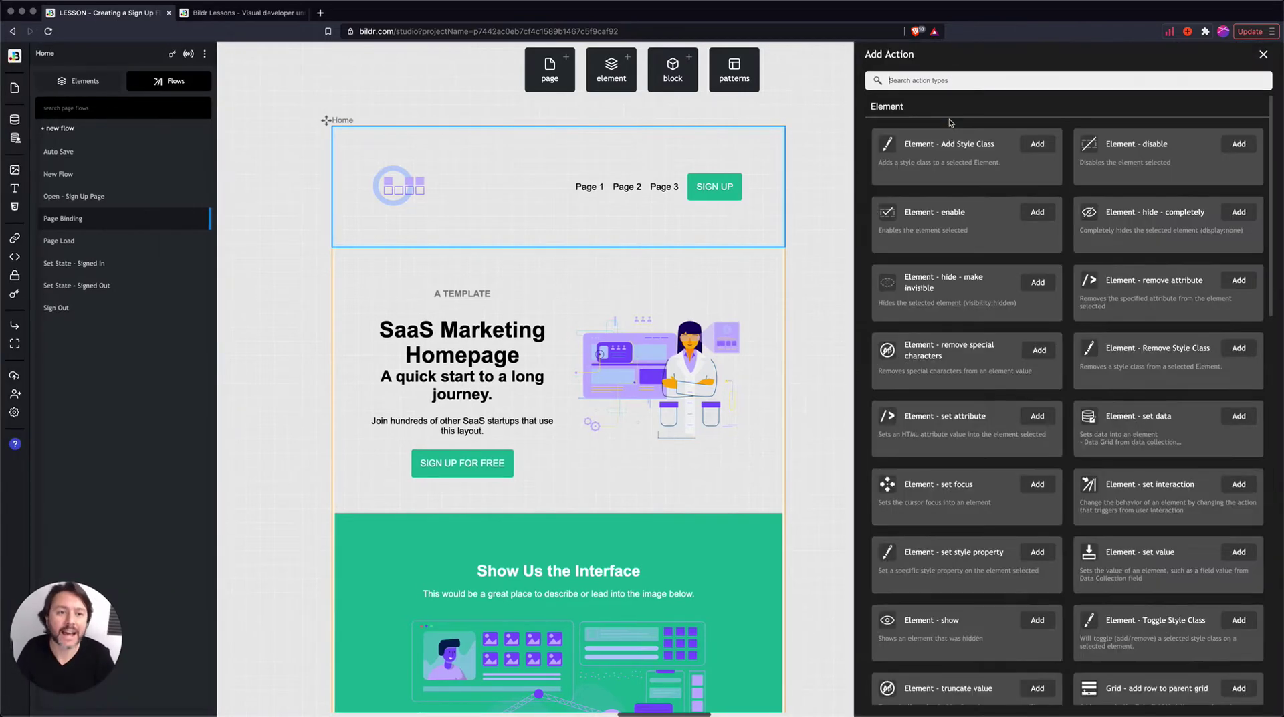
type("condition")
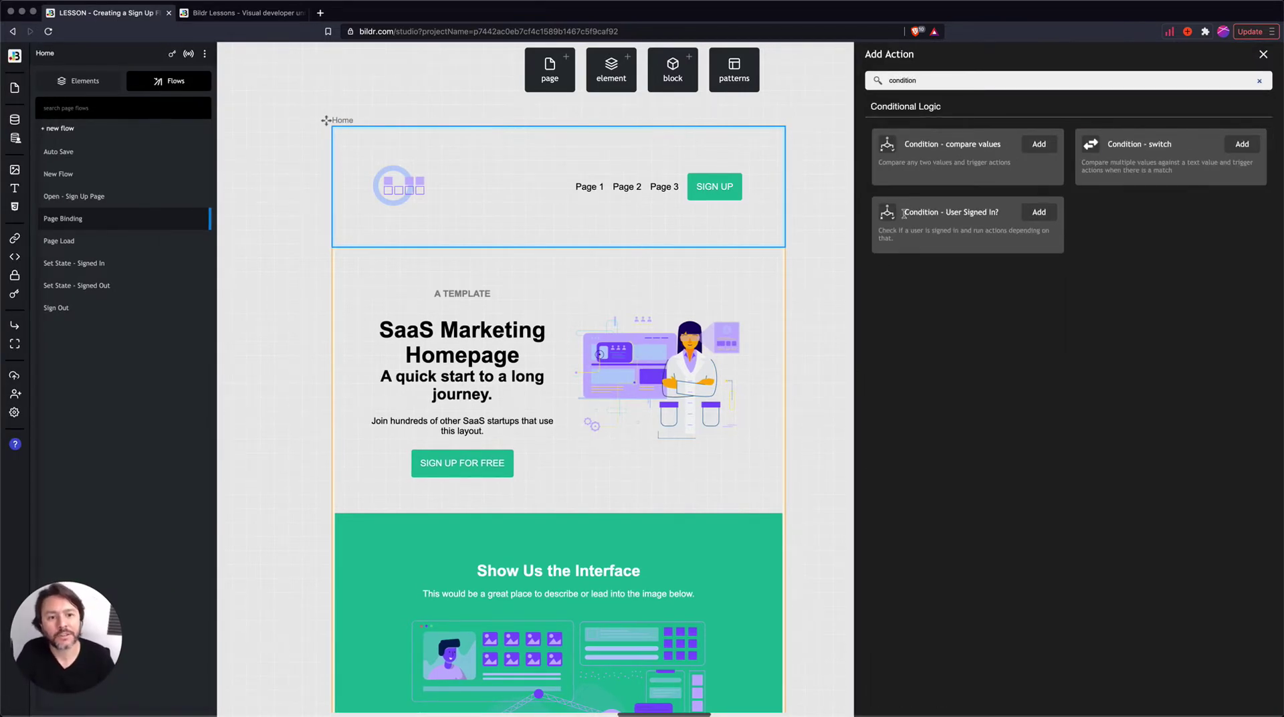
left_click(1041, 214)
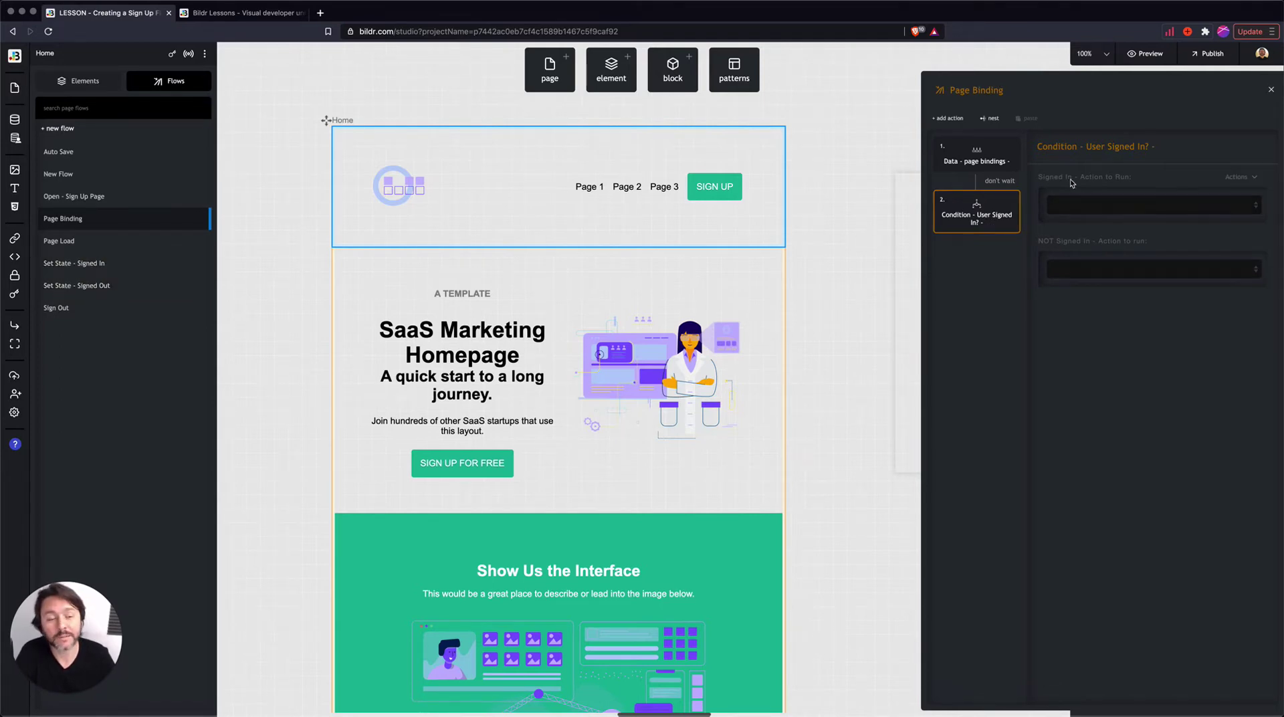
- Run Set State - Signed In when signed in and Set State - Signed Out otherwise
left_click(1097, 204)
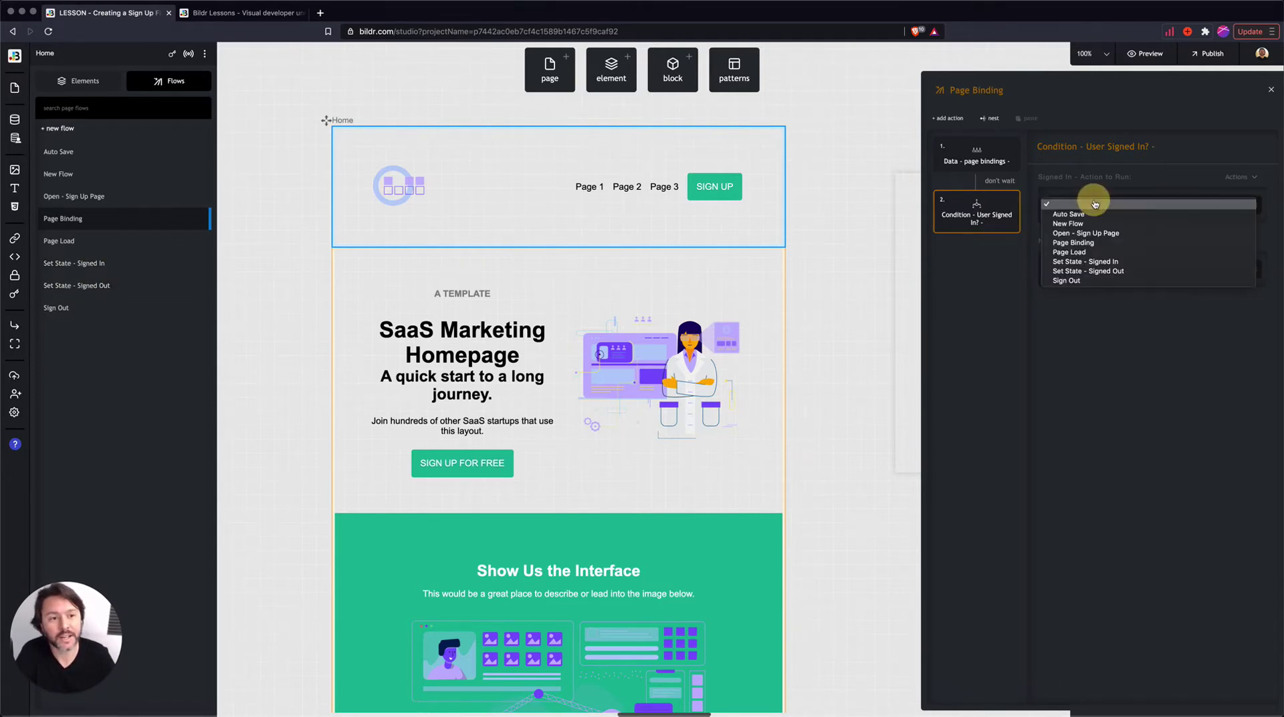
left_click(1130, 262)
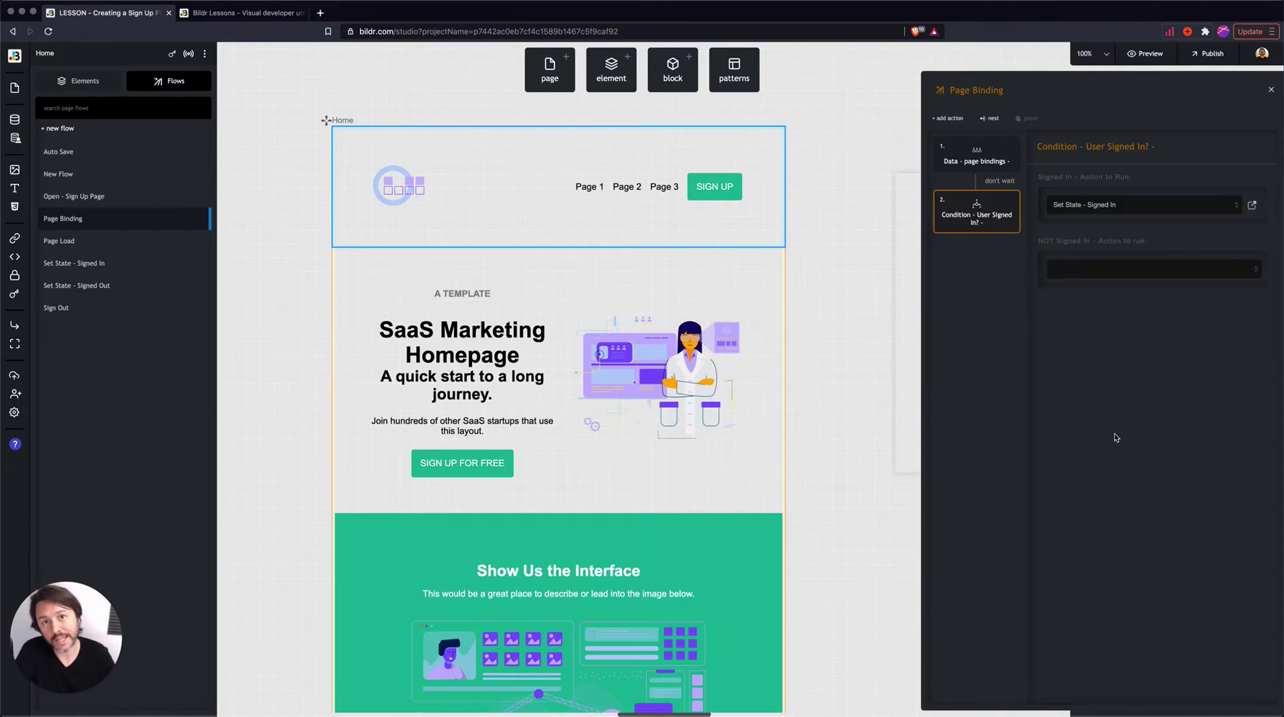
left_click(1097, 270)
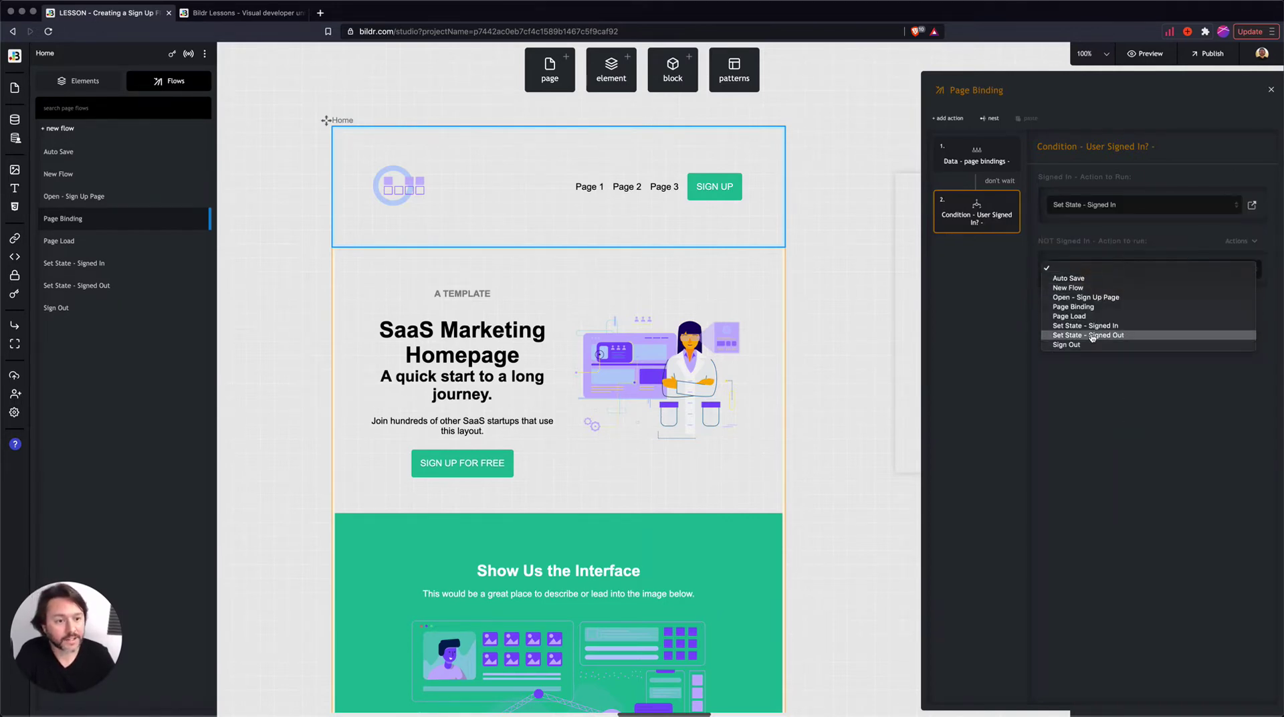
left_click(1091, 335)
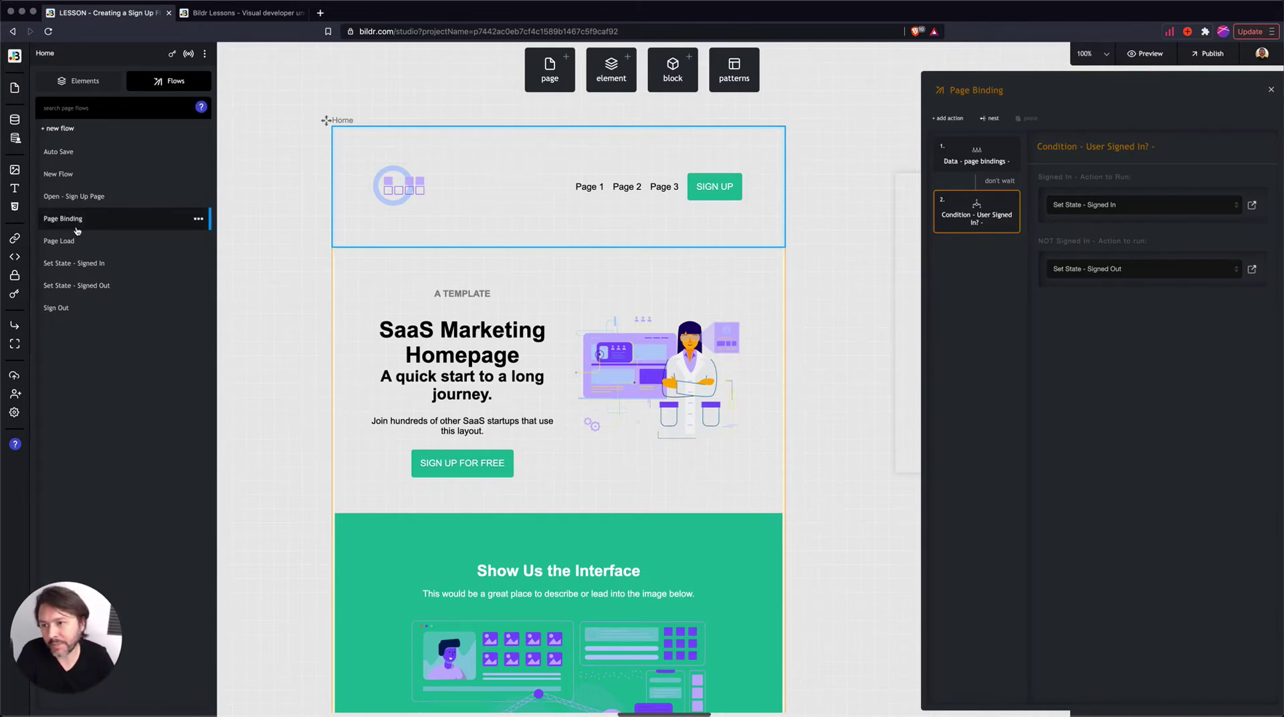
- Trace Page Load through Page Binding's condition, then open the empty Set State - Signed In flow
left_click(59, 241)
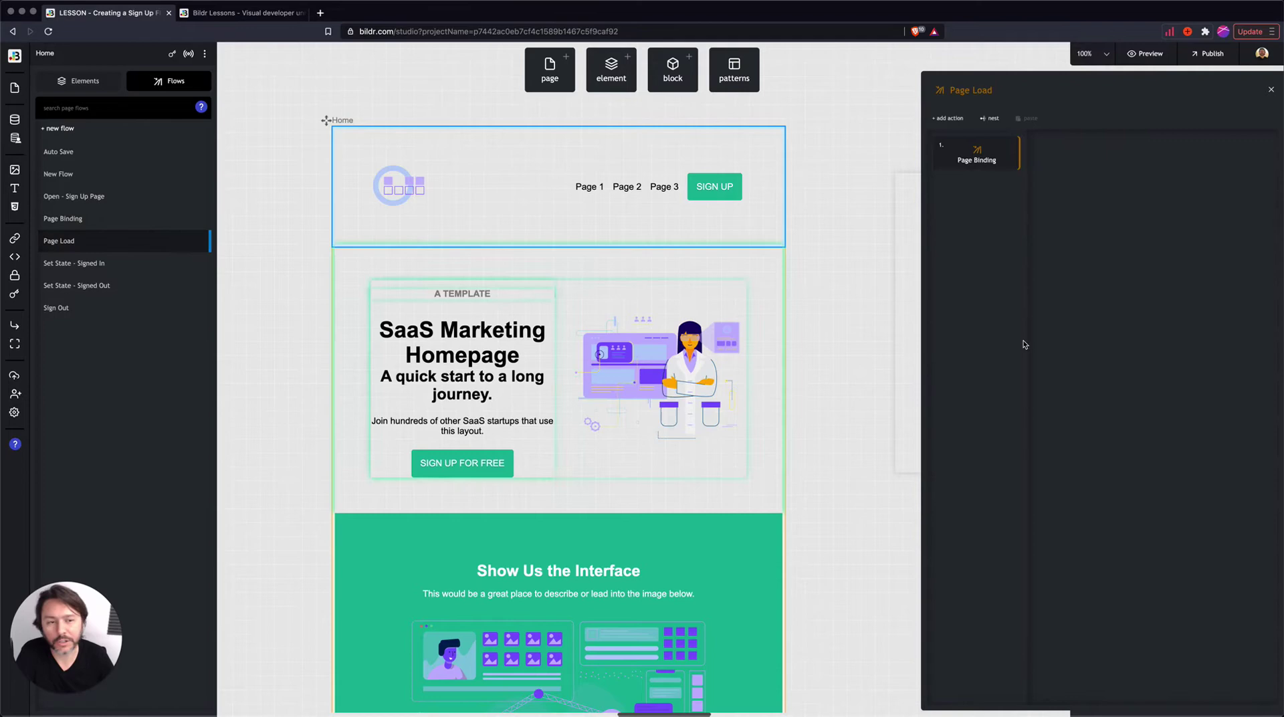
left_click(978, 156)
left_click(974, 209)
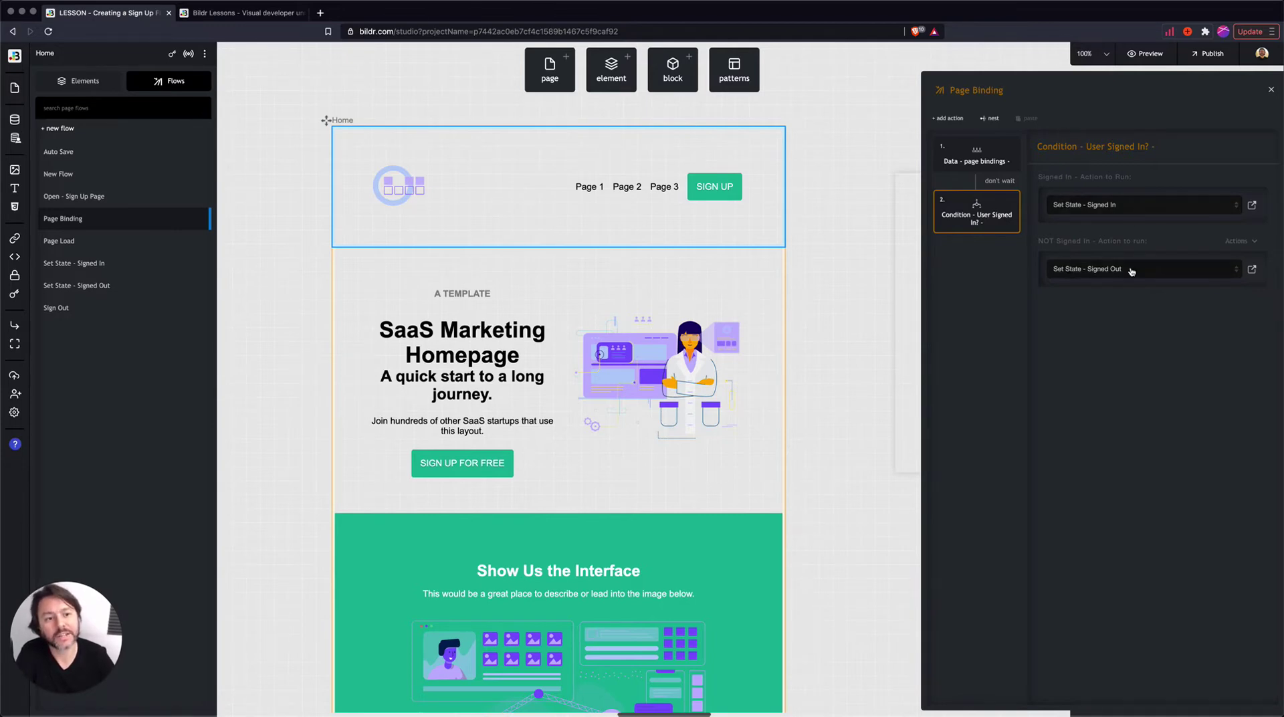
left_click(100, 263)
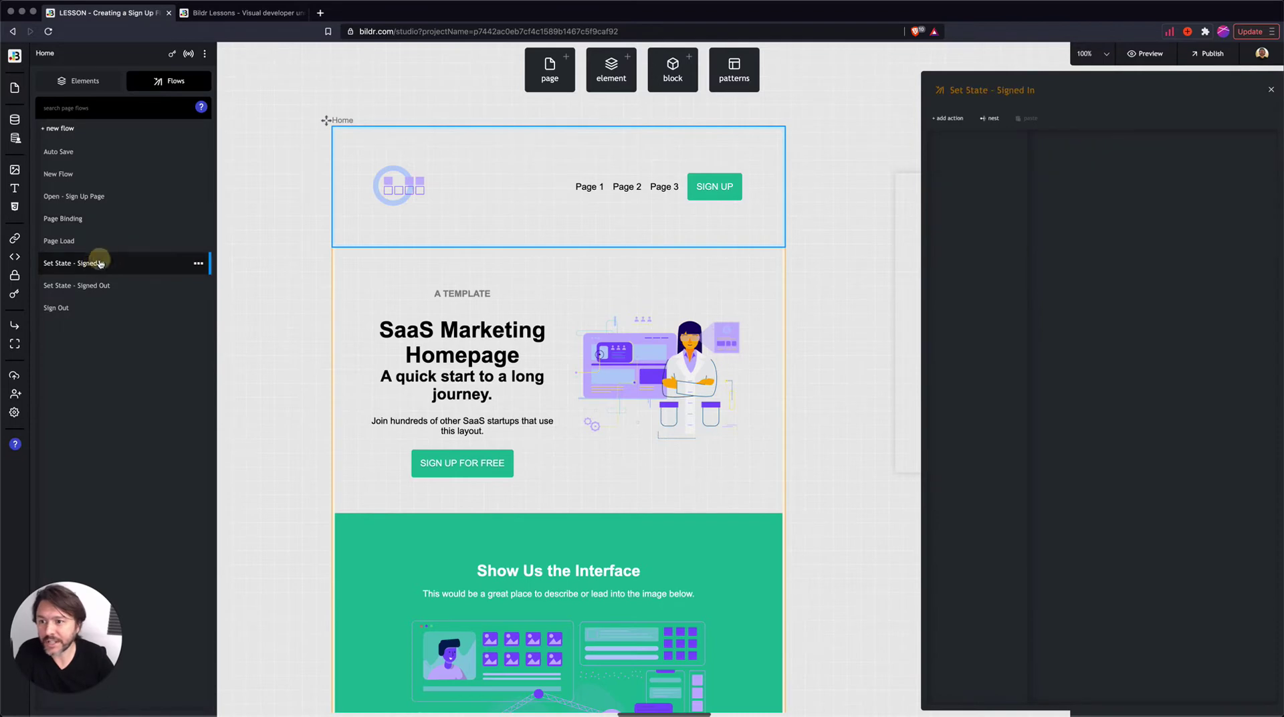
left_click(94, 286)
left_click(105, 266)
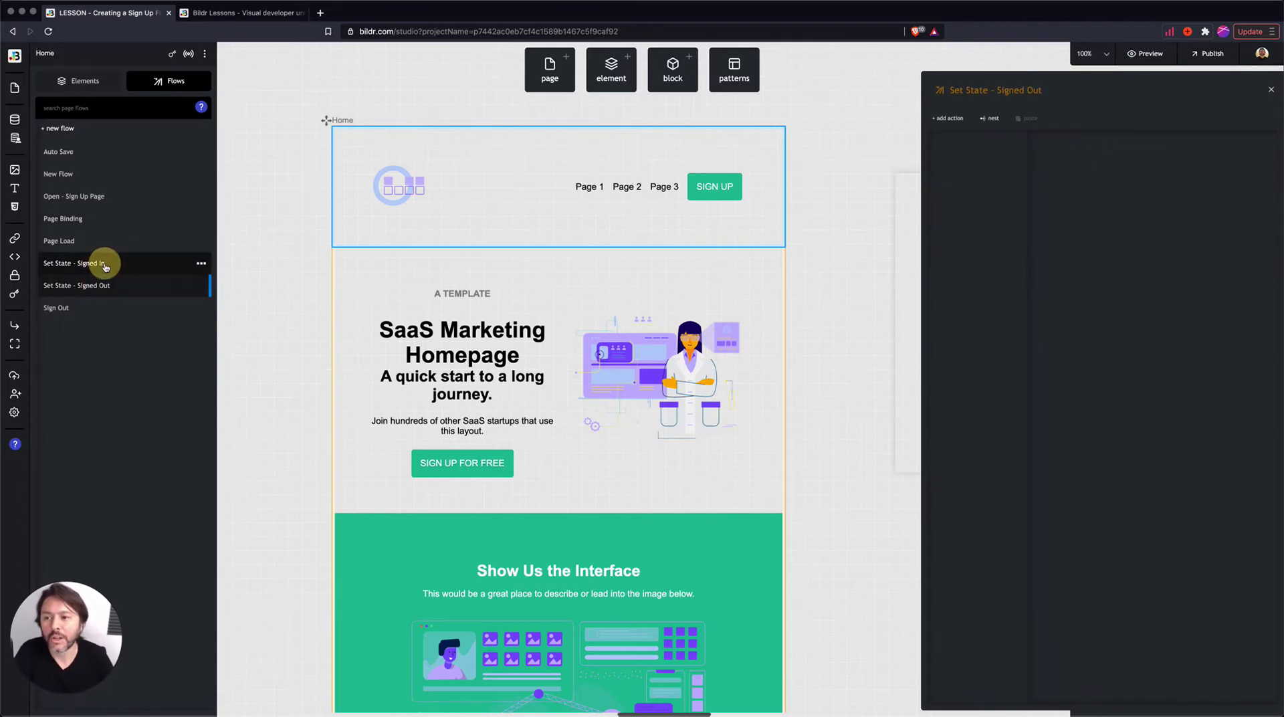
left_click(104, 286)
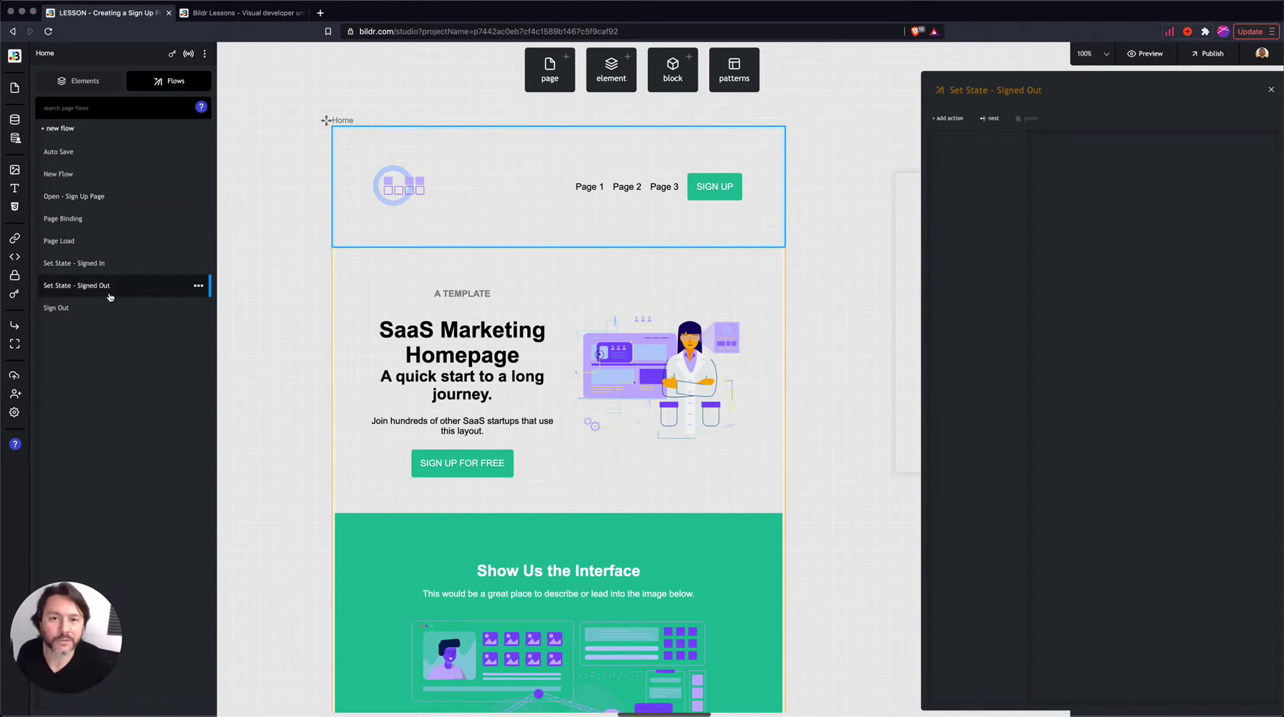
left_click(99, 263)
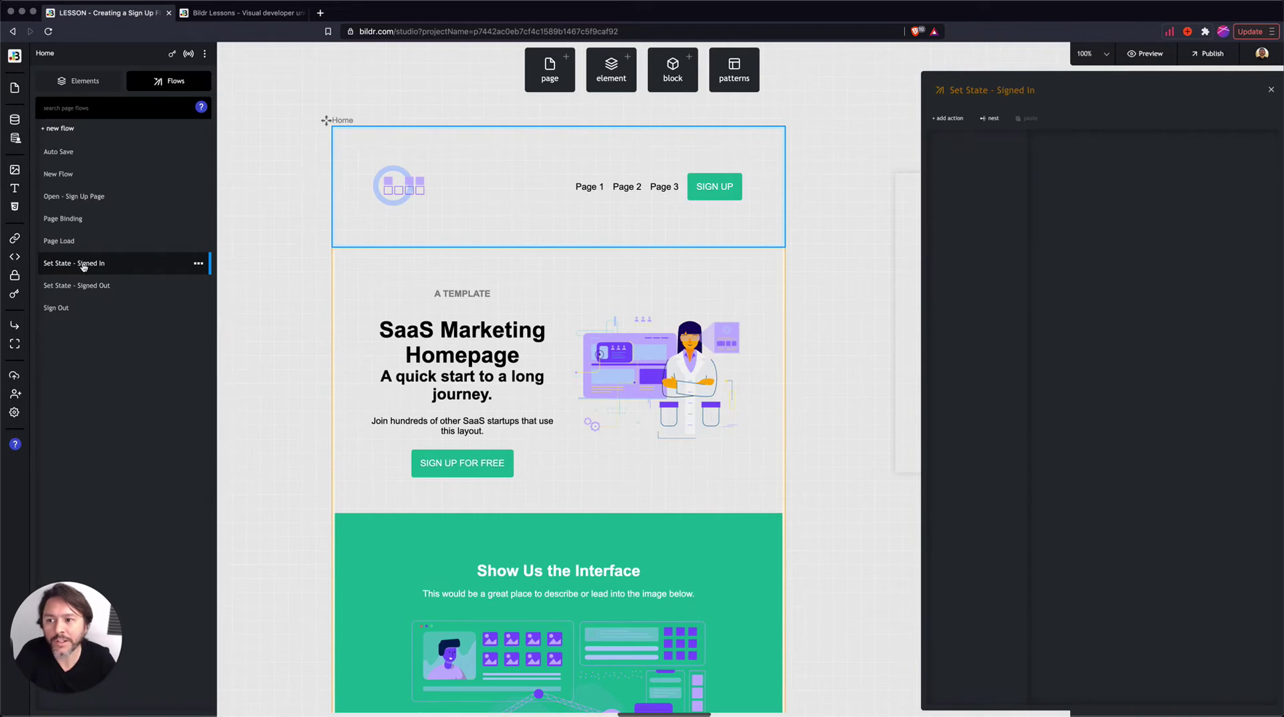
- Add an 'Element - hide - completely' action to the Set State - Signed In flow
left_click(955, 119)
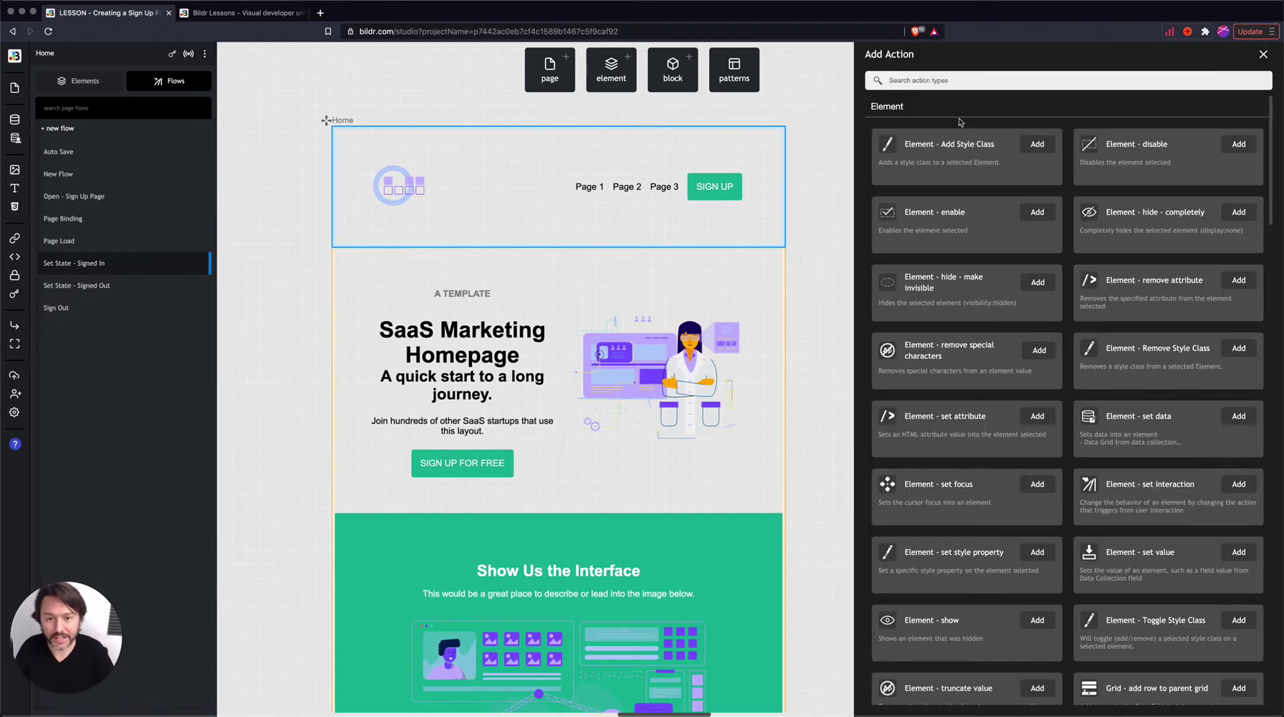
type("hide")
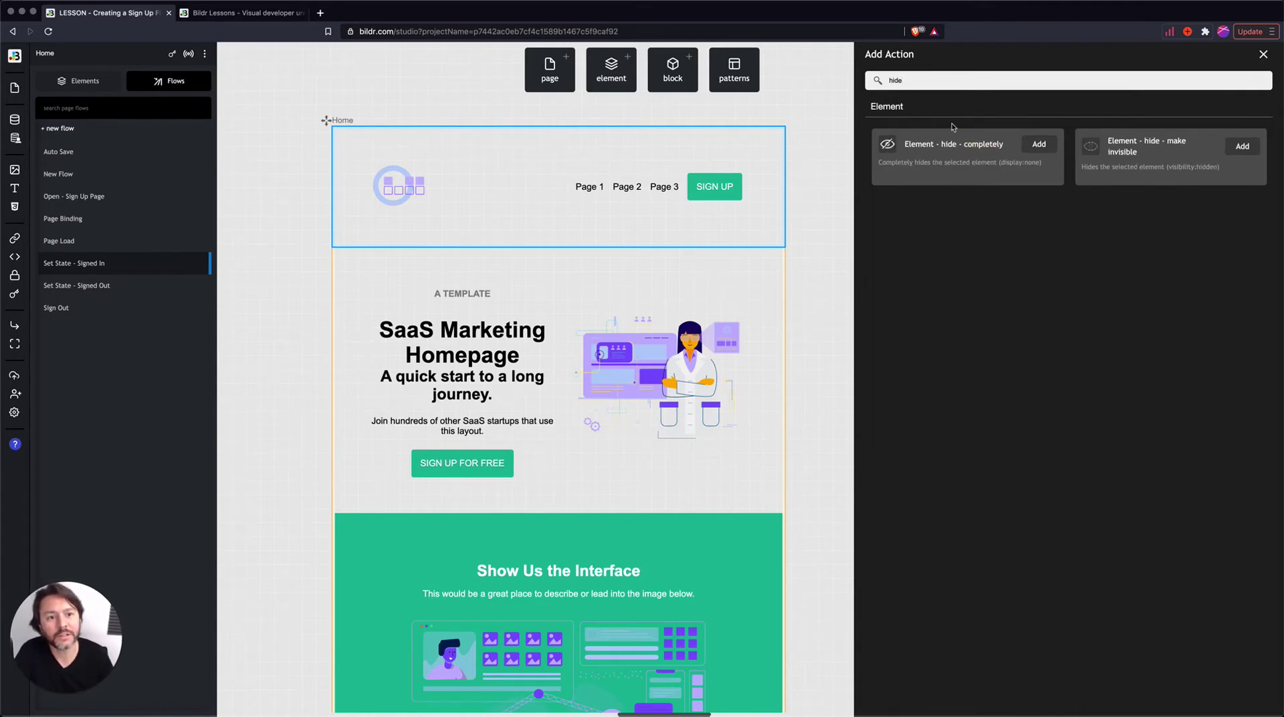
double_click(896, 80)
key("BackSpace")
type("show")
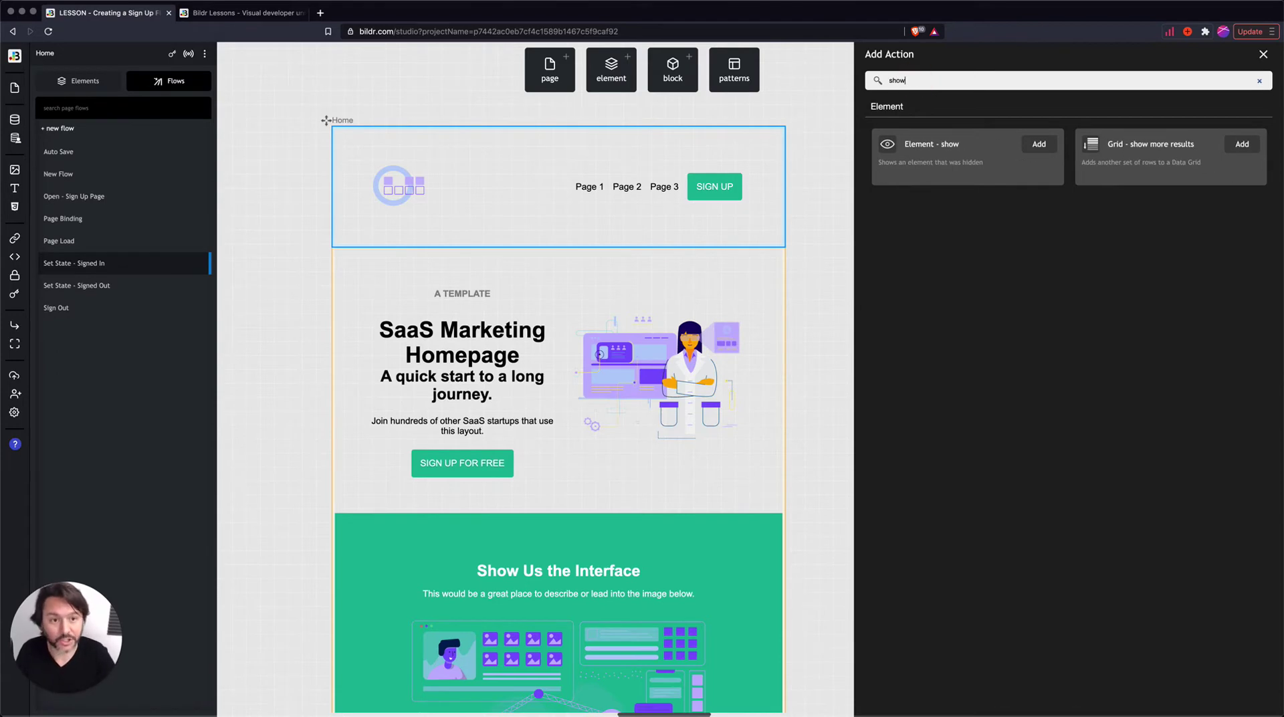
left_click(921, 81)
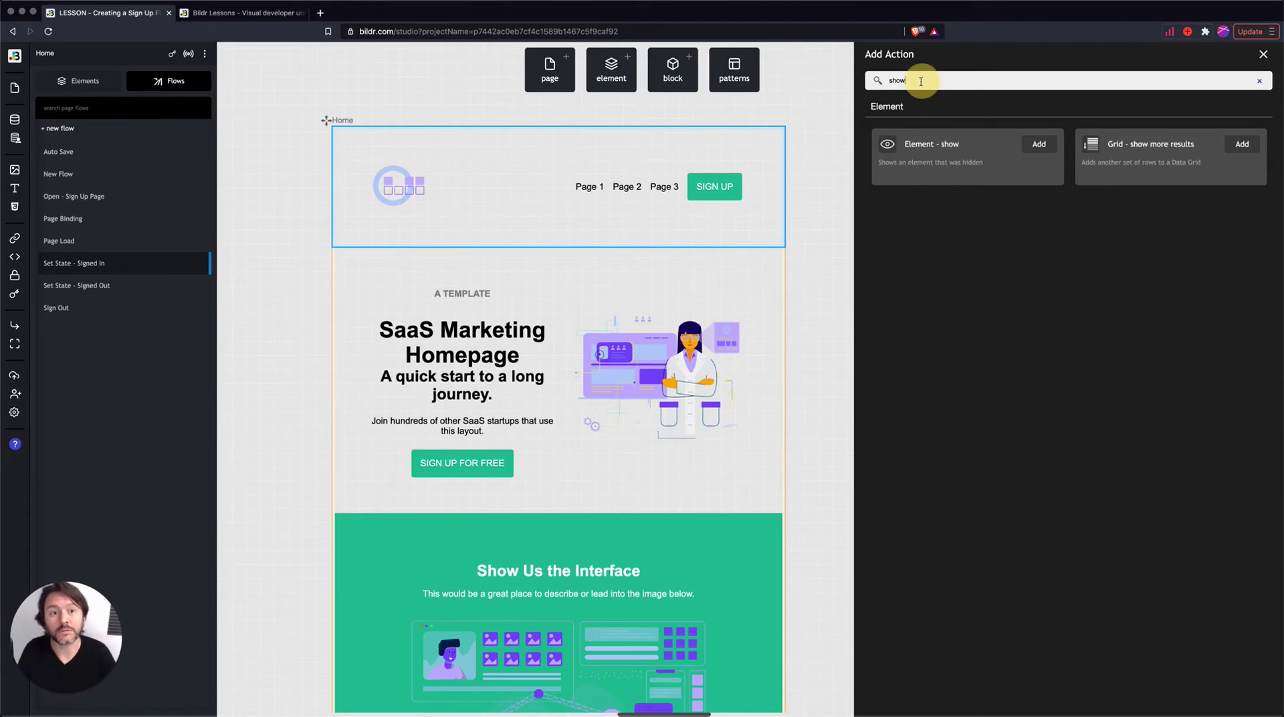
key("BackSpace")
key("BackSpace")
key("BackSpace")
key("BackSpace")
type("hide")
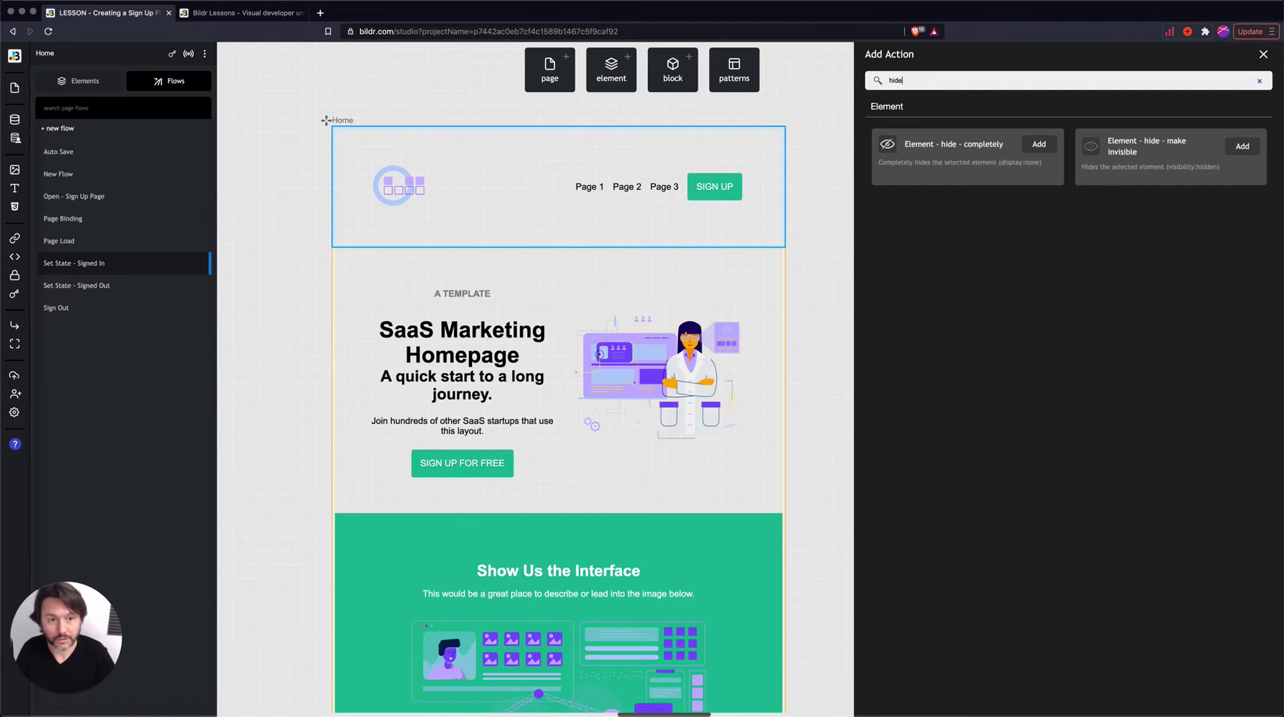
left_click(1034, 145)
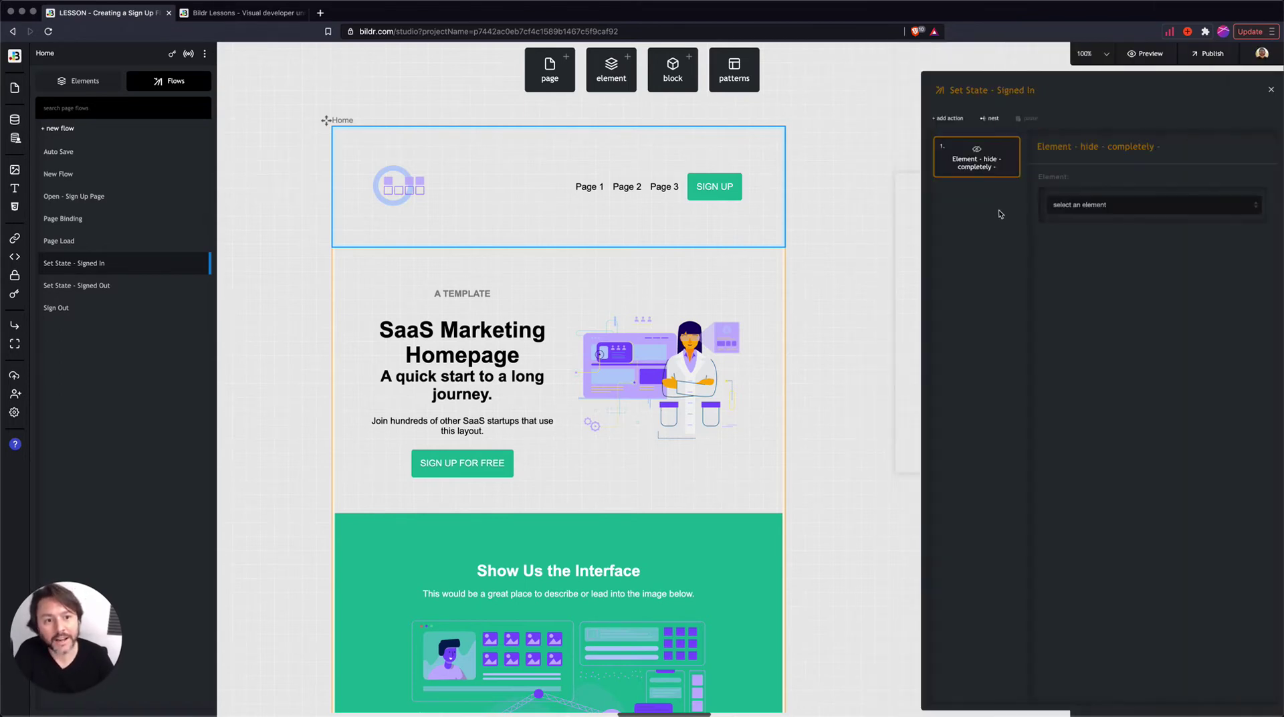
- Set the Sign Up button as the element that action hides
left_click(1138, 207)
scroll(1182, 288, "down", 3)
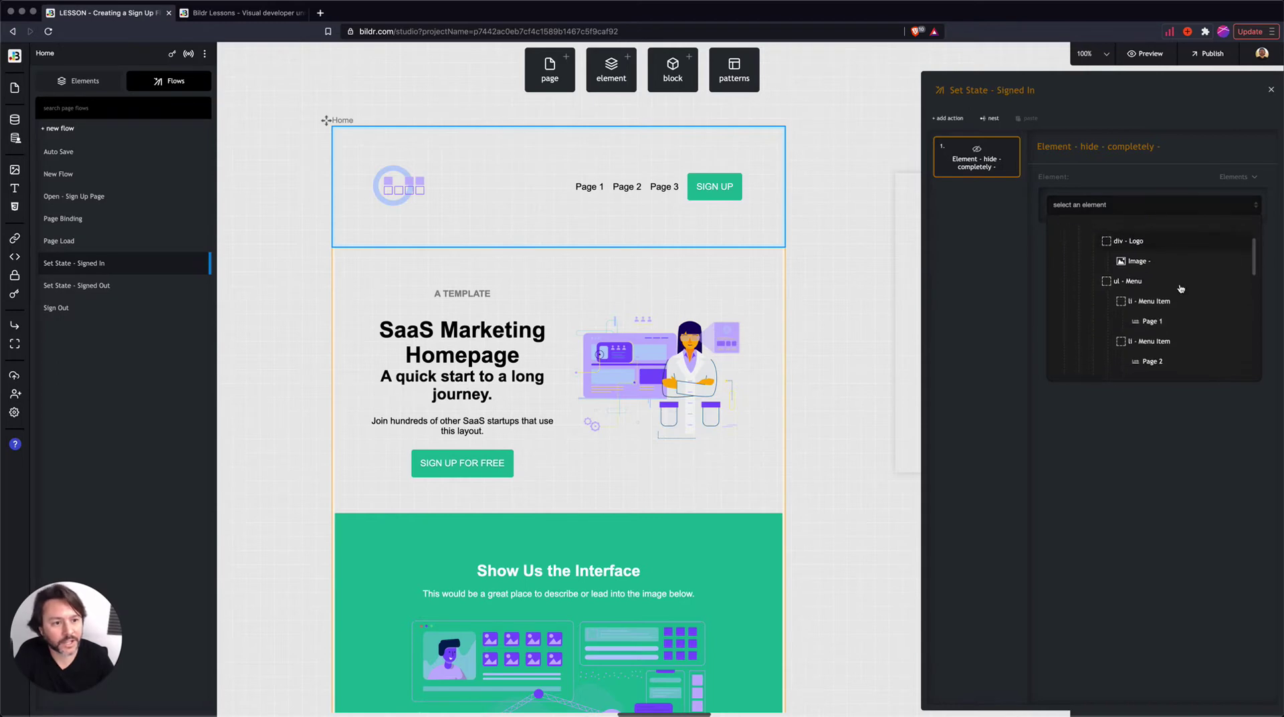
scroll(1160, 284, "up", 1)
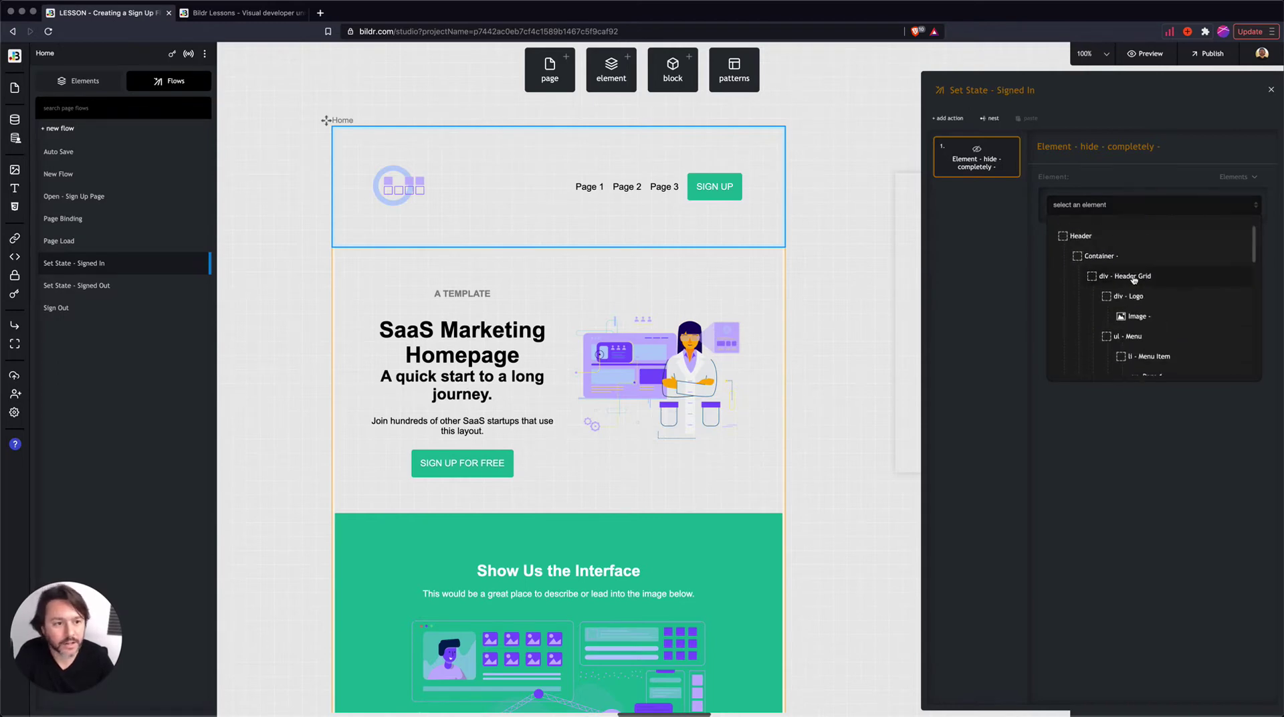
scroll(1144, 321, "down", 4)
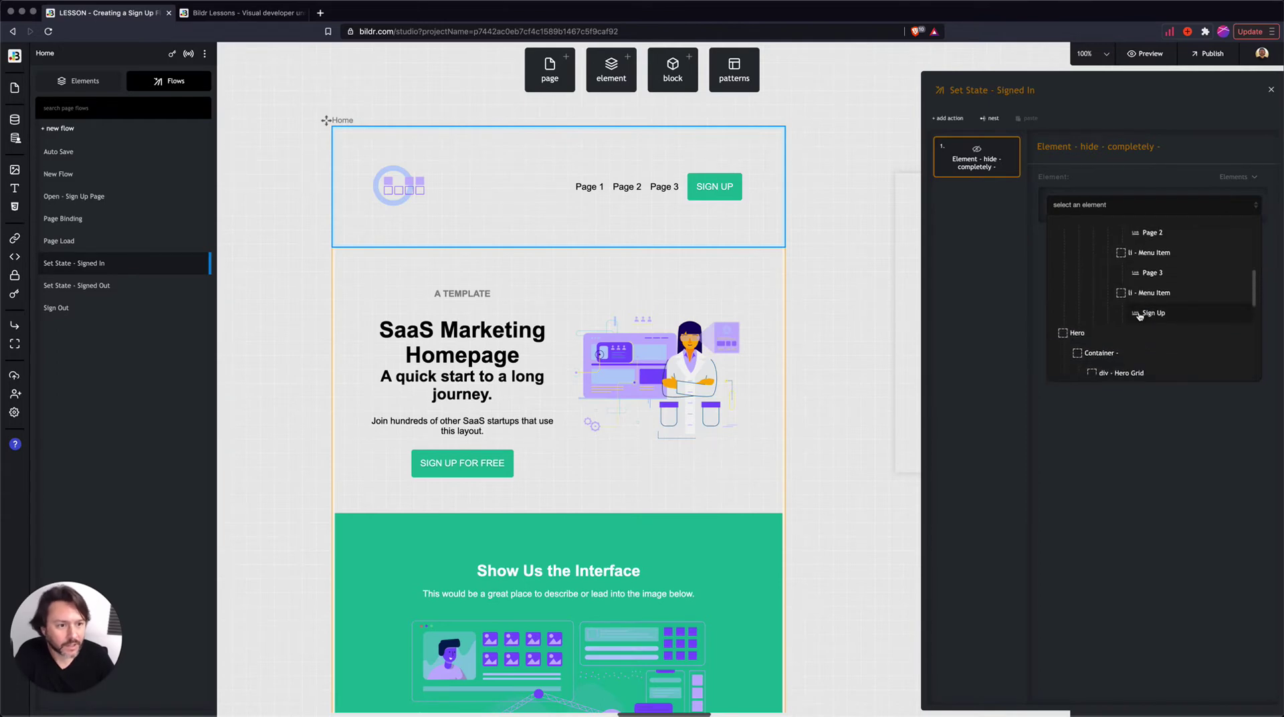
left_click(1155, 315)
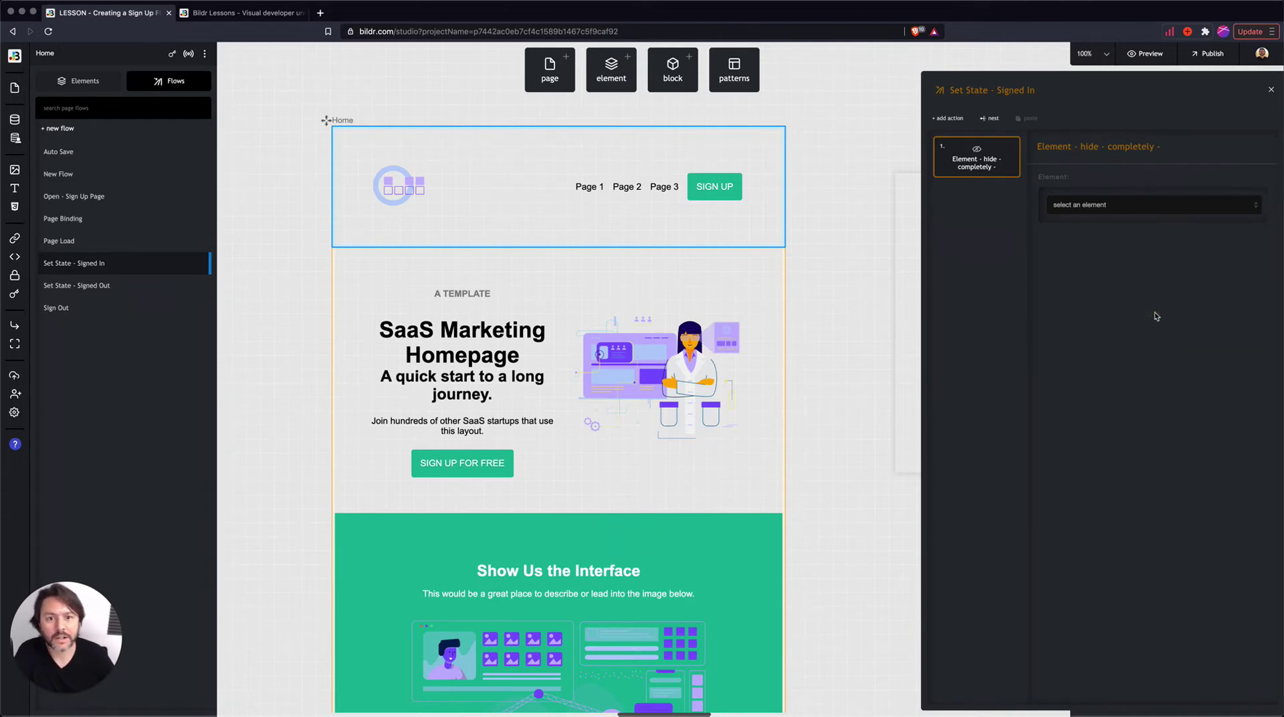
left_click(720, 190)
- Go back to the page flows and open the empty Set State - Signed Out flow
mouse_move(154, 378)
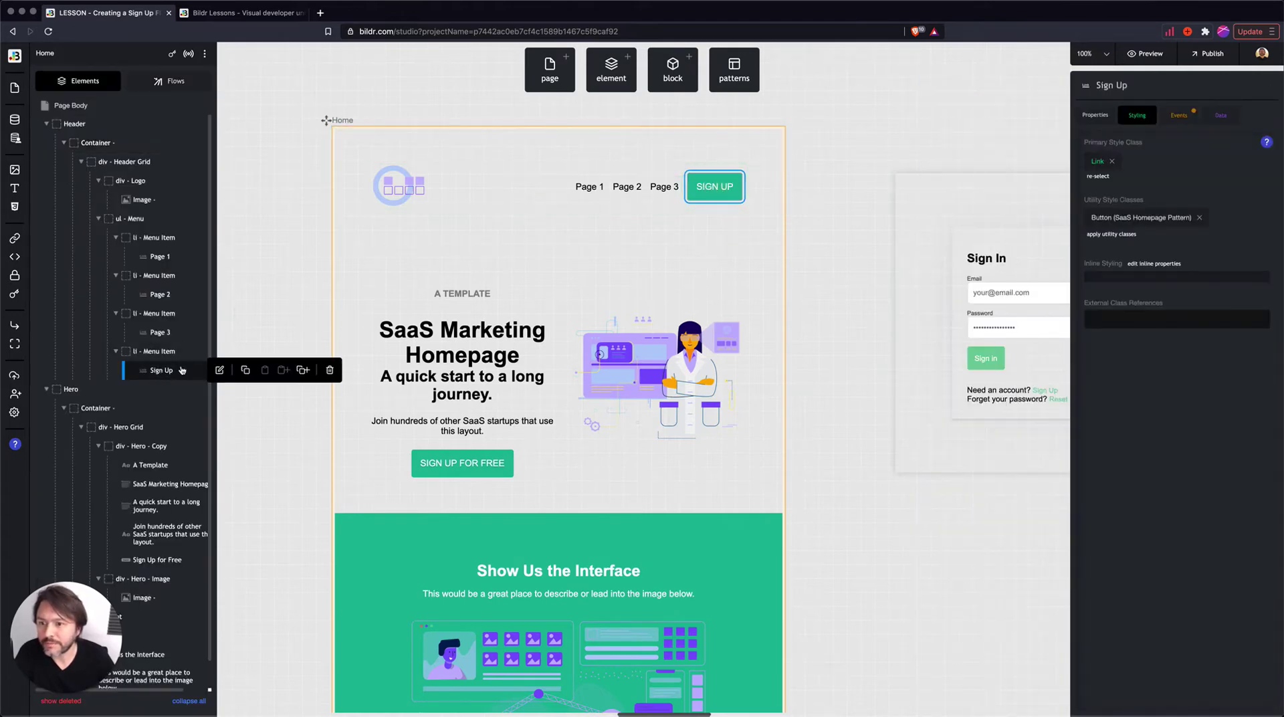
left_click(144, 79)
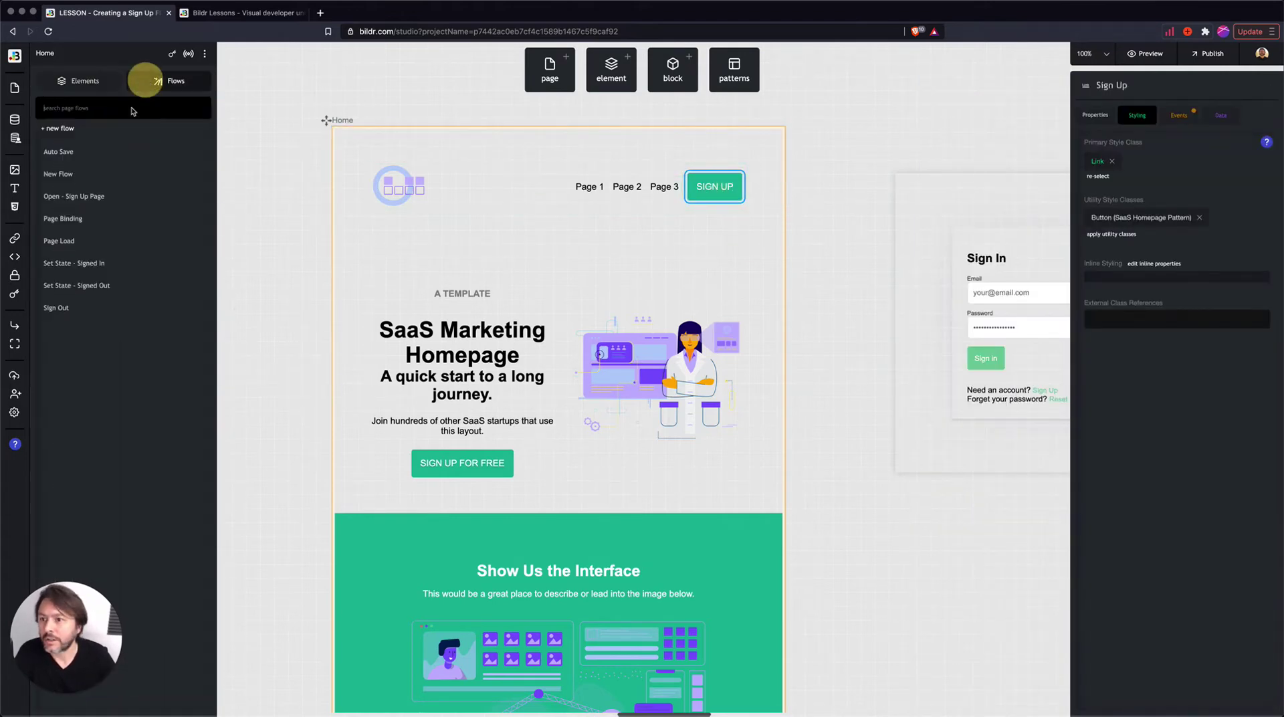
left_click(84, 264)
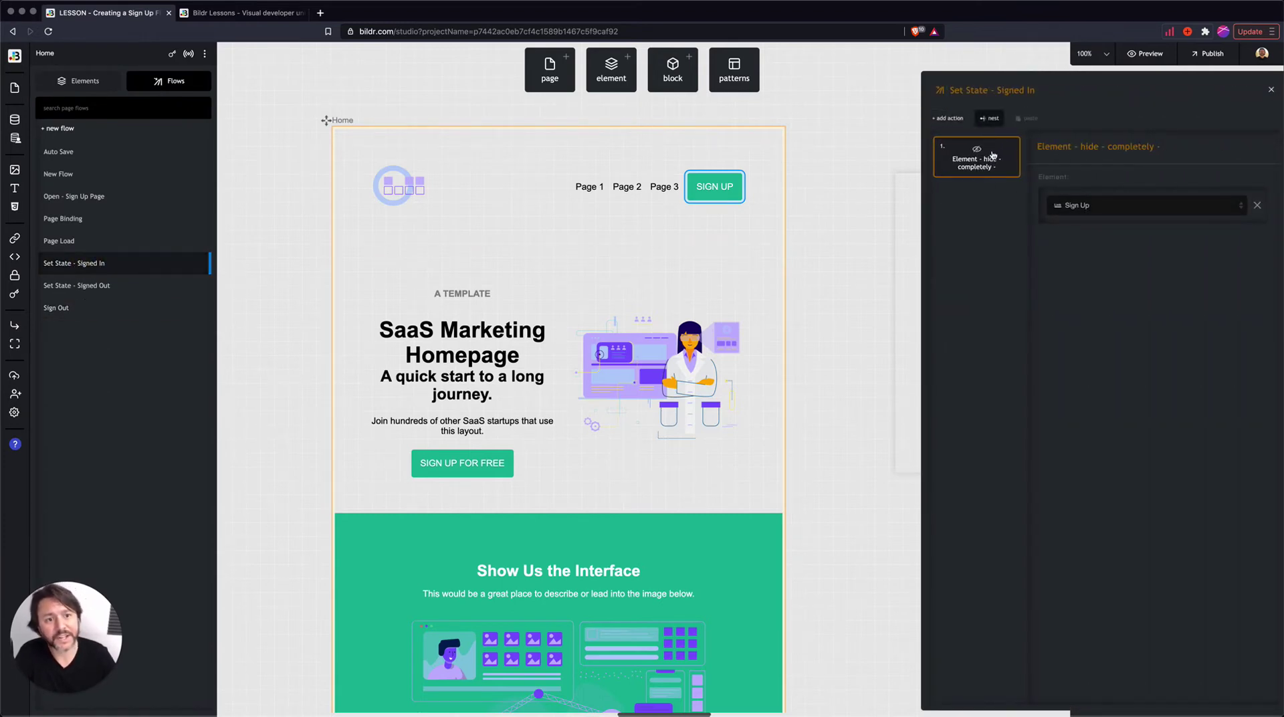
mouse_move(975, 161)
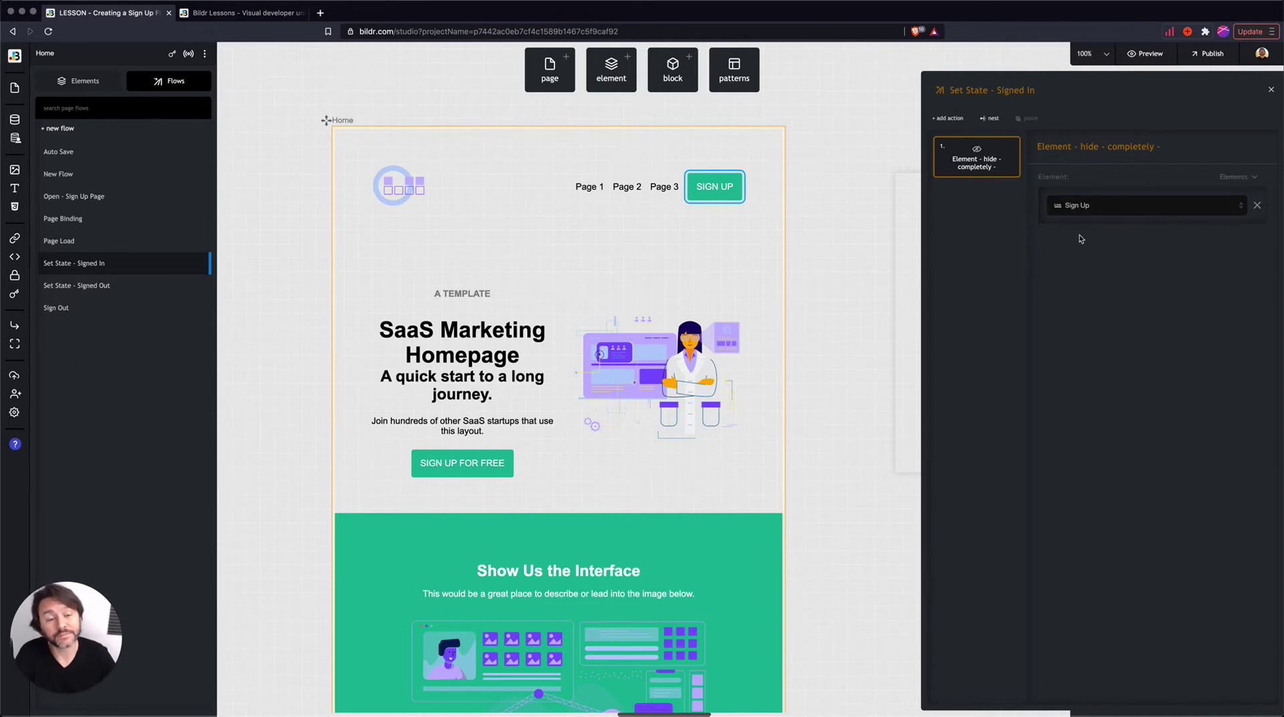
left_click(92, 288)
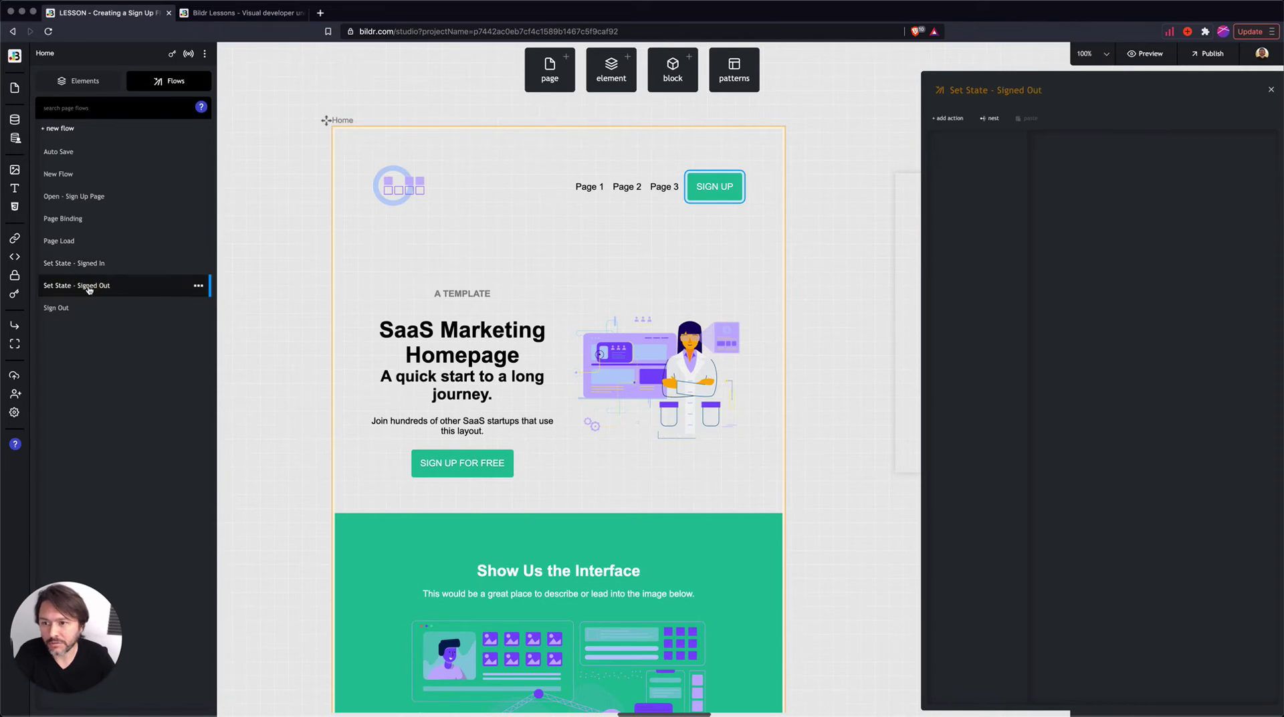
- Add an 'Element - show' action targeting Sign Up to the Signed Out flow, then preview the published site
left_click(950, 119)
type("show")
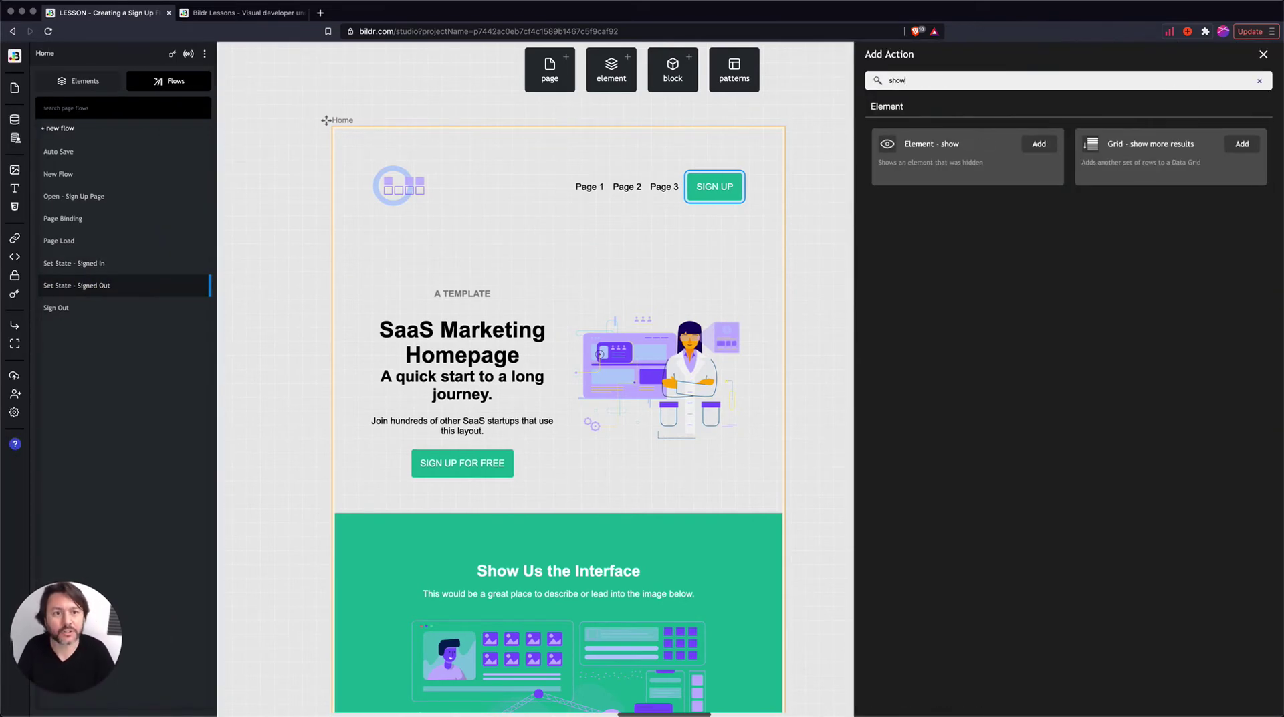
left_click(1033, 144)
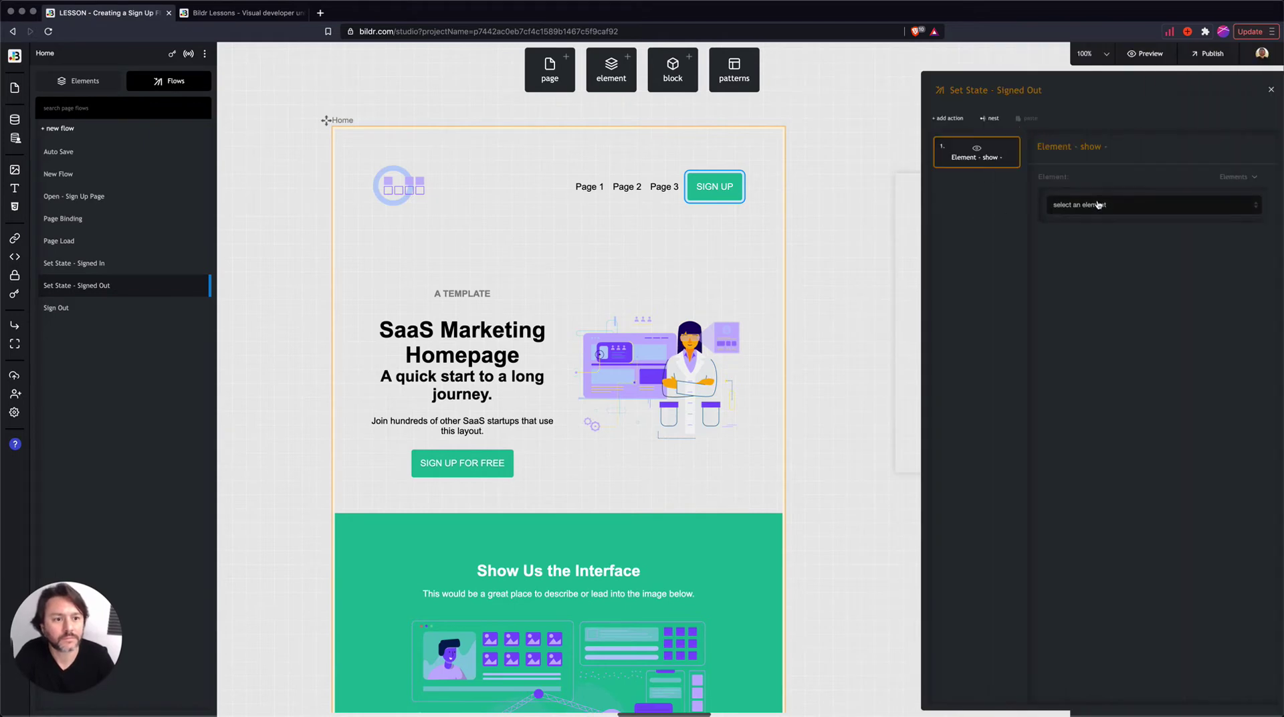
left_click(1097, 204)
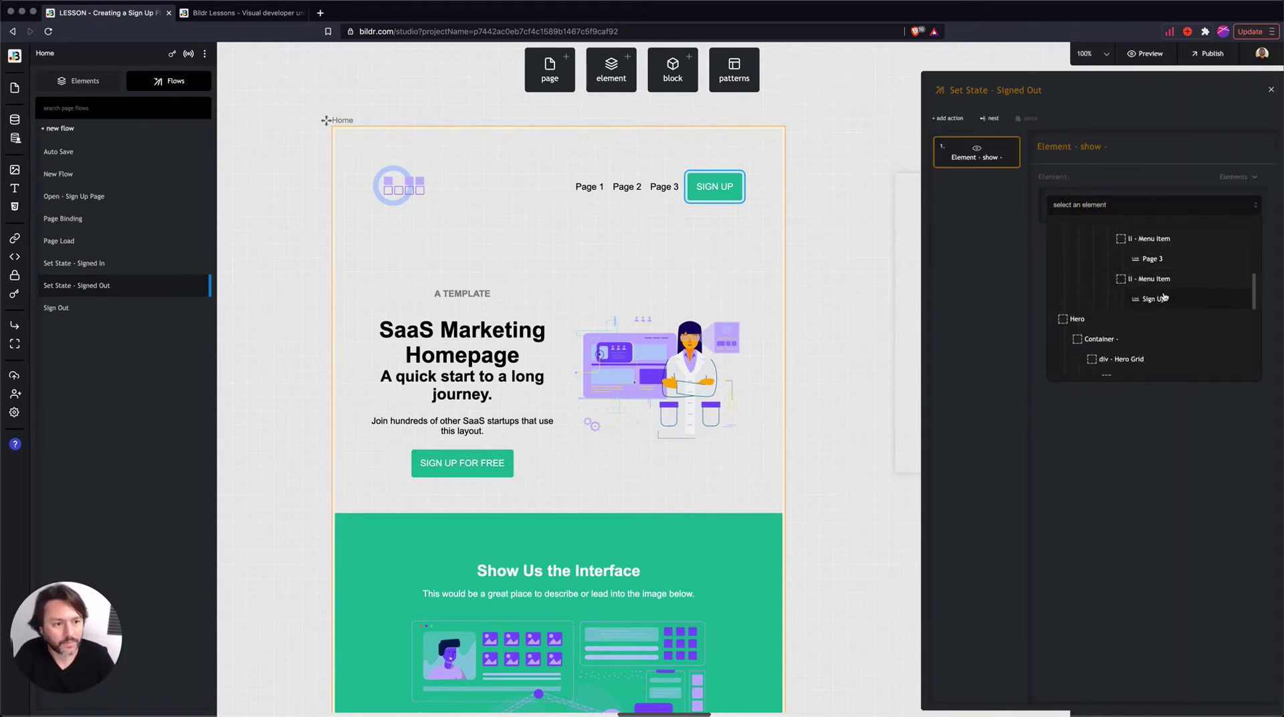
left_click(1158, 300)
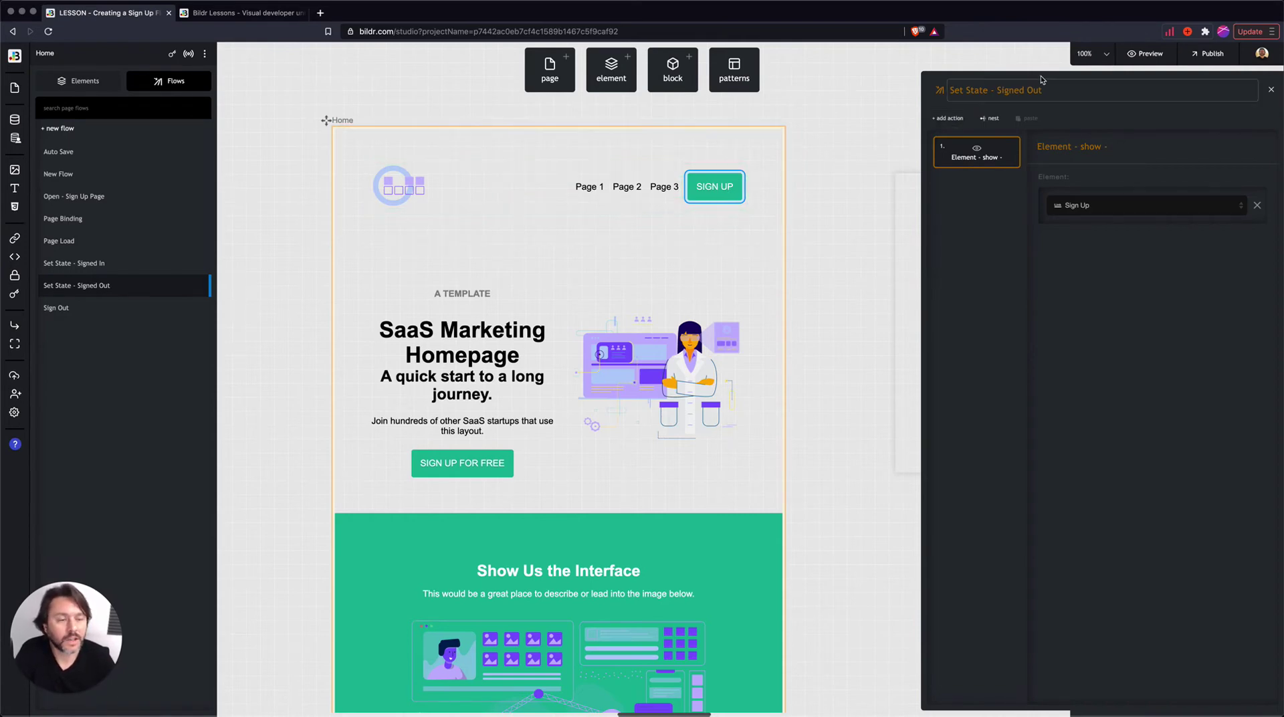
left_click(1150, 54)
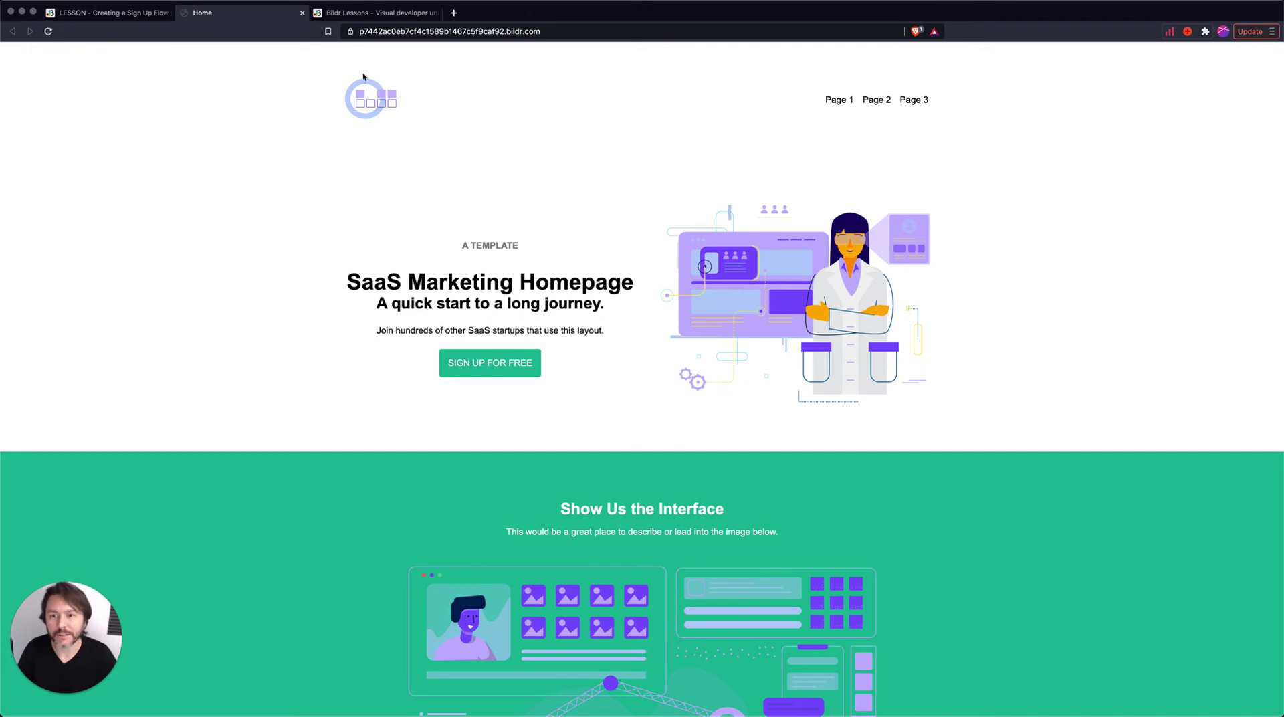
- Check the published Home page's address and its header buttons, then return to the LESSON studio tab
left_click(553, 32)
left_click(564, 31)
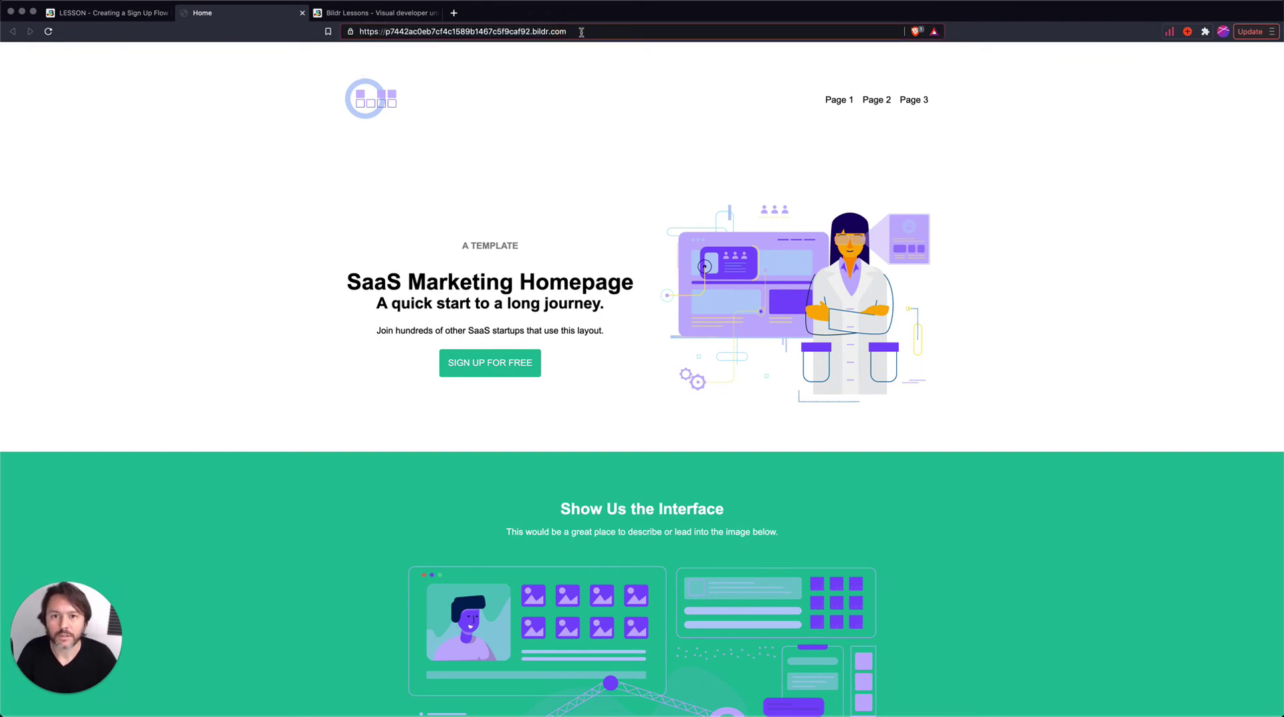
left_click(131, 13)
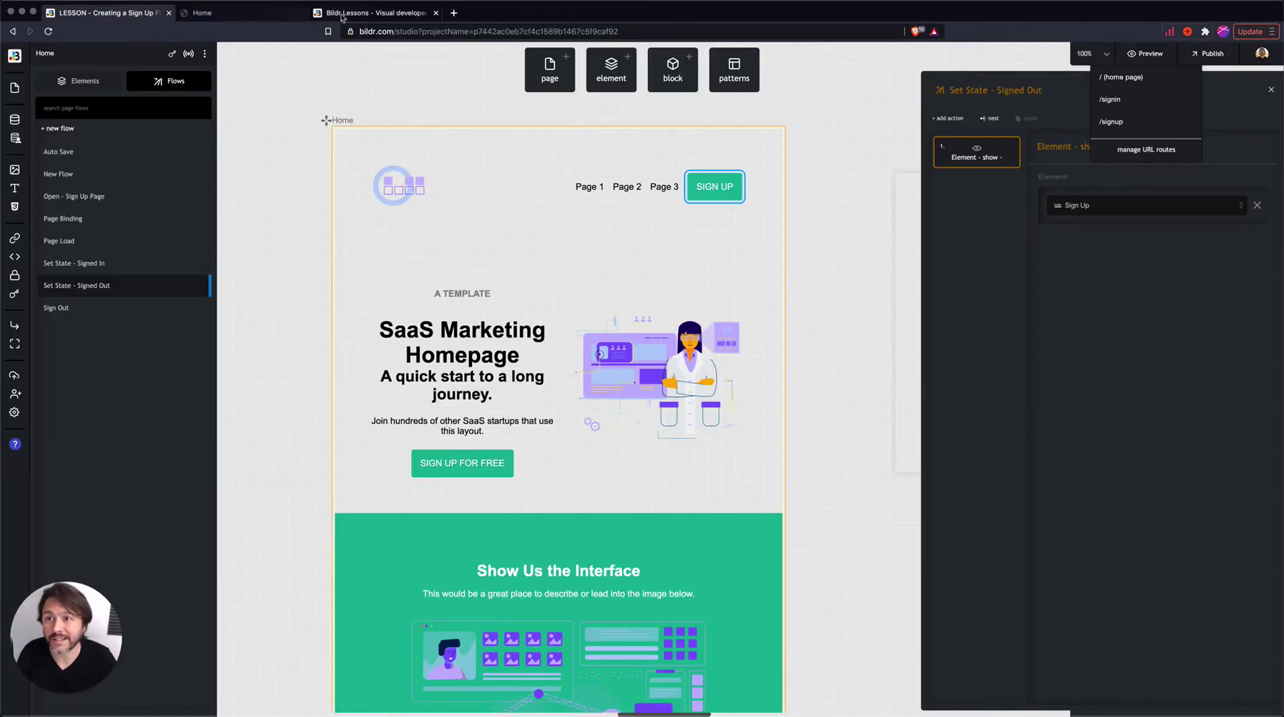
left_click(361, 13)
left_click(131, 13)
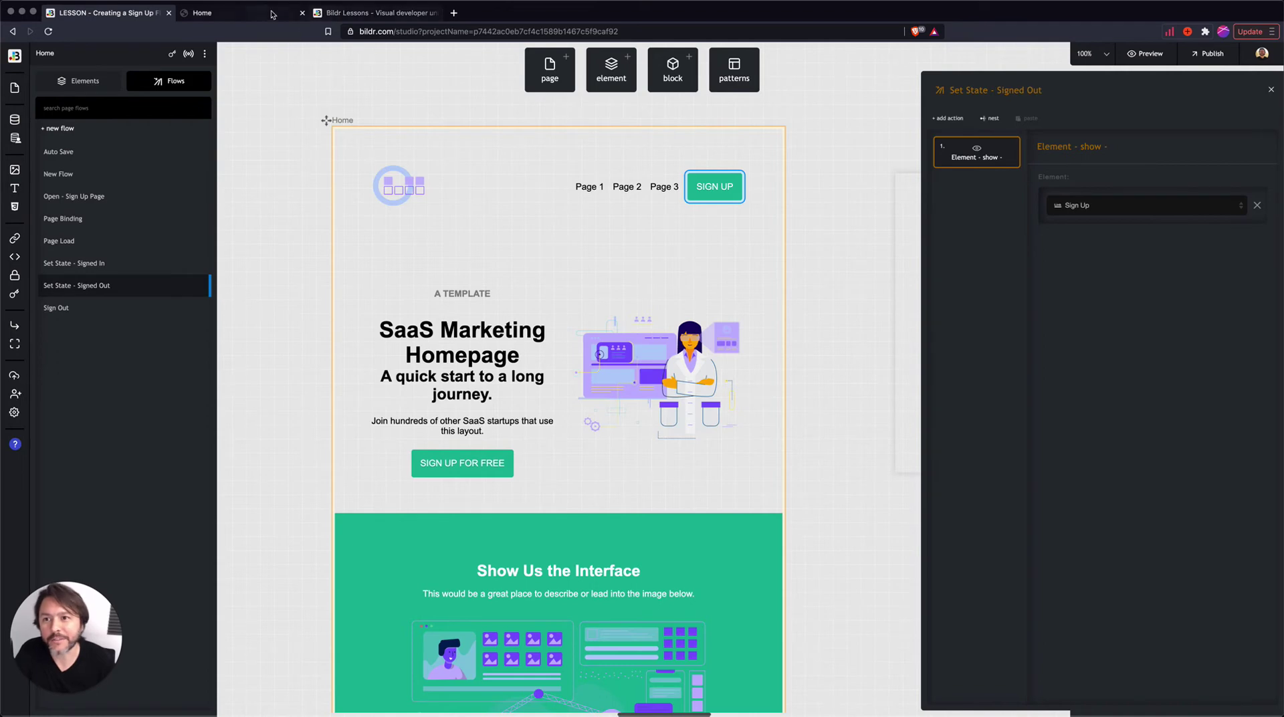
left_click(248, 13)
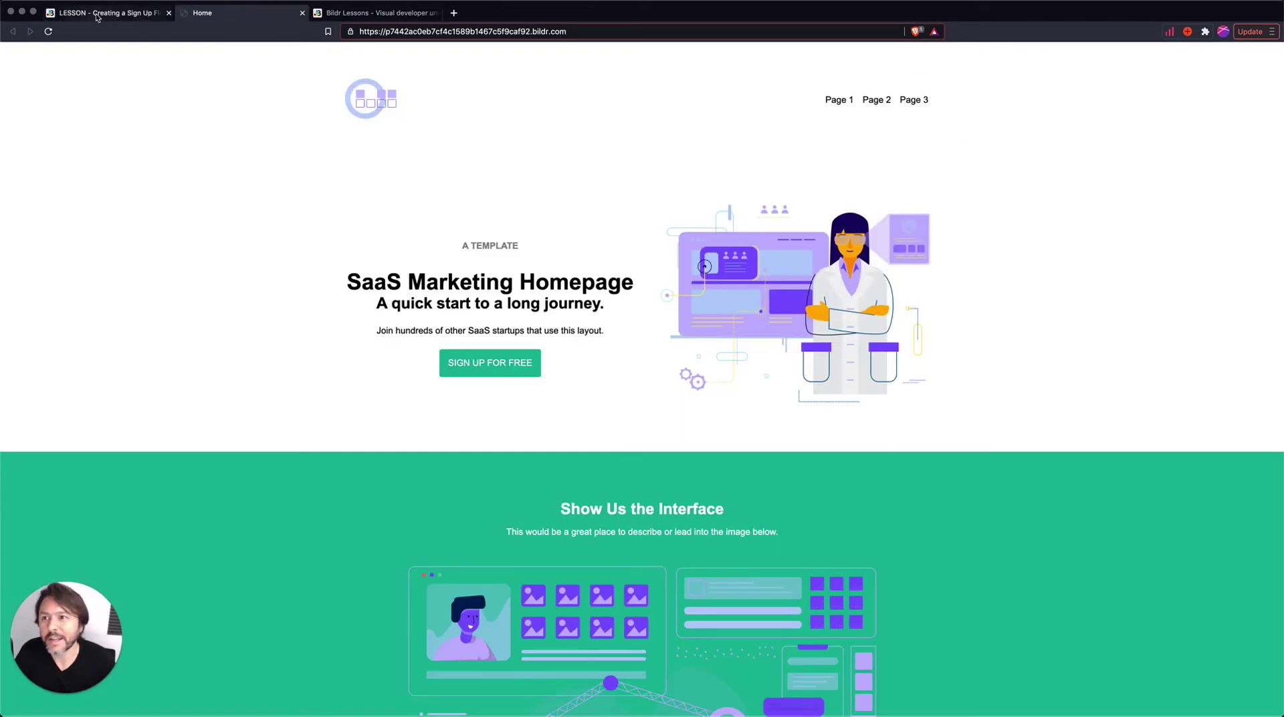
left_click(94, 13)
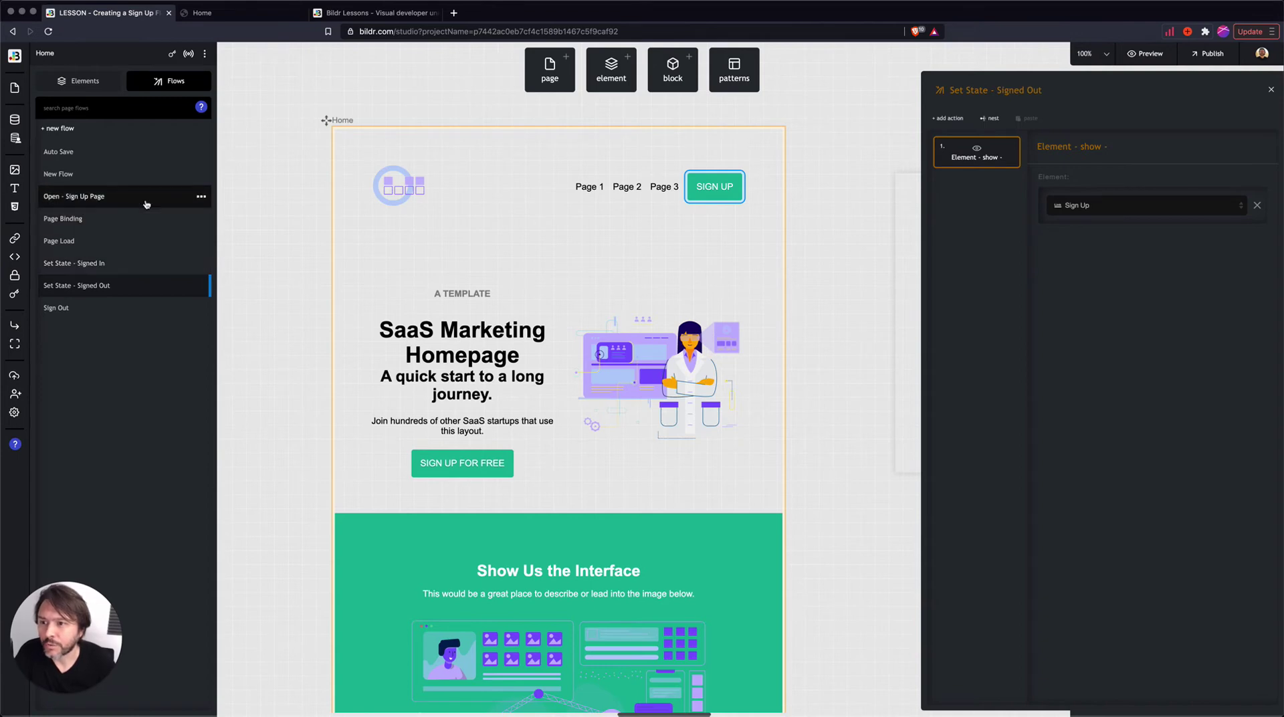
- Duplicate the header's Sign Up button and relabel the copy 'Sign Out'
left_click(15, 88)
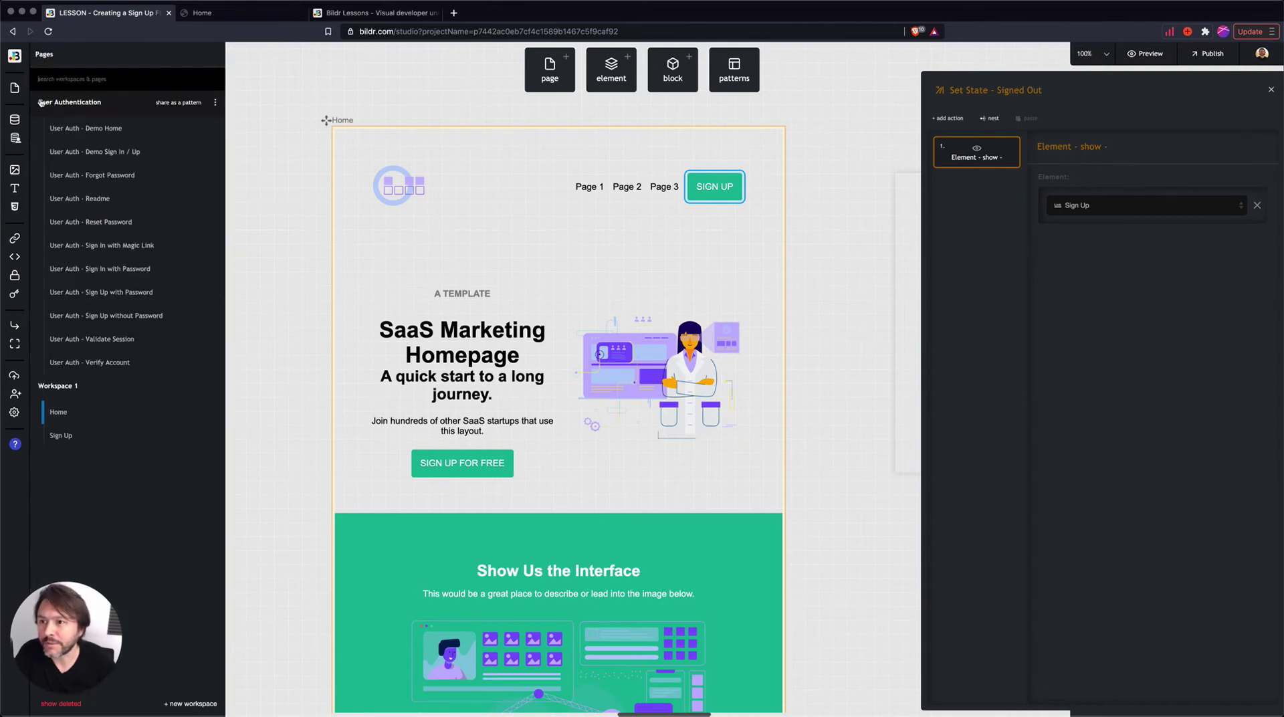
left_click(522, 163)
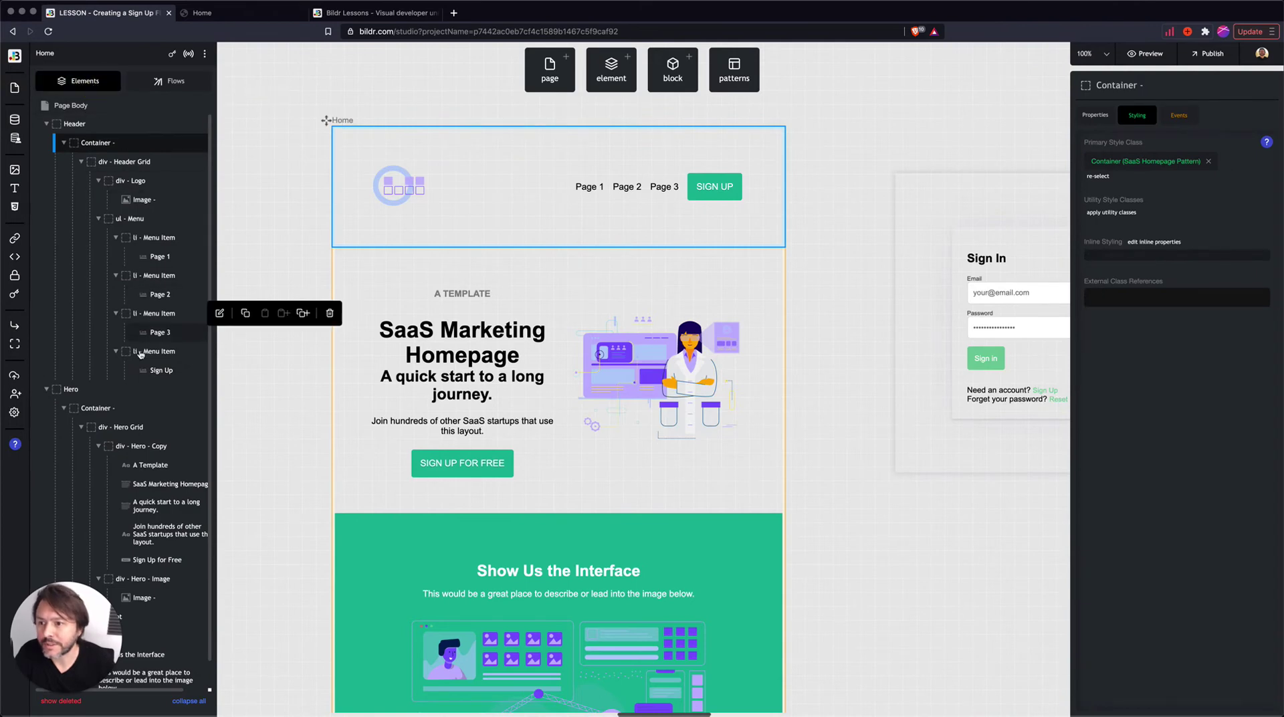
mouse_move(156, 377)
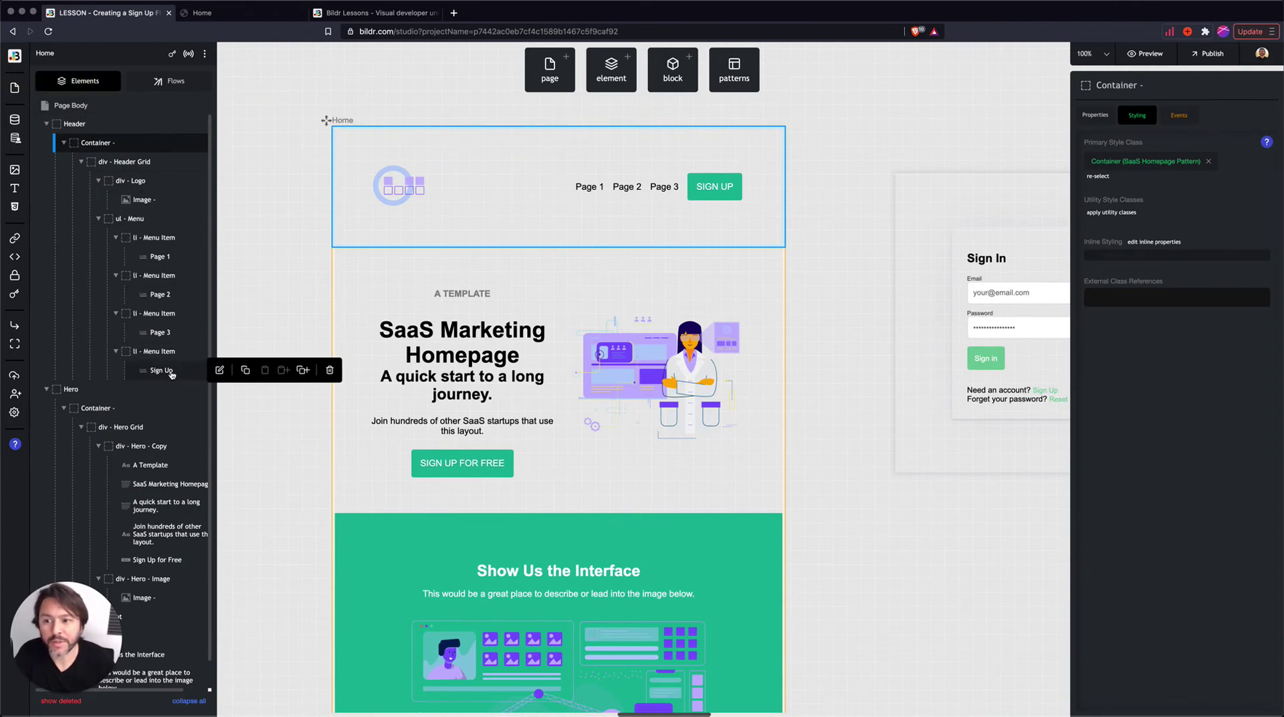
left_click(299, 370)
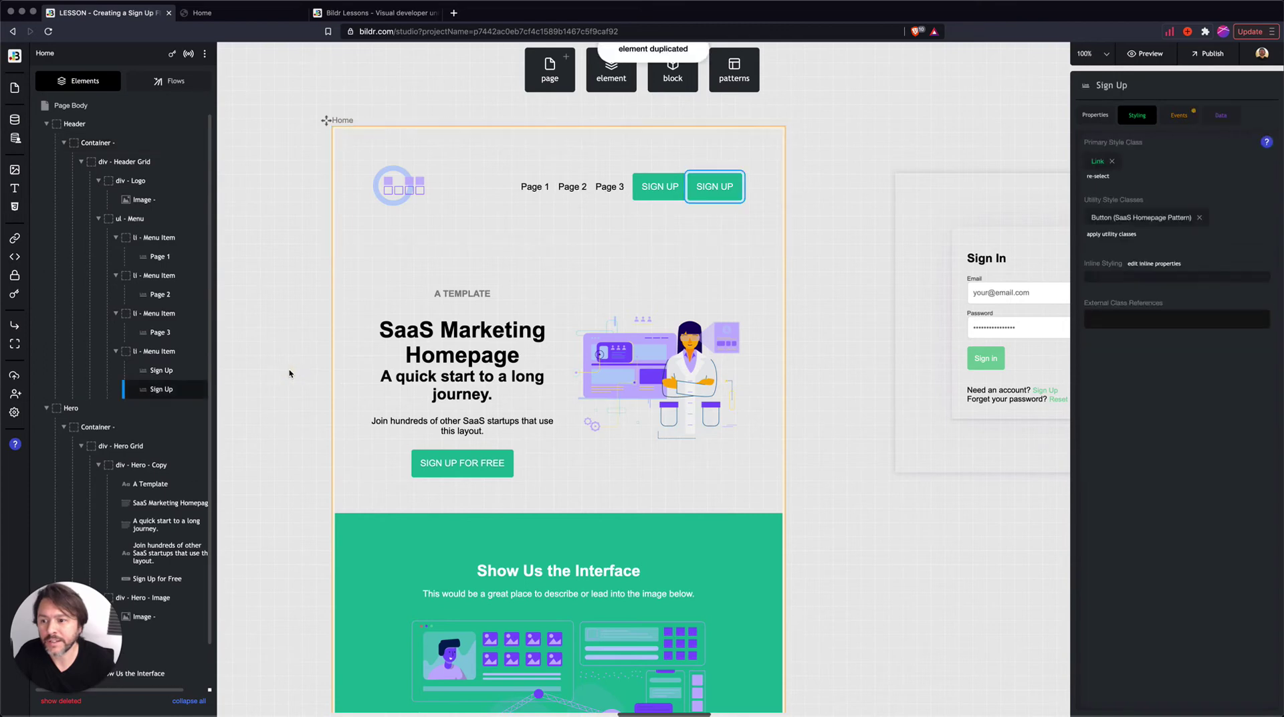
left_click(164, 394)
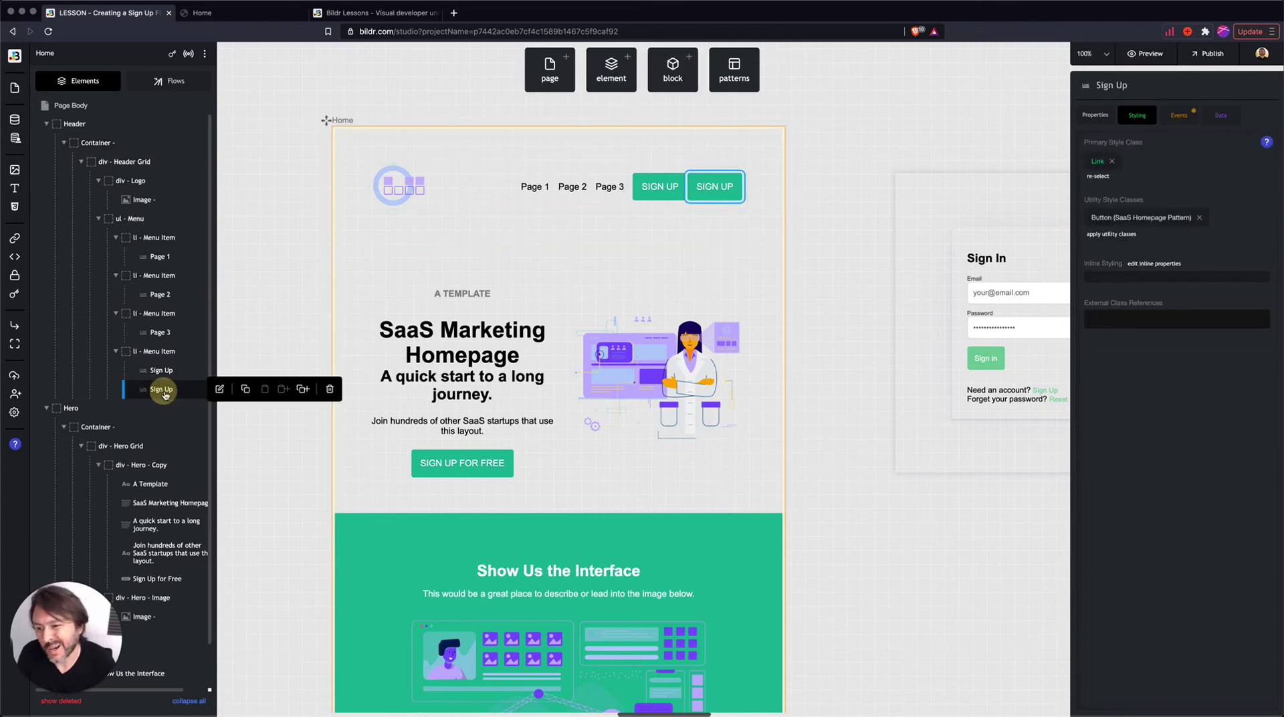
left_click(1097, 115)
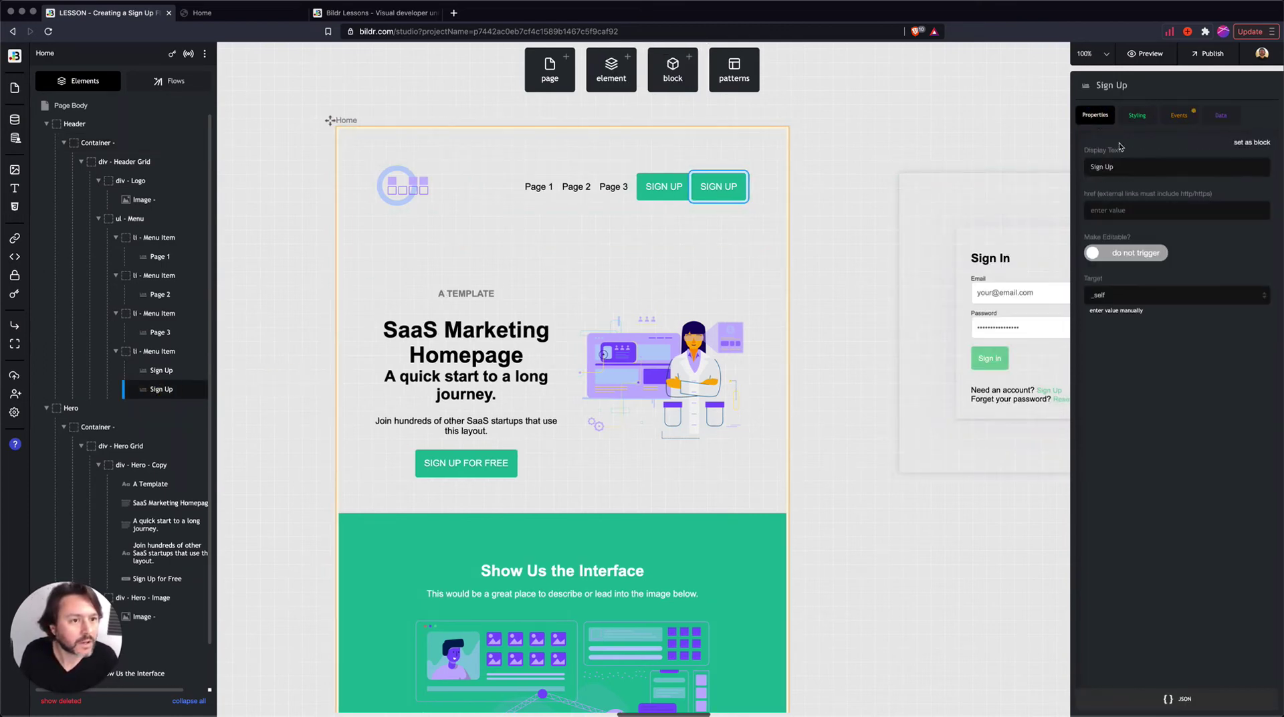
left_click(1121, 168)
key("BackSpace")
key("BackSpace")
key("BackSpace")
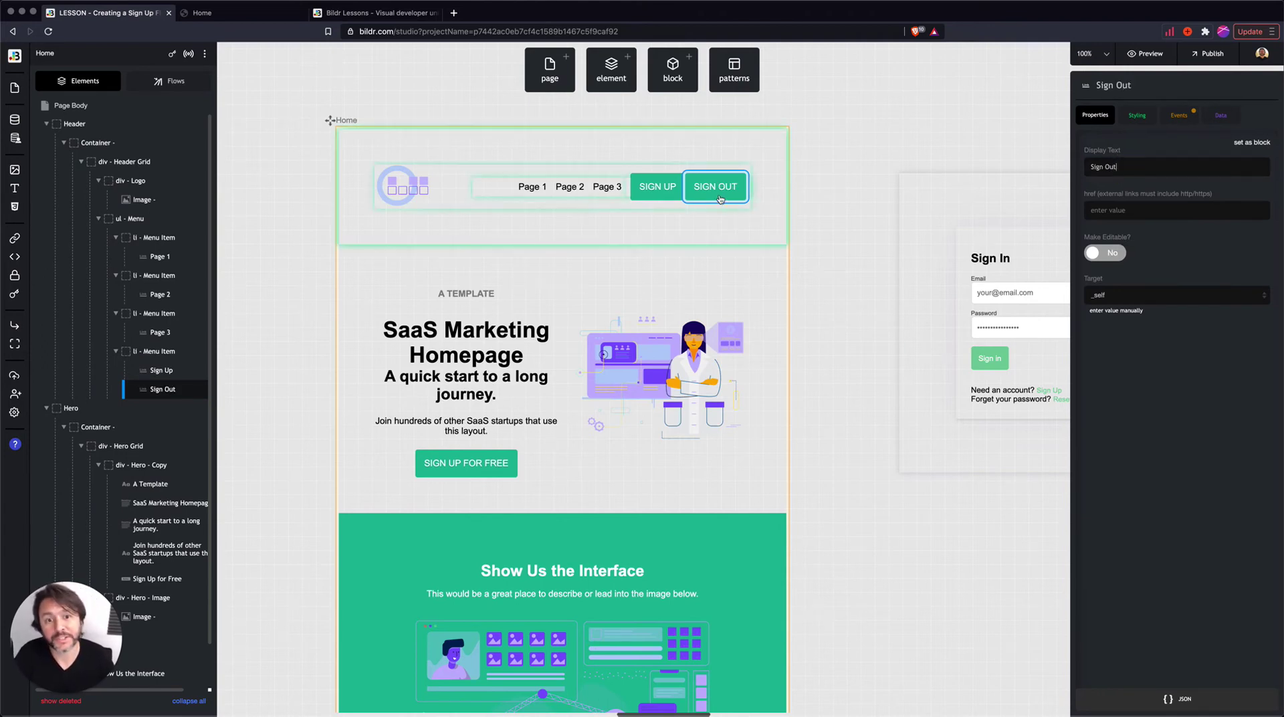
- Set the Sign Out button's click event to run the Sign Out flow
left_click(1178, 115)
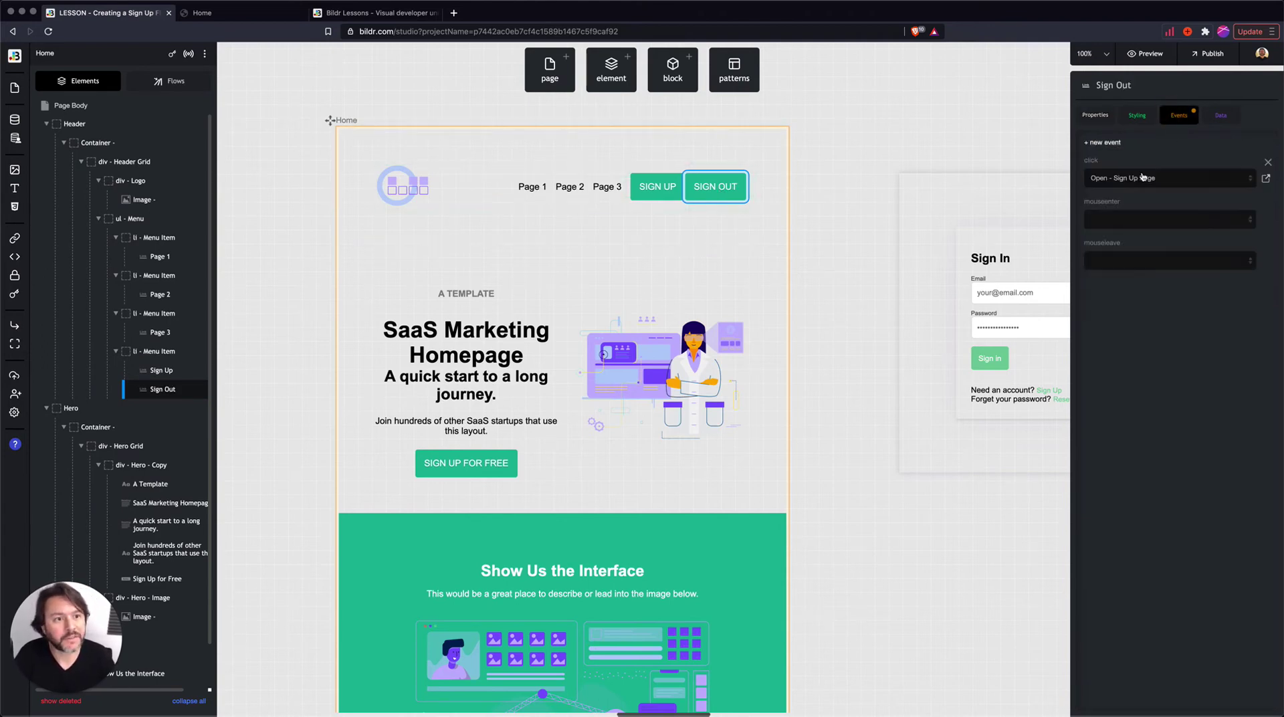
left_click(1161, 179)
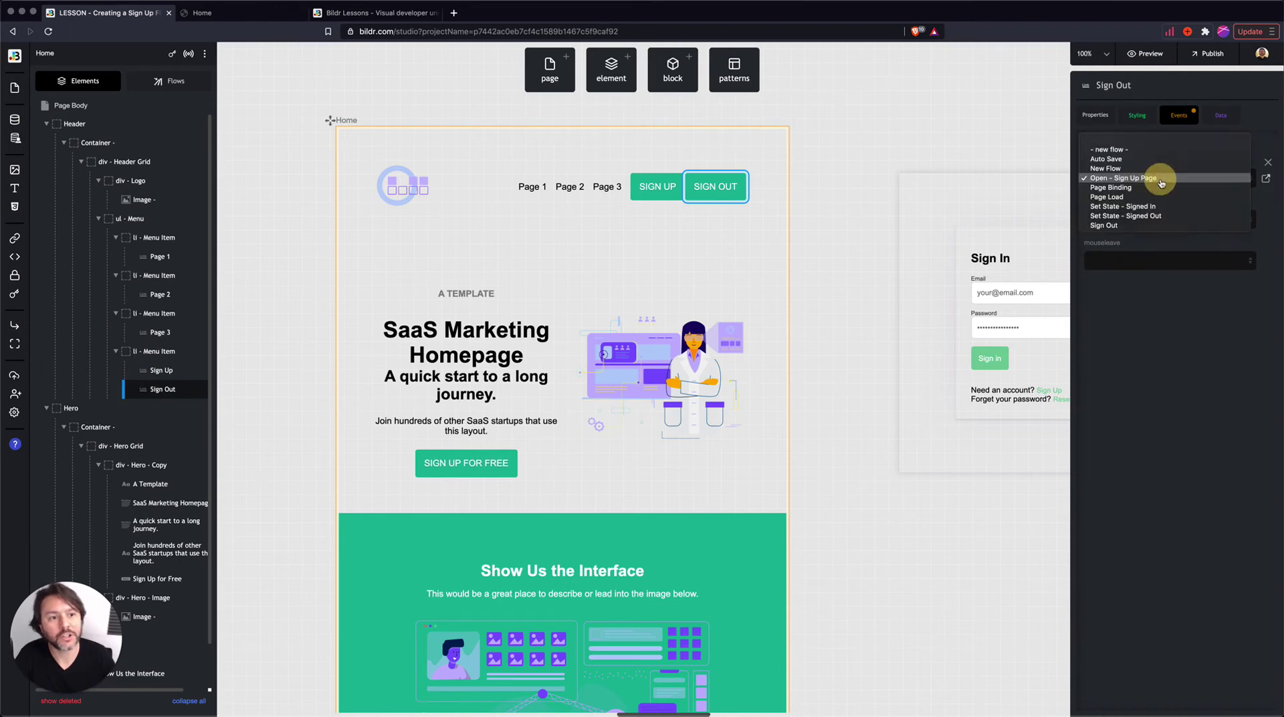
left_click(1118, 227)
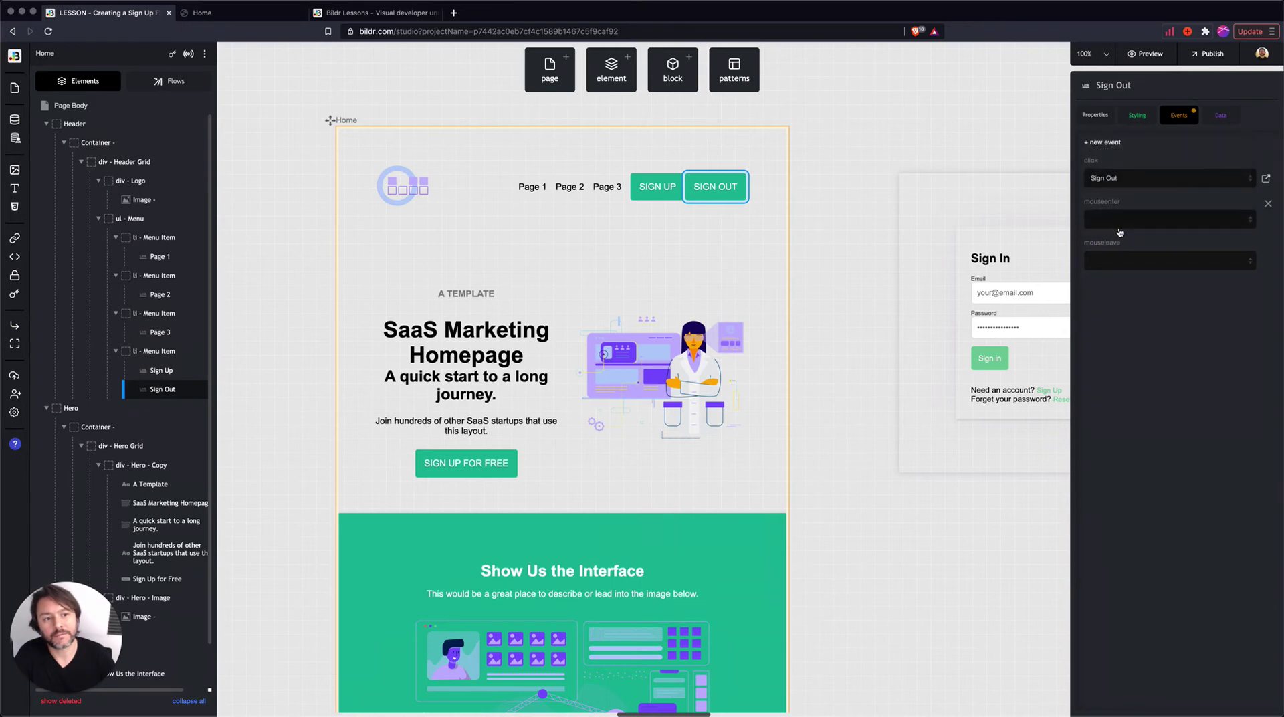
mouse_move(169, 398)
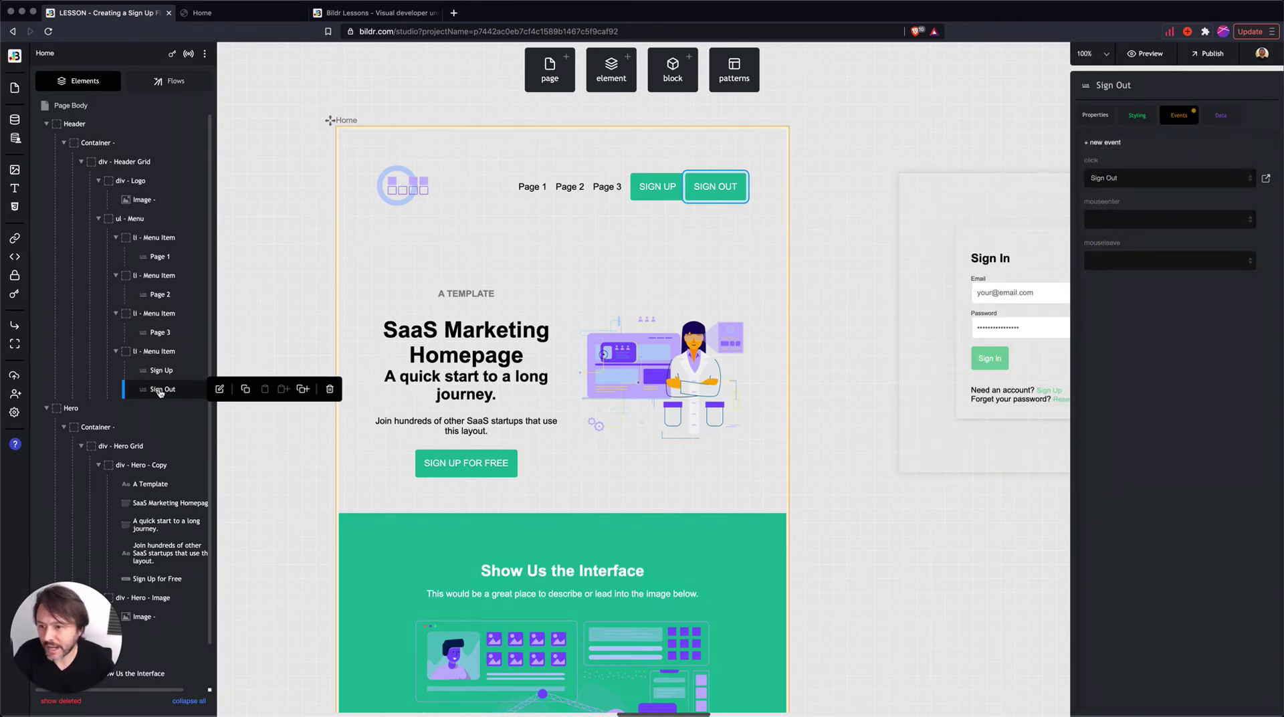
left_click(170, 80)
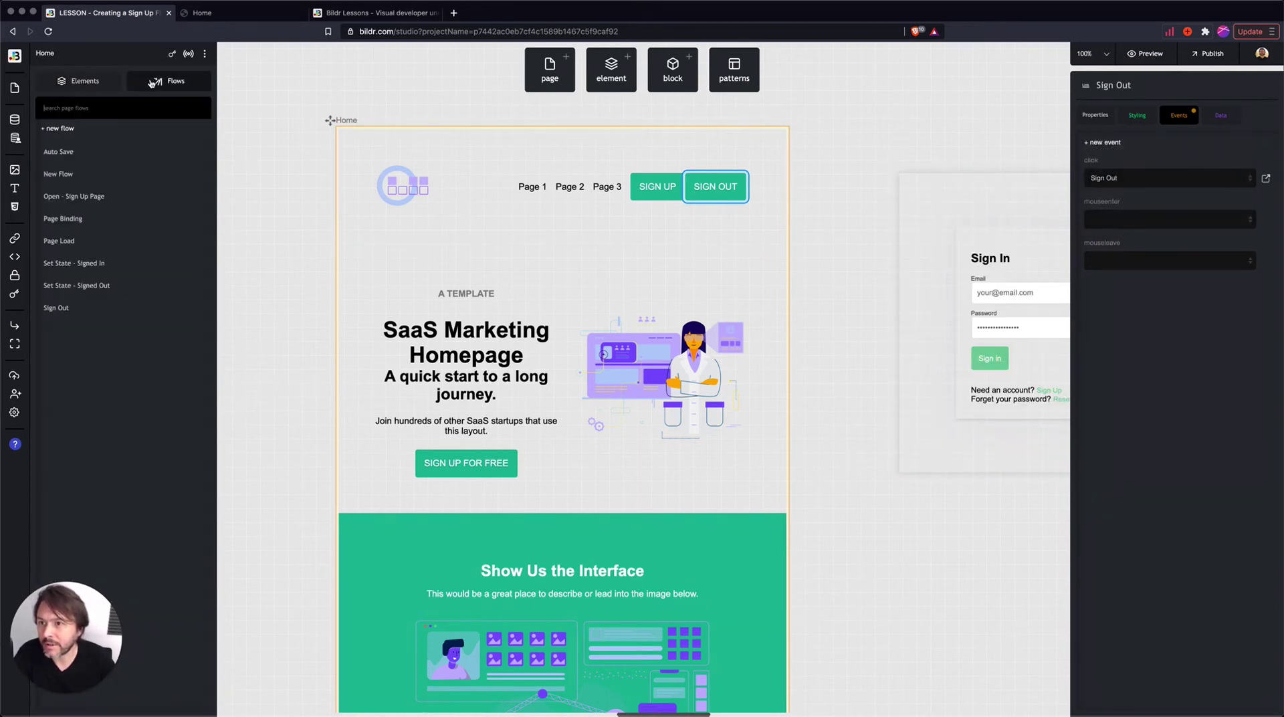
- In the Sign Out flow, set User - sign out's On Success action to Set State - Signed Out
left_click(63, 307)
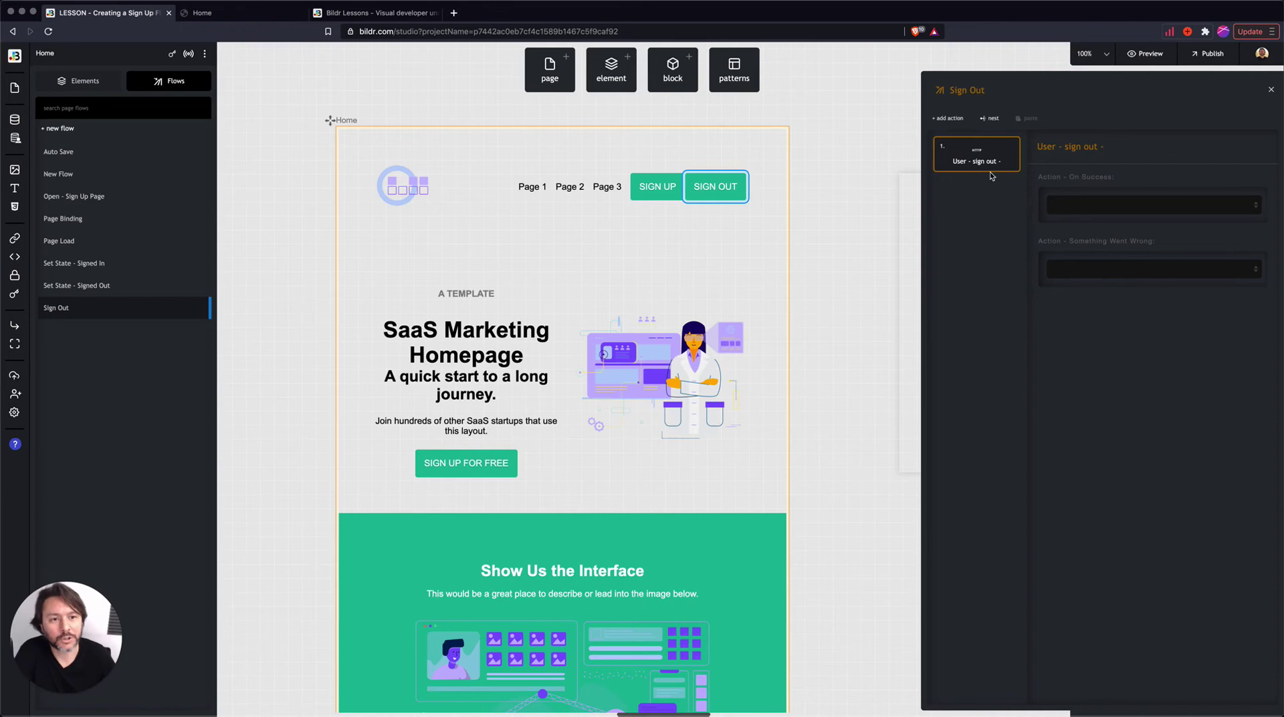
left_click(1088, 206)
left_click(1124, 271)
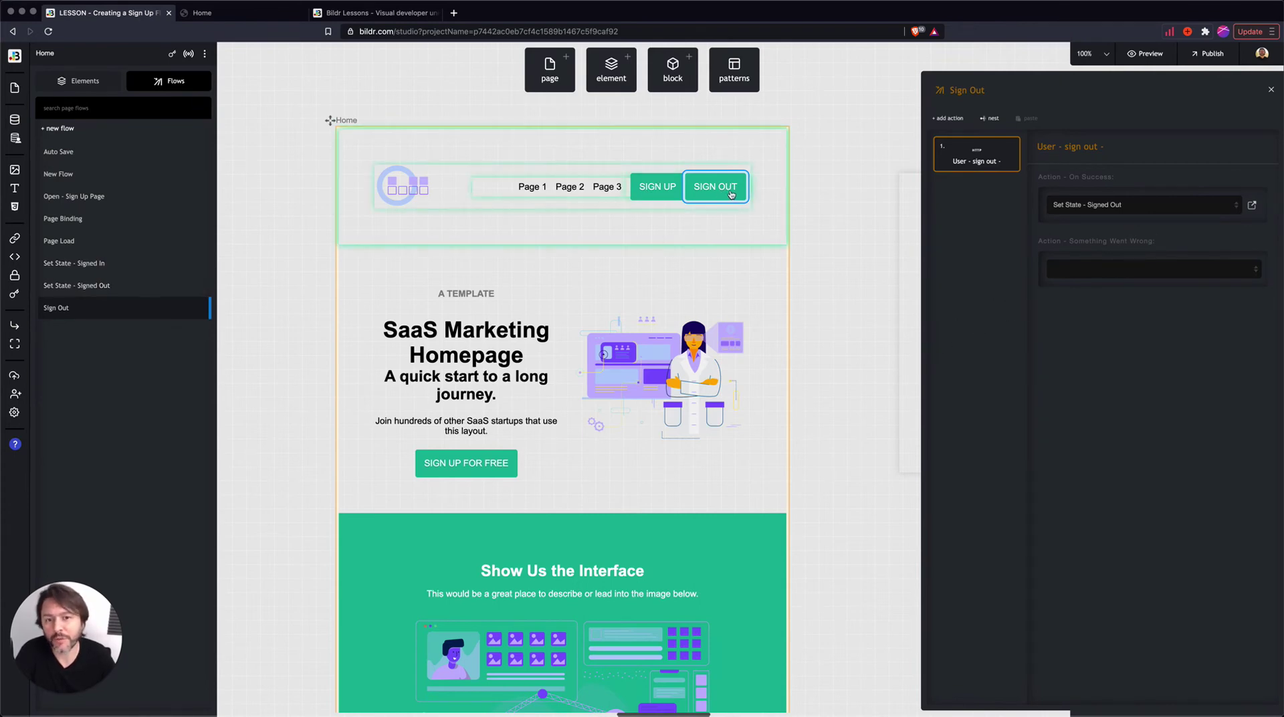
- Add an Element - hide - completely action targeting Sign Out to Set State - Signed Out
left_click(176, 287)
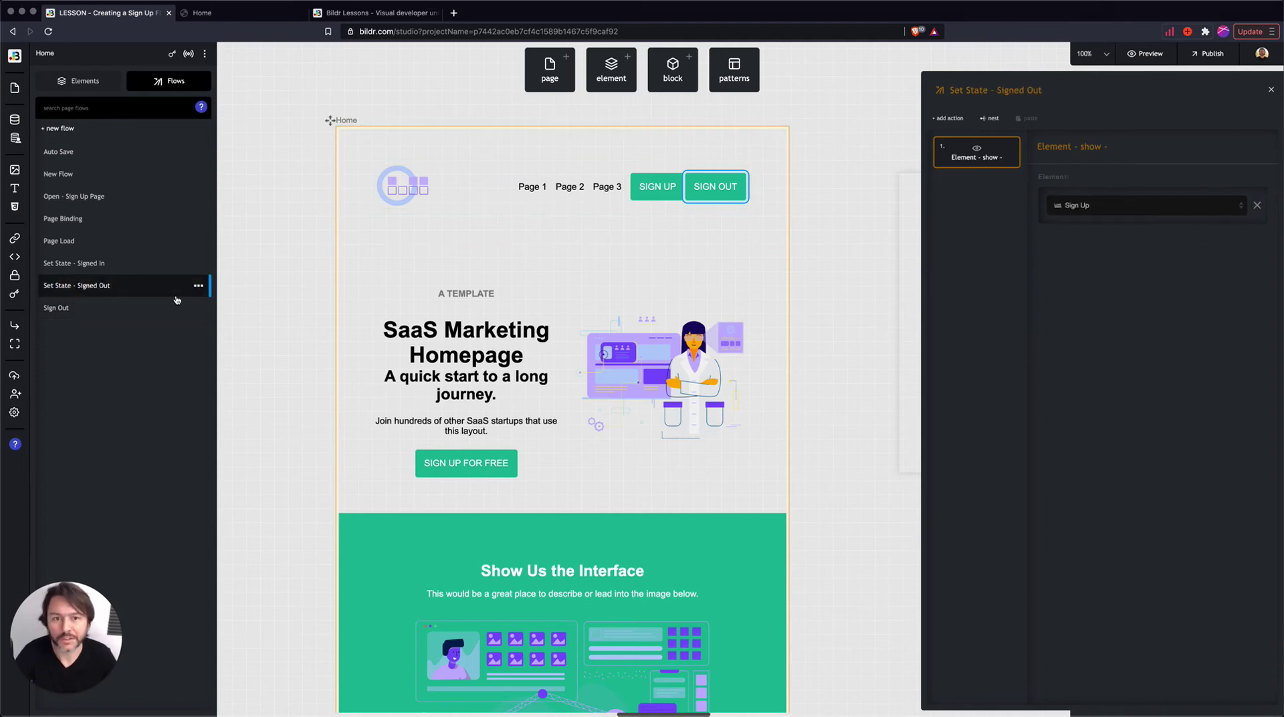
left_click(949, 119)
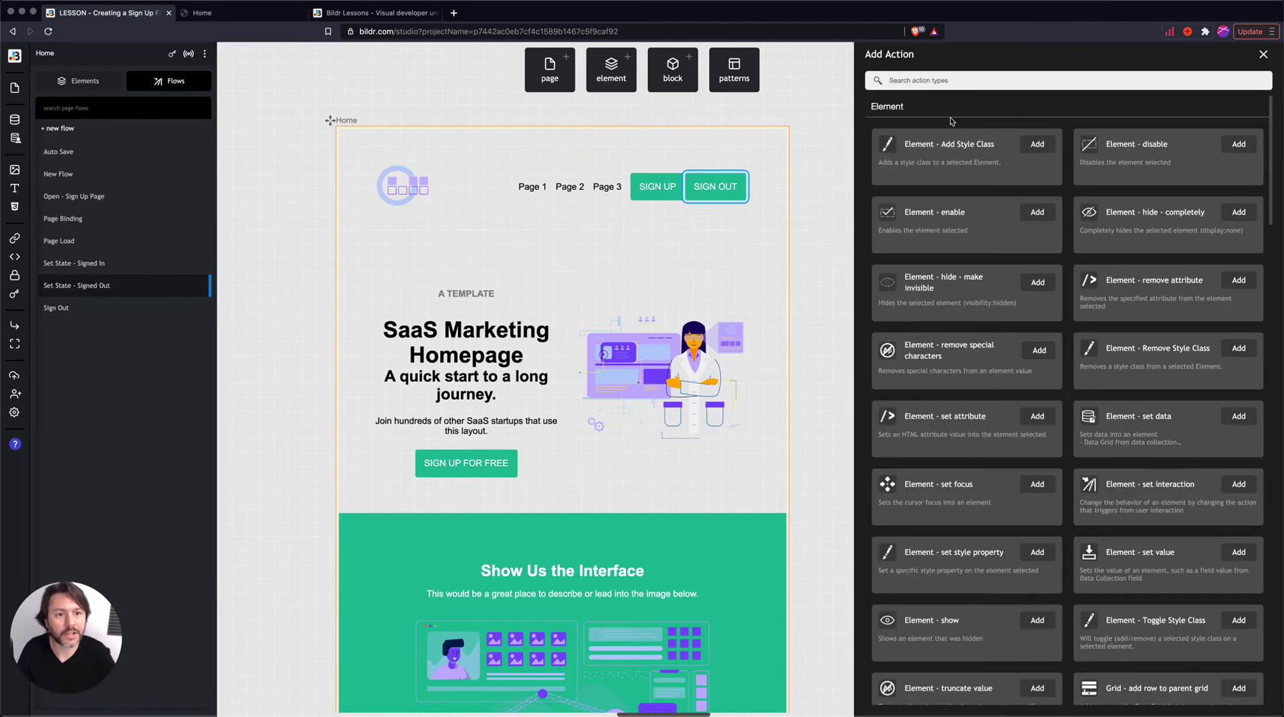
type("hide")
left_click(1040, 144)
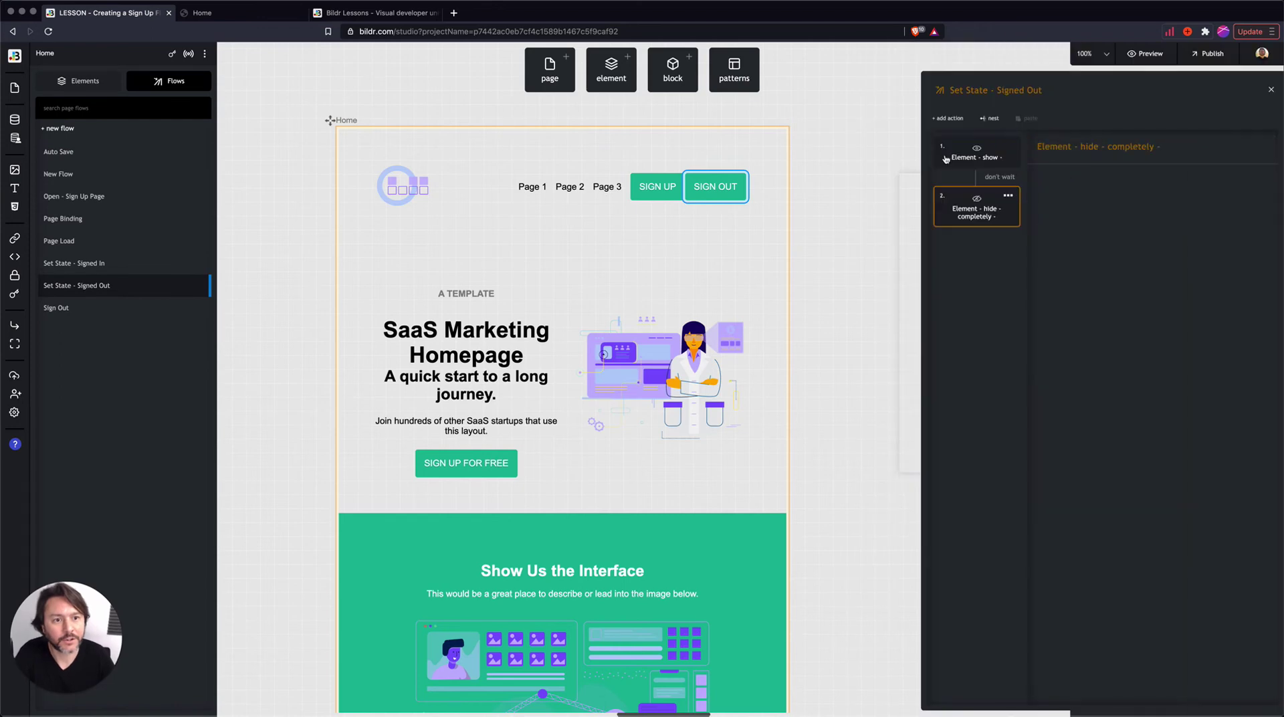
left_click(1156, 206)
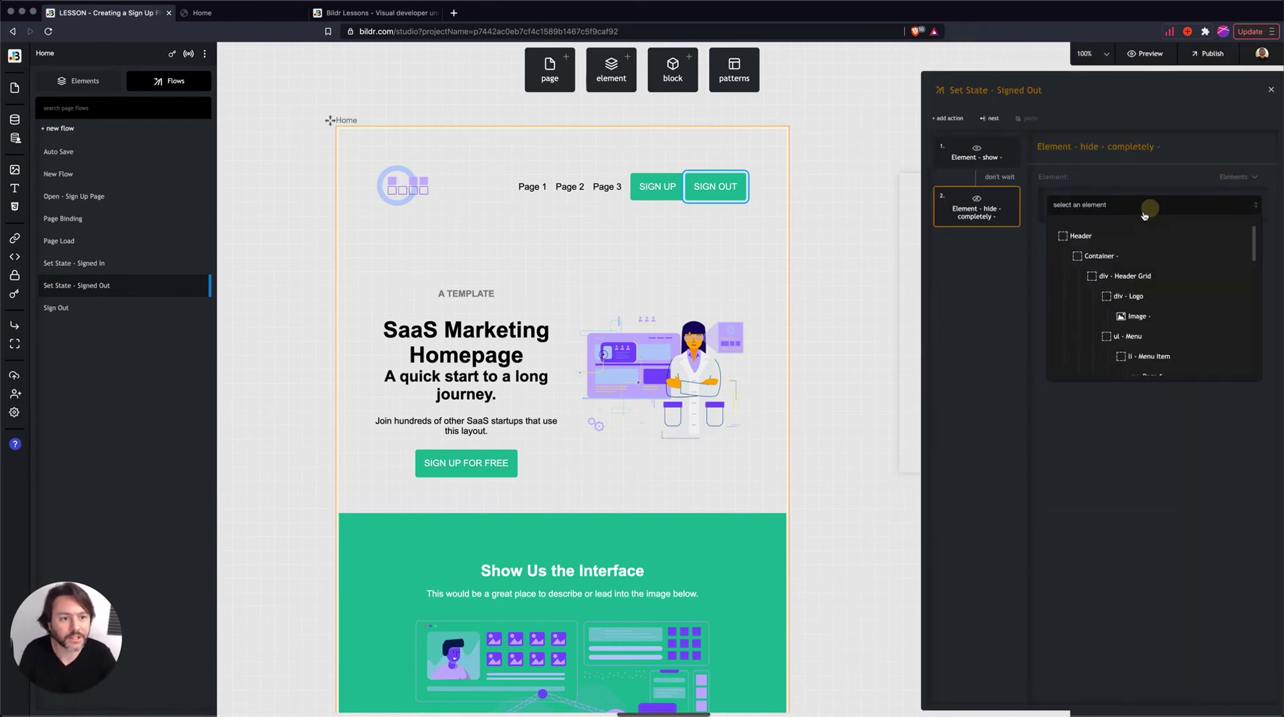
scroll(1161, 315, "down", 5)
scroll(1162, 314, "down", 2)
left_click(1155, 308)
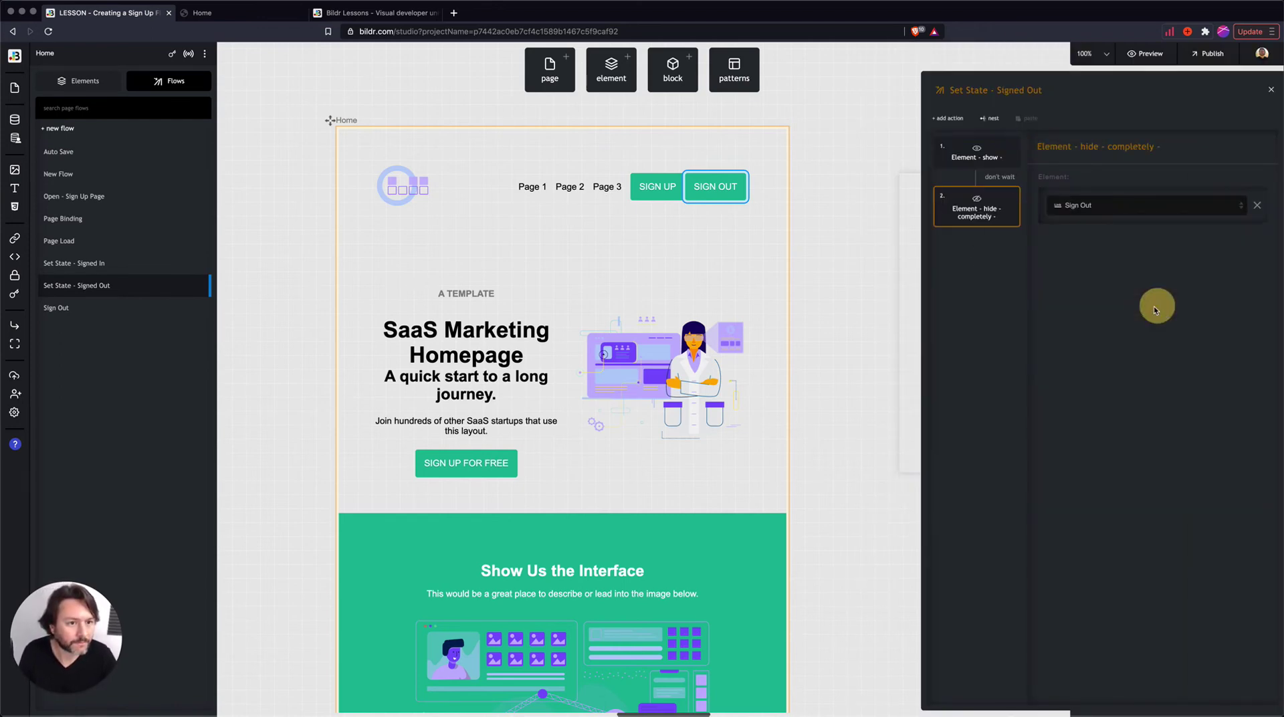
- Rename the flow's steps to 'show - sign up' and 'hide - completely - sign out'
left_click(977, 160)
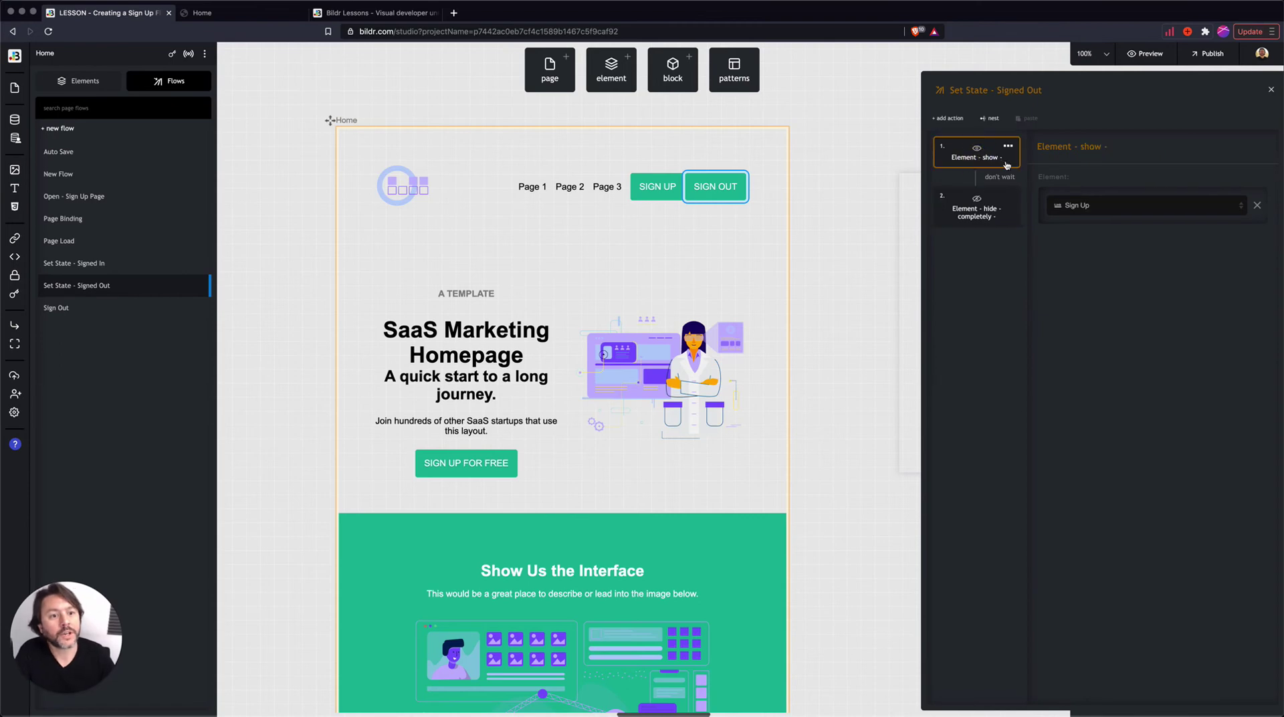
left_click(1129, 153)
type("sign up")
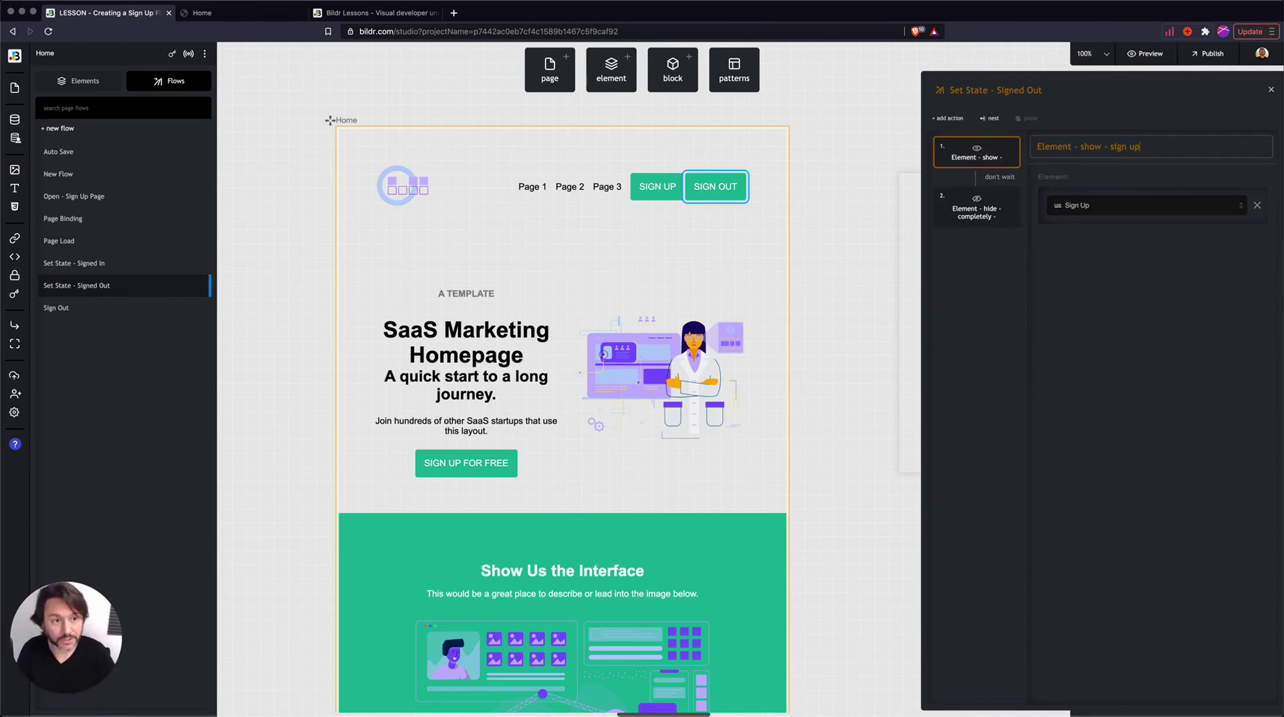
left_click(963, 214)
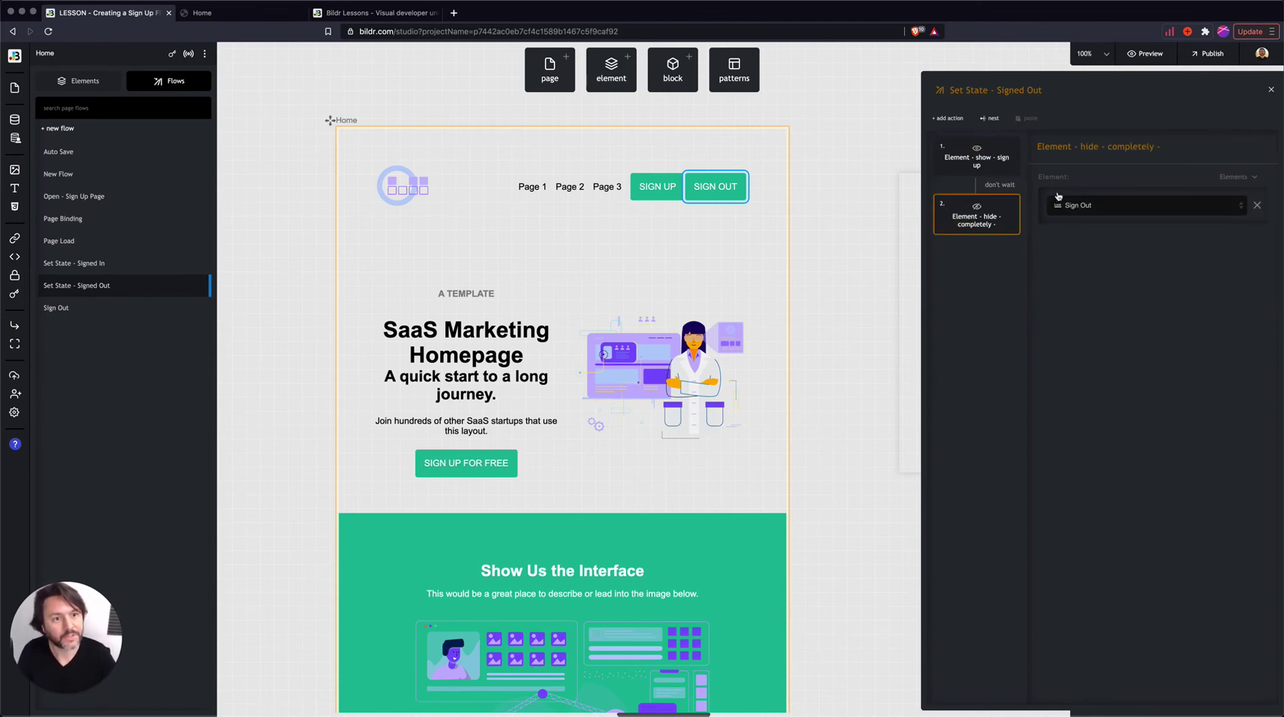
left_click(1194, 146)
type("sign ou")
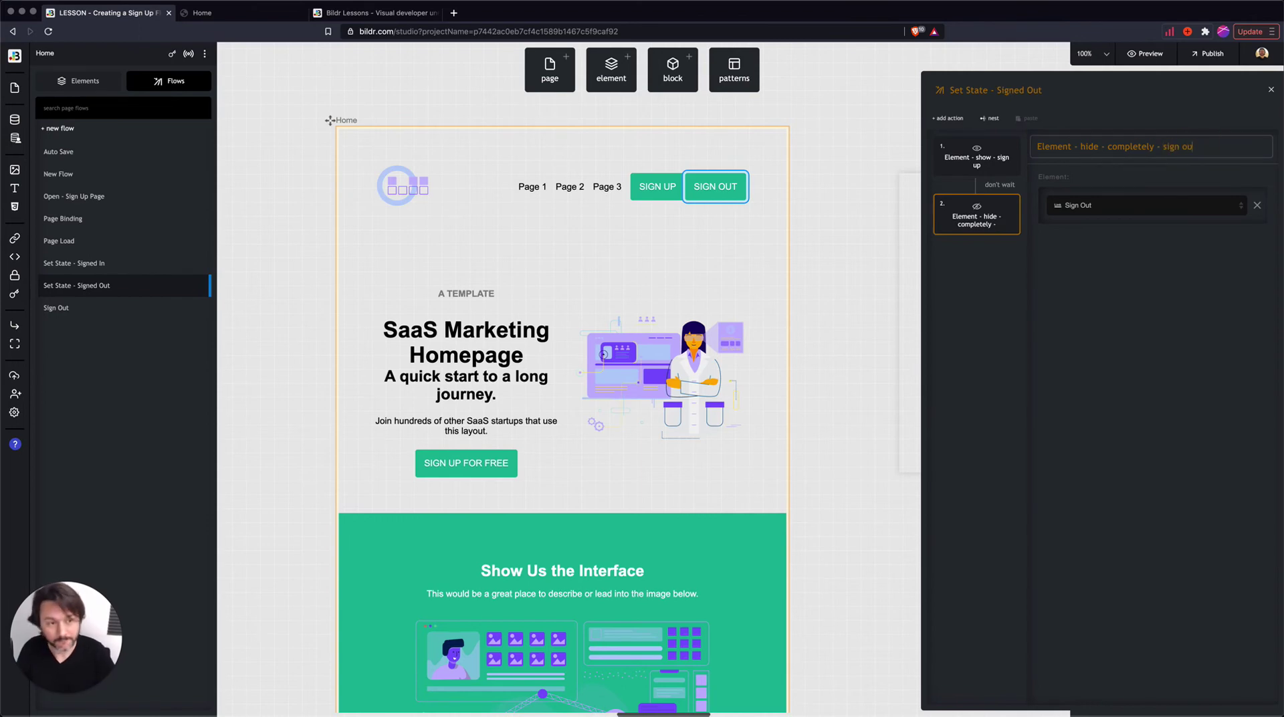
type("t")
left_click(1094, 359)
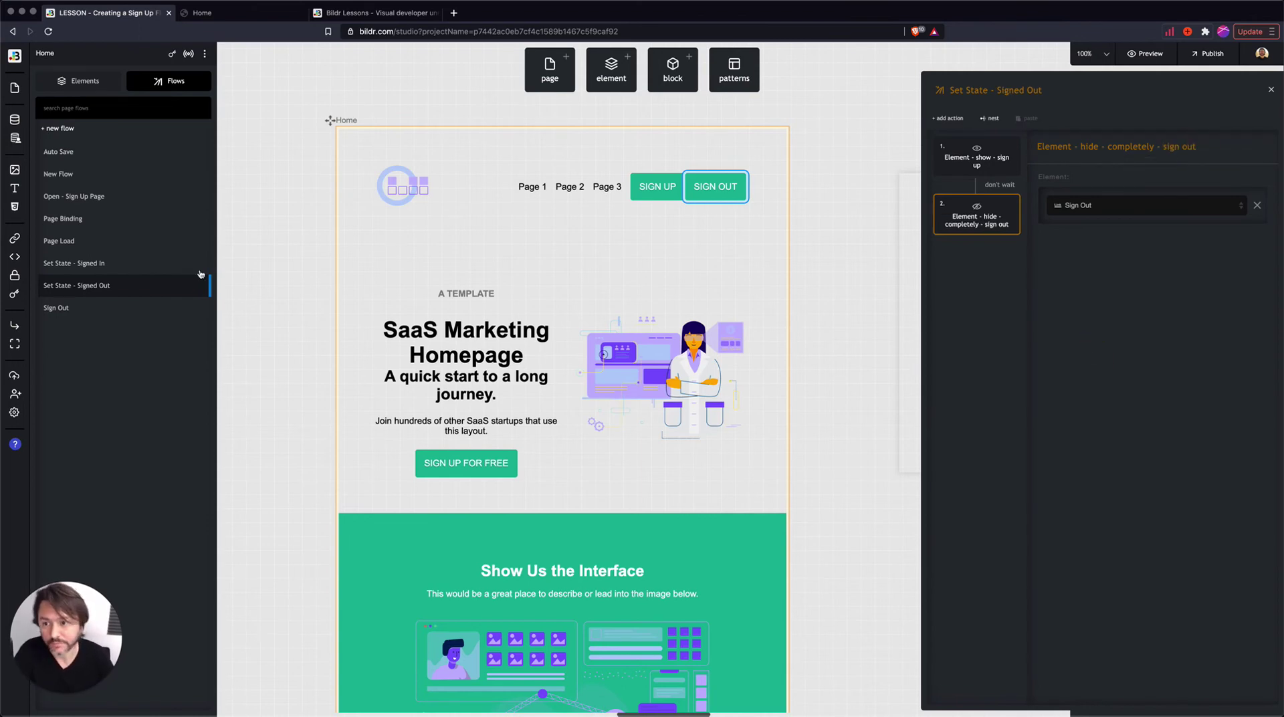
left_click(94, 263)
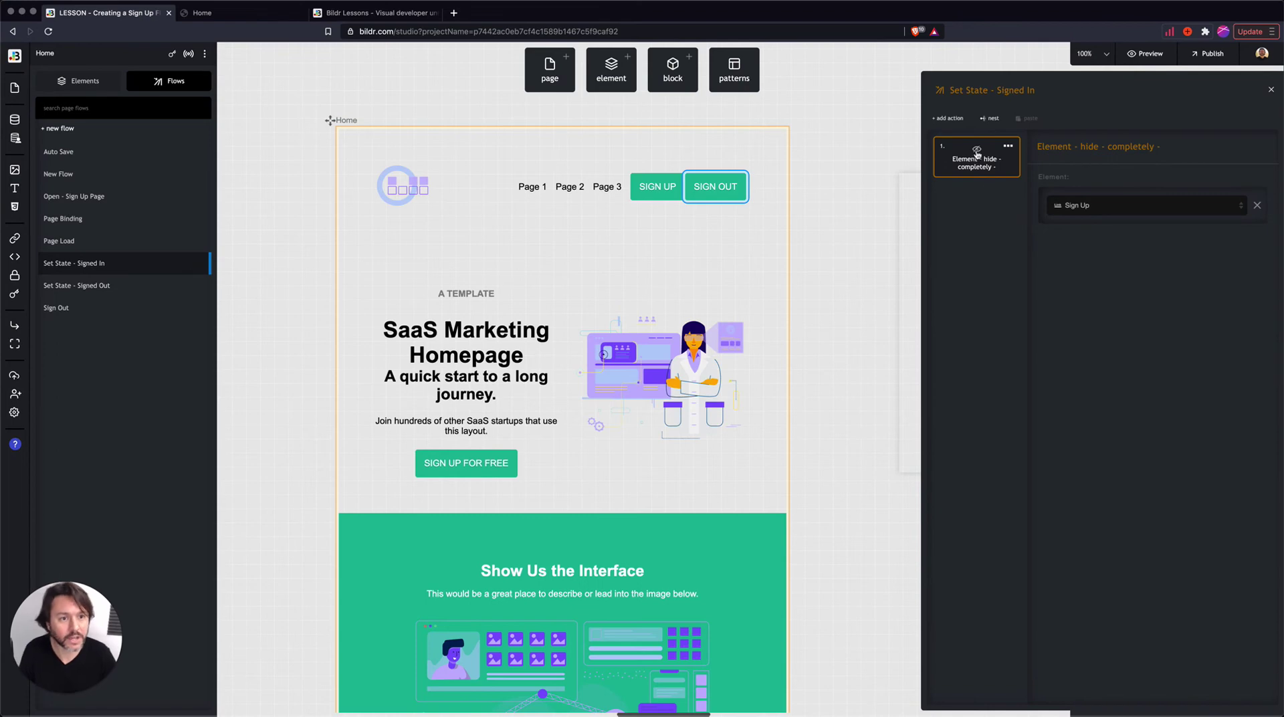
- Add an Element - show action targeting Sign Out to the Set State - Signed In flow
left_click(947, 117)
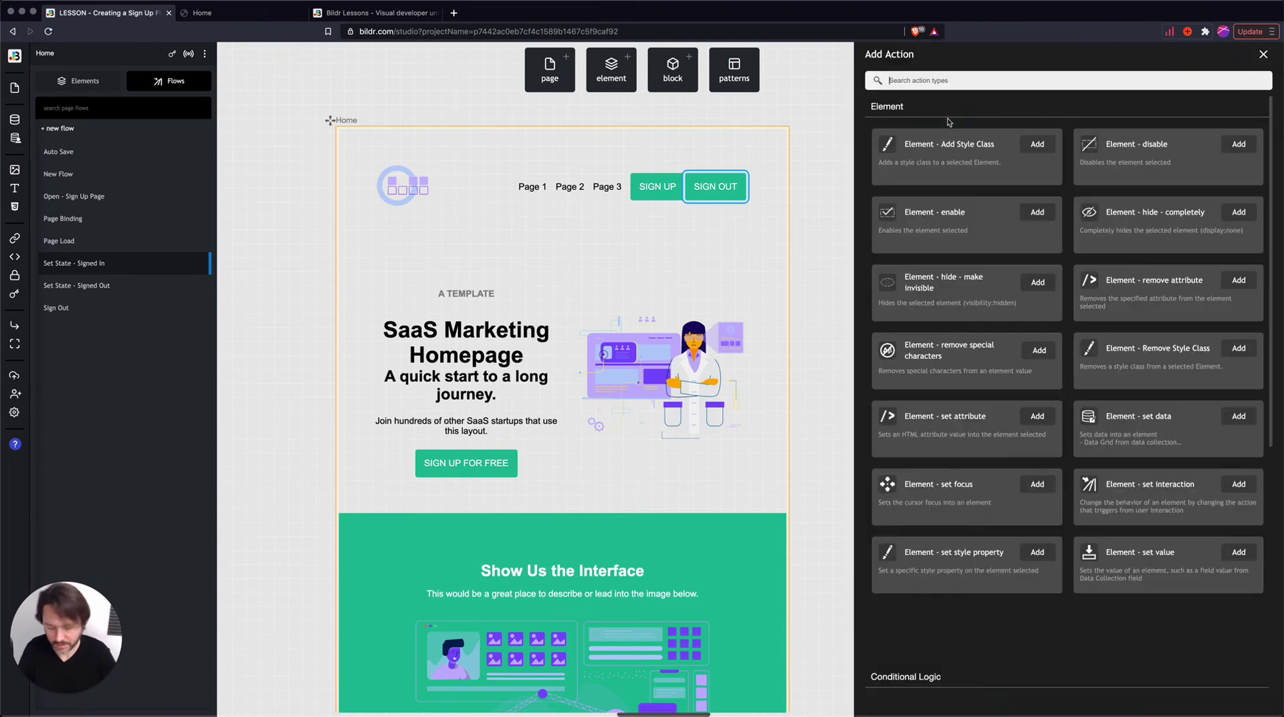
type("show")
left_click(1039, 144)
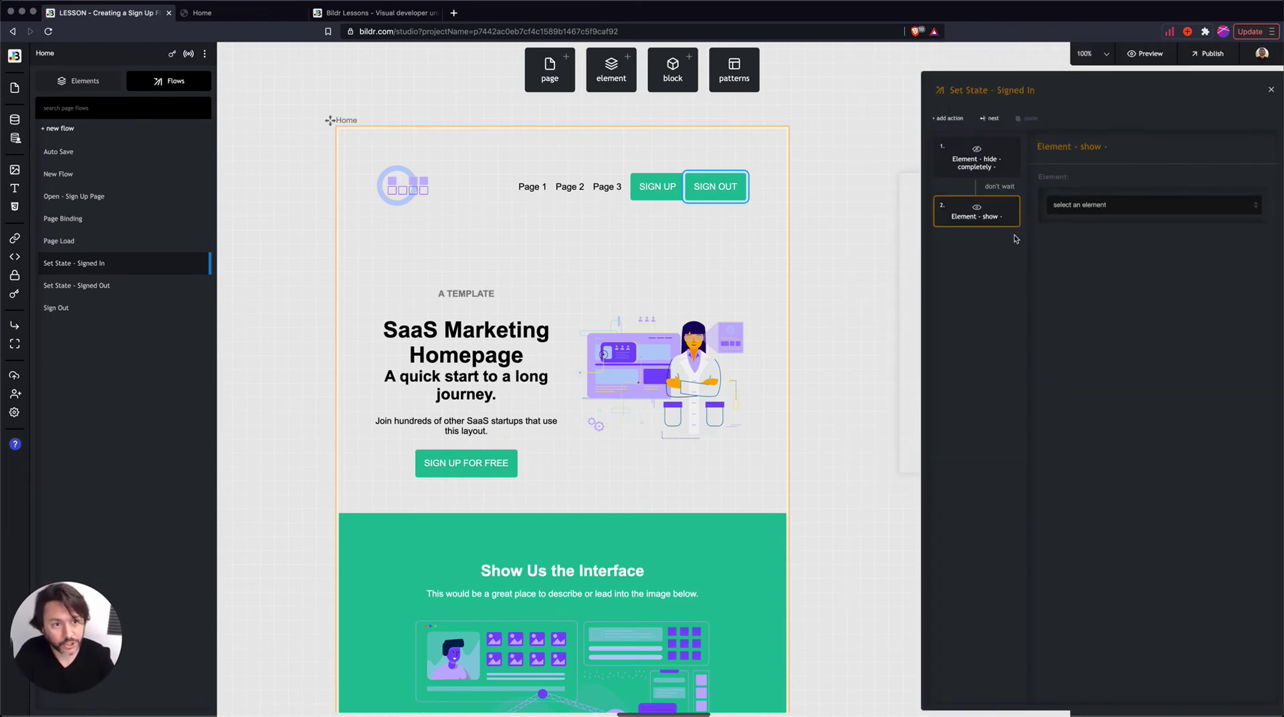
left_click(1107, 206)
scroll(1151, 285, "down", 4)
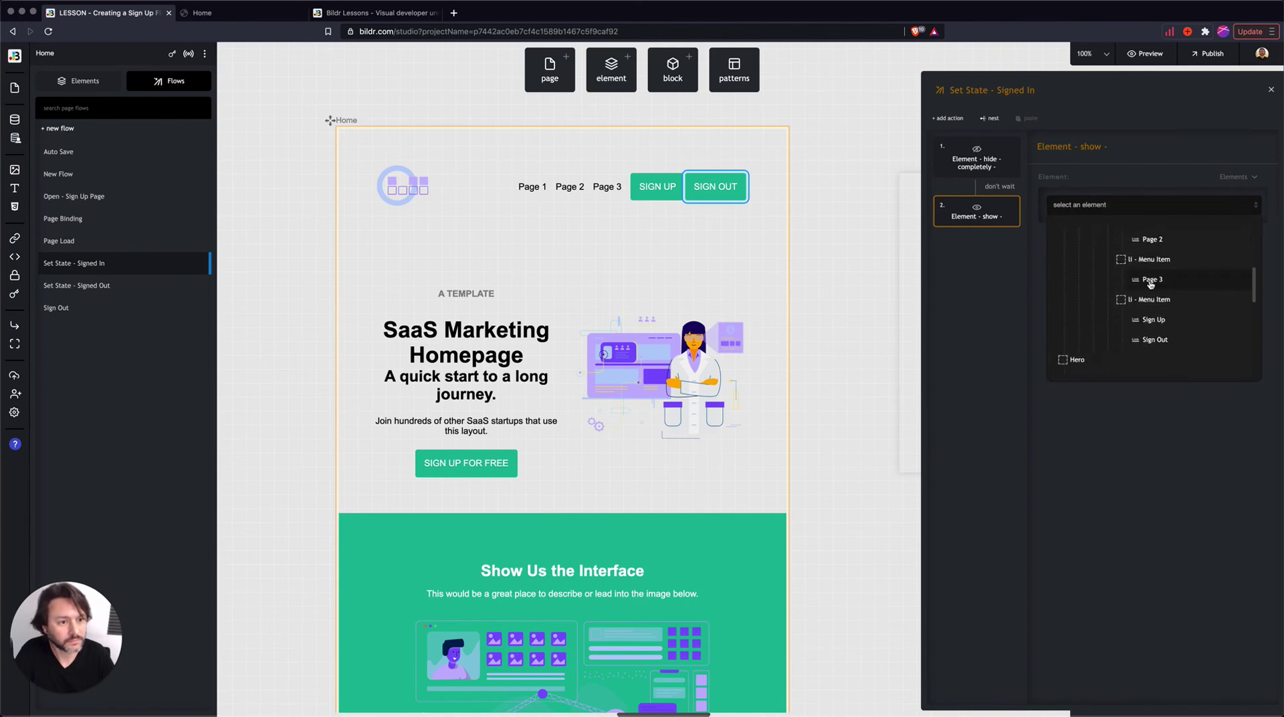
left_click(1159, 336)
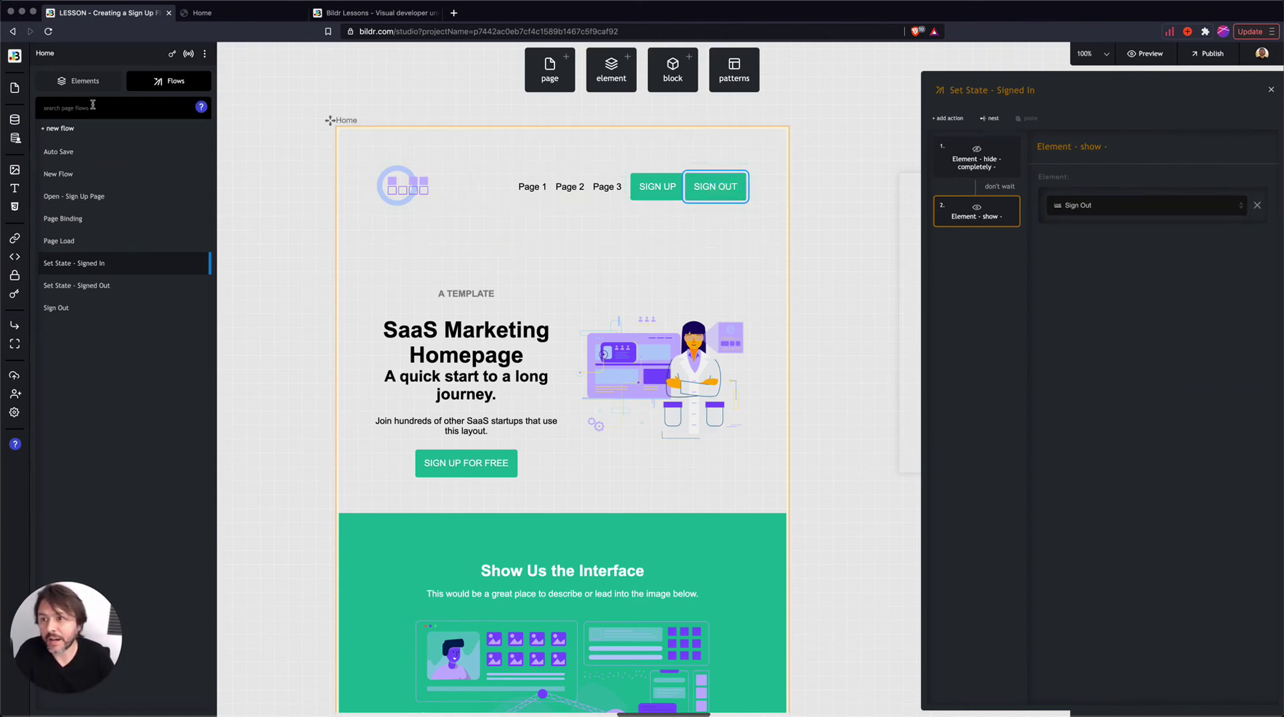
left_click(1268, 89)
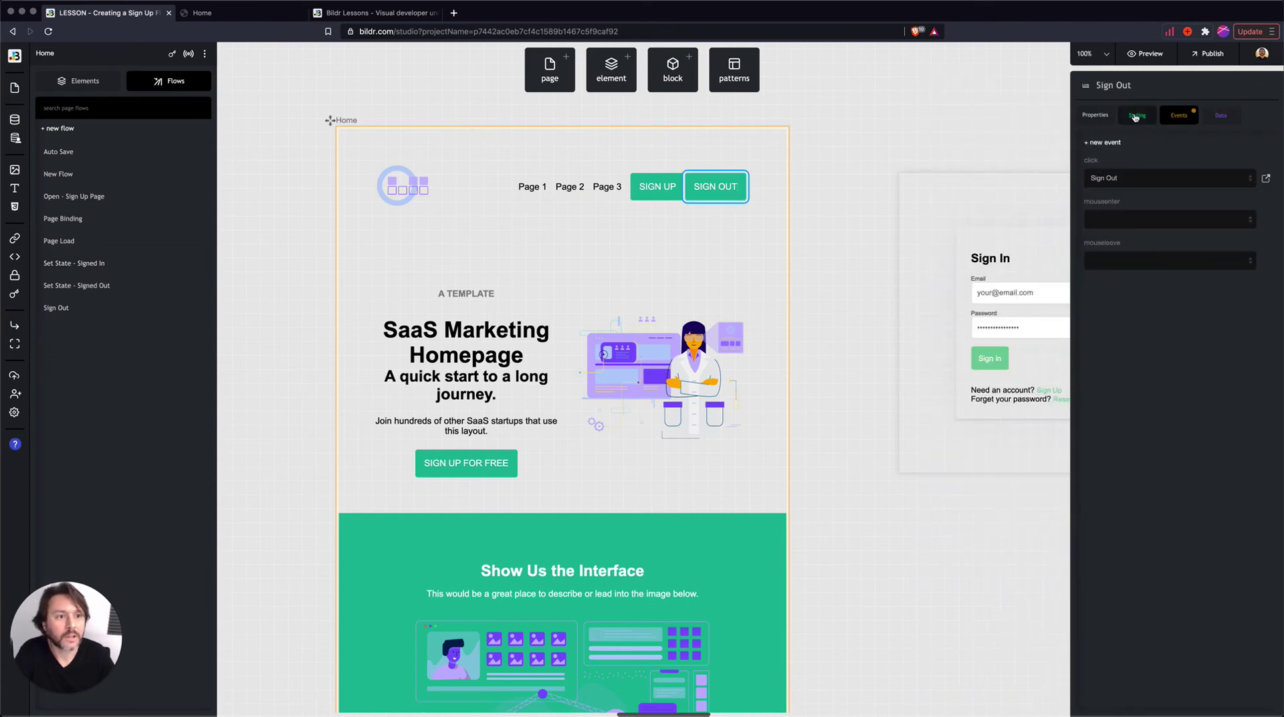
- Add a display property to Sign Out's inline style so the button is hidden by default
left_click(1137, 115)
left_click(1146, 264)
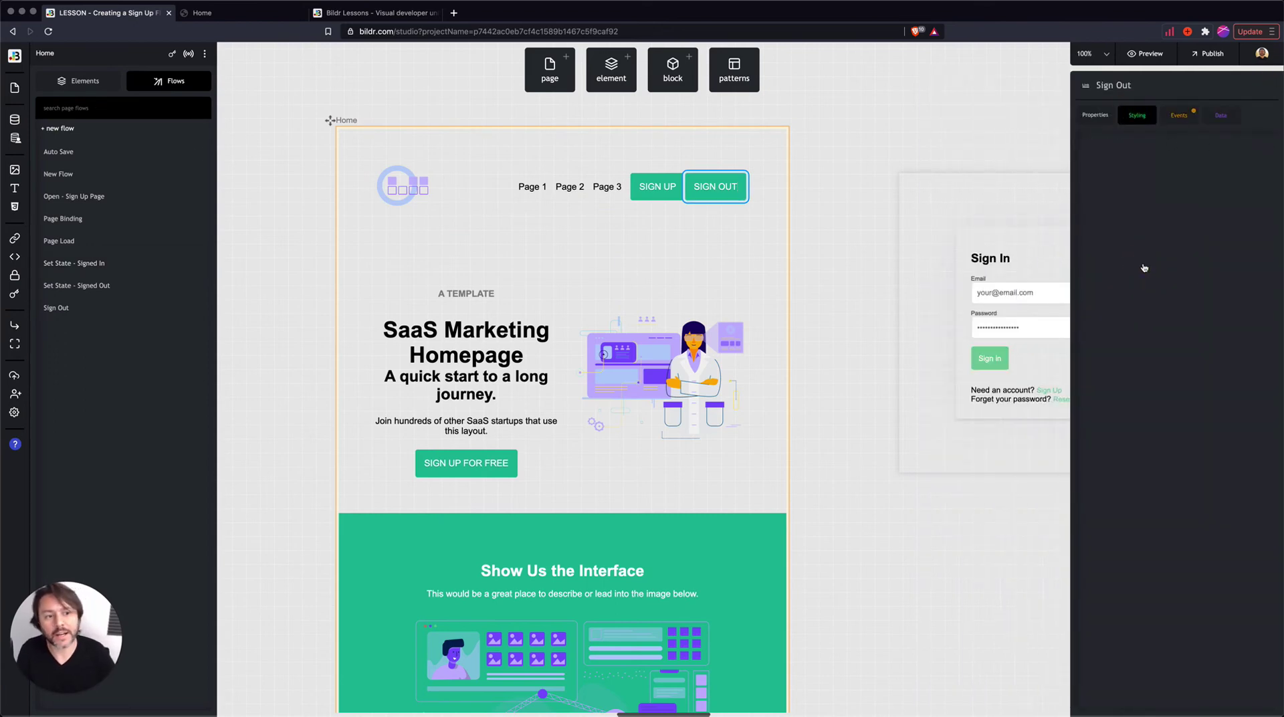
left_click(1233, 169)
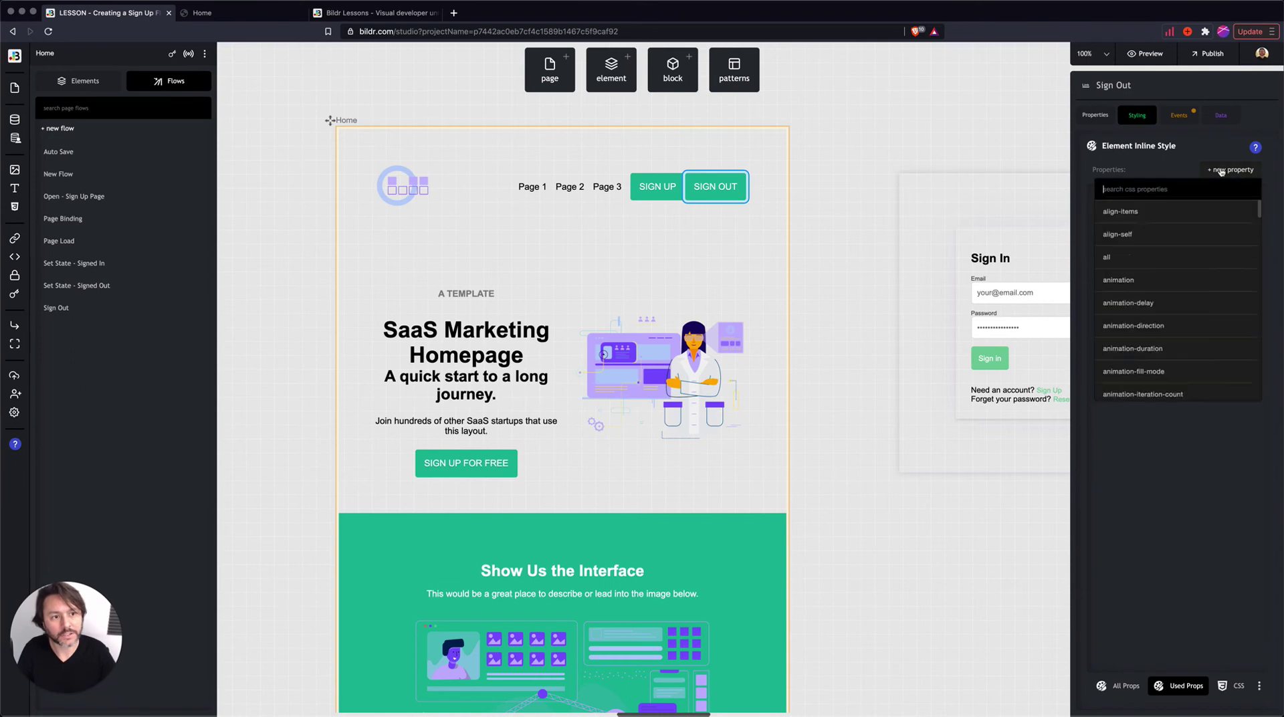
type("displ")
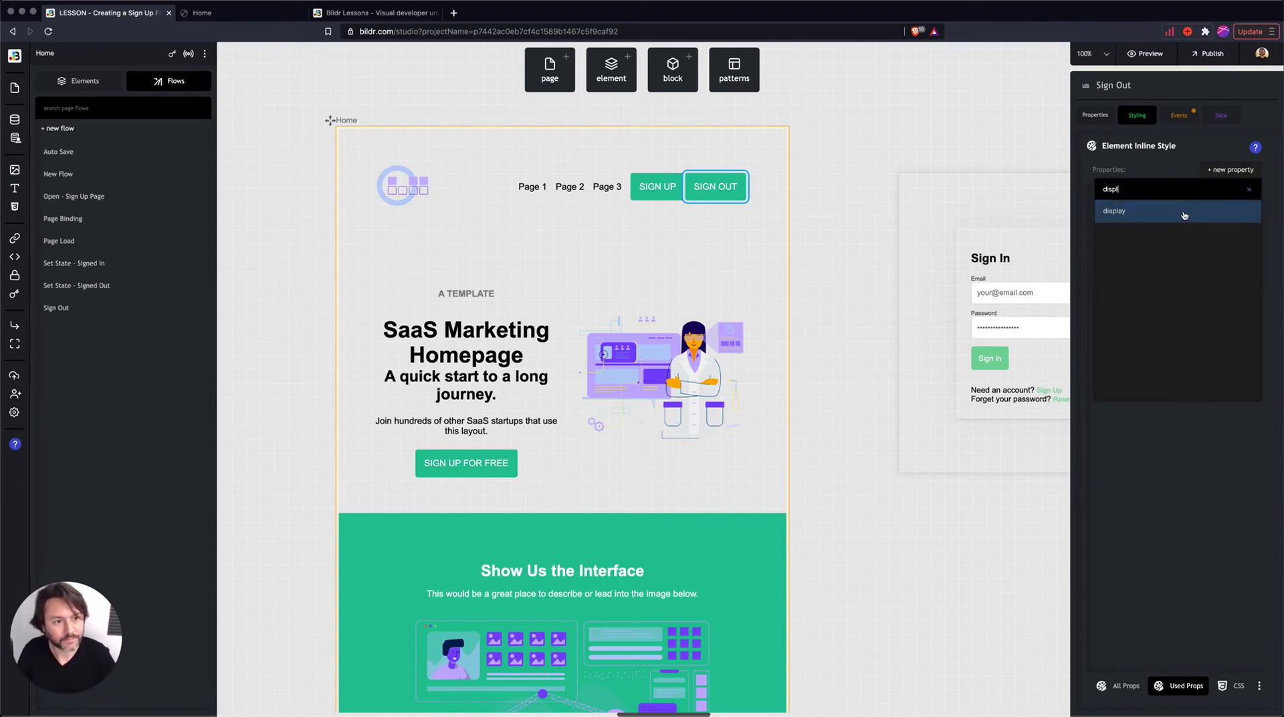
left_click(1181, 212)
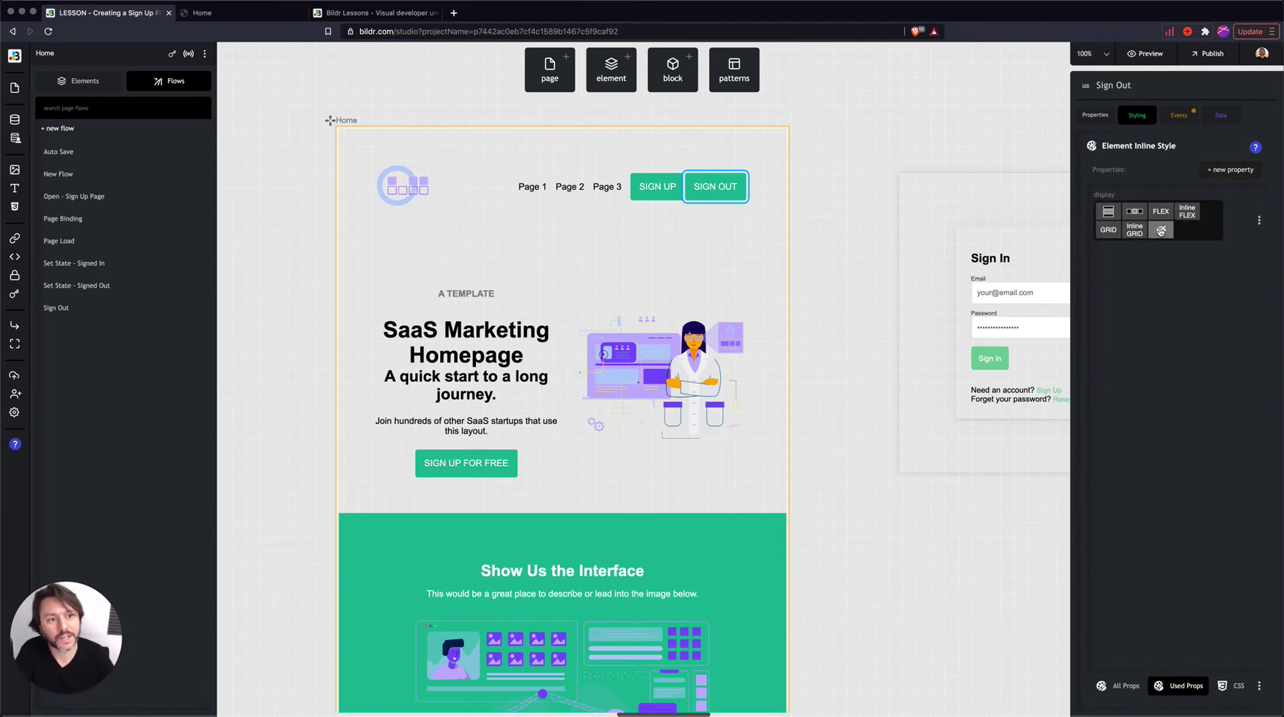
left_click(1161, 230)
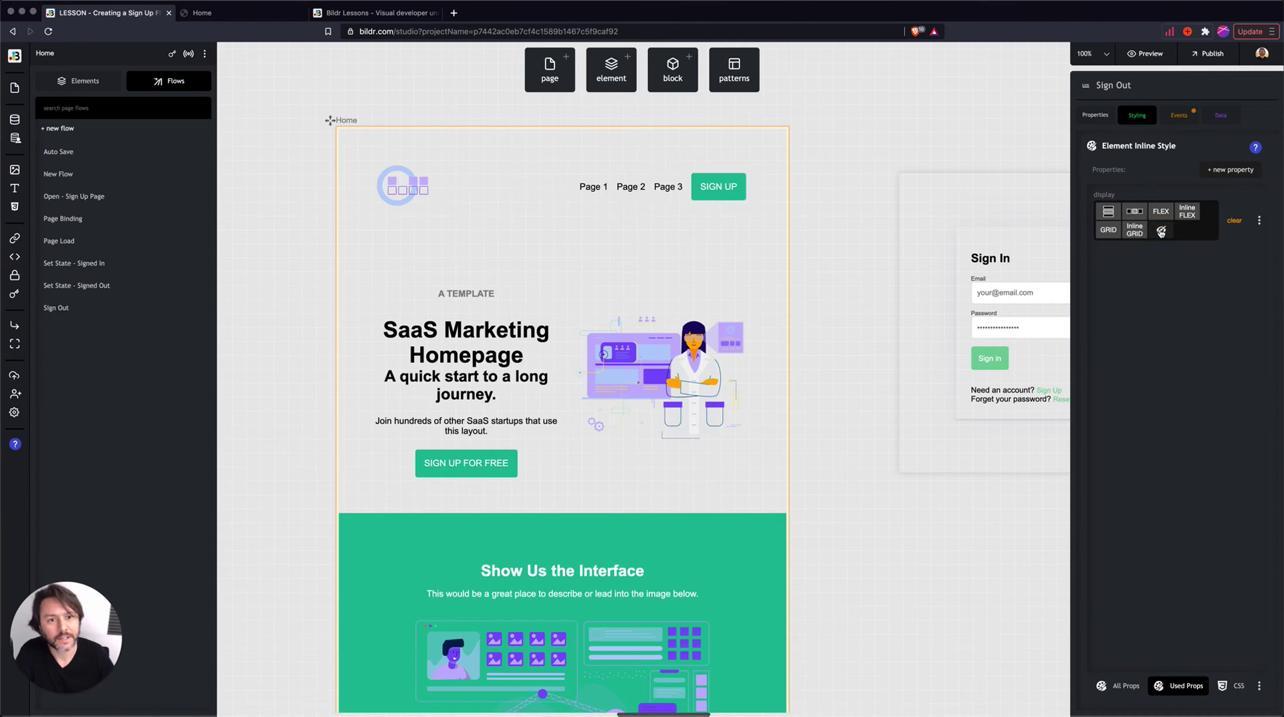
left_click(1127, 687)
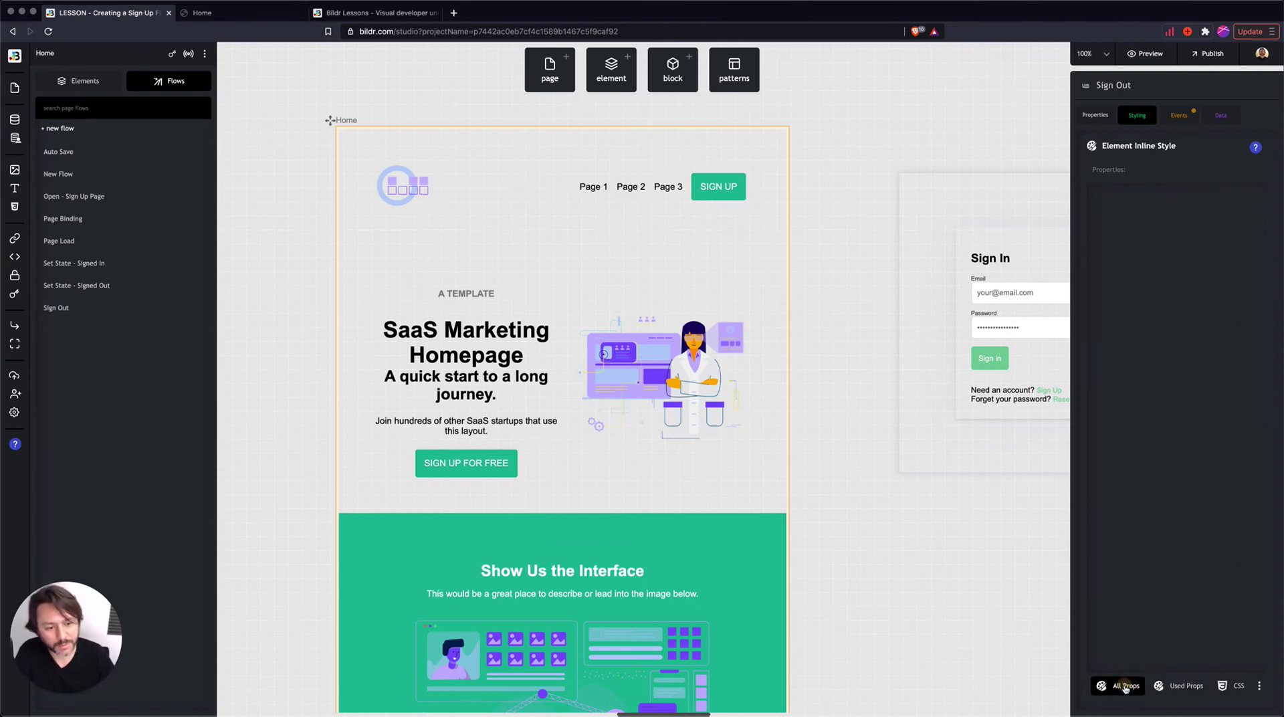
left_click(1169, 201)
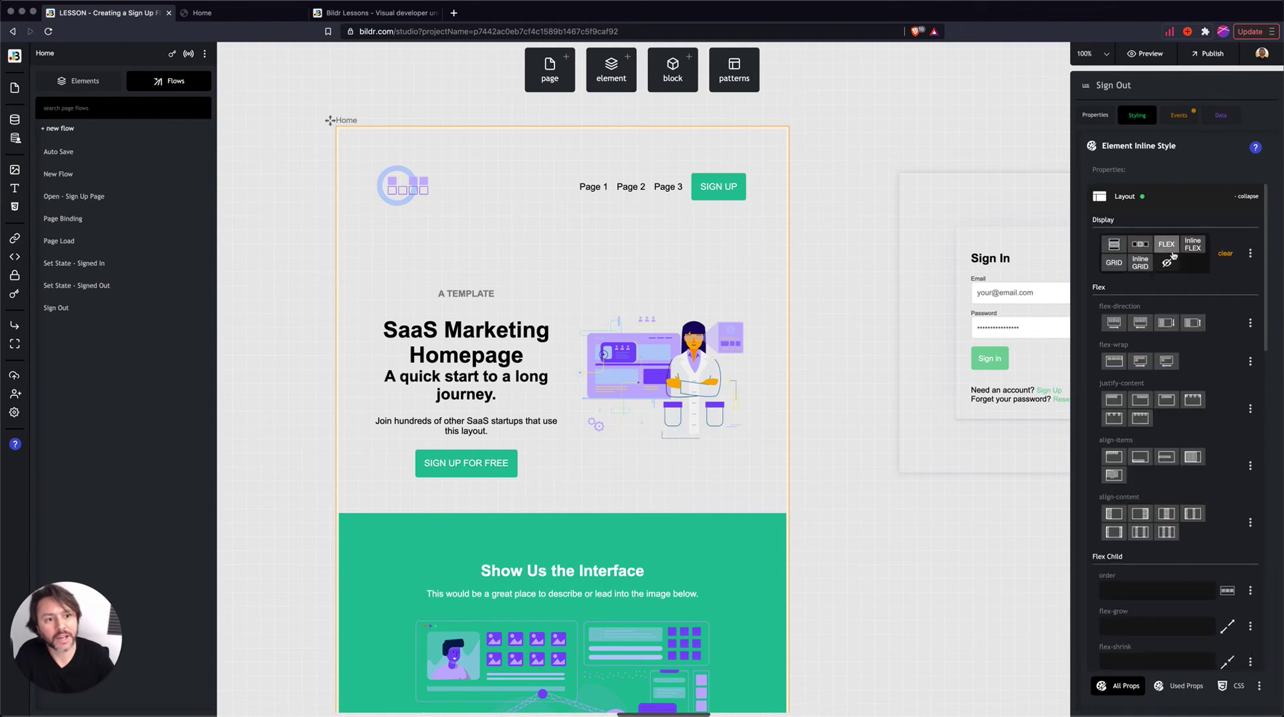
left_click(1165, 322)
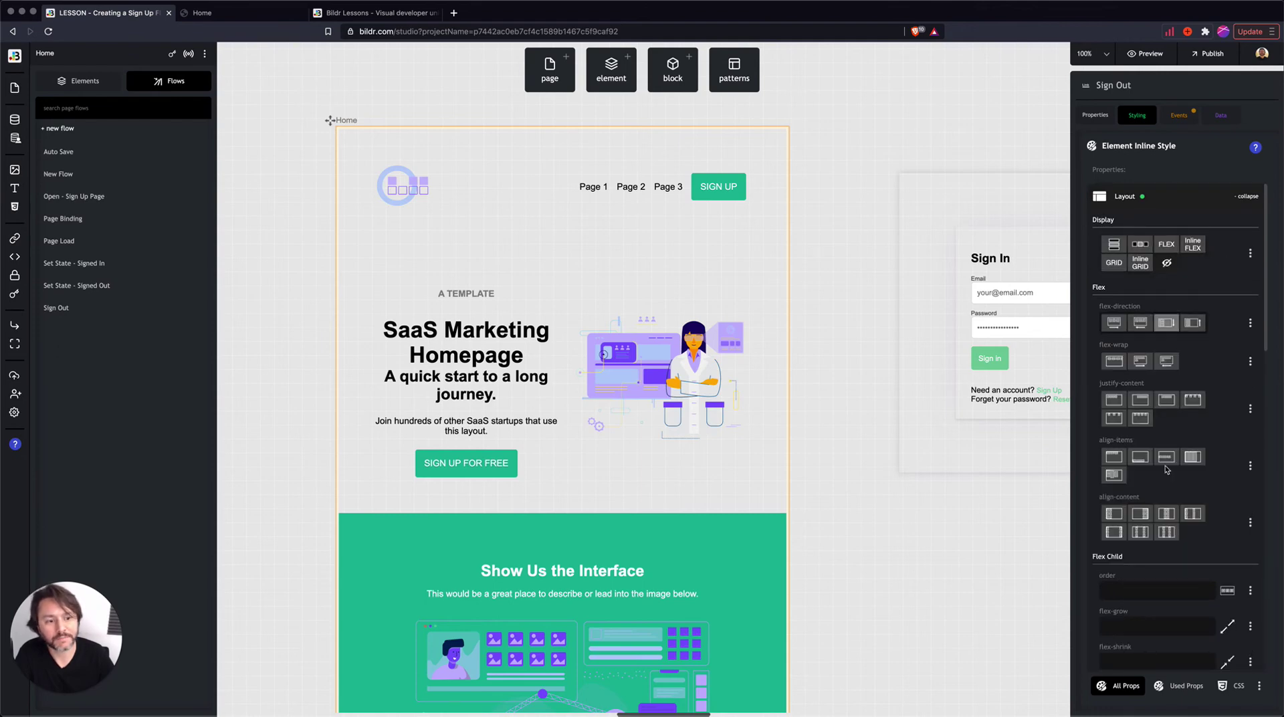
left_click(1181, 685)
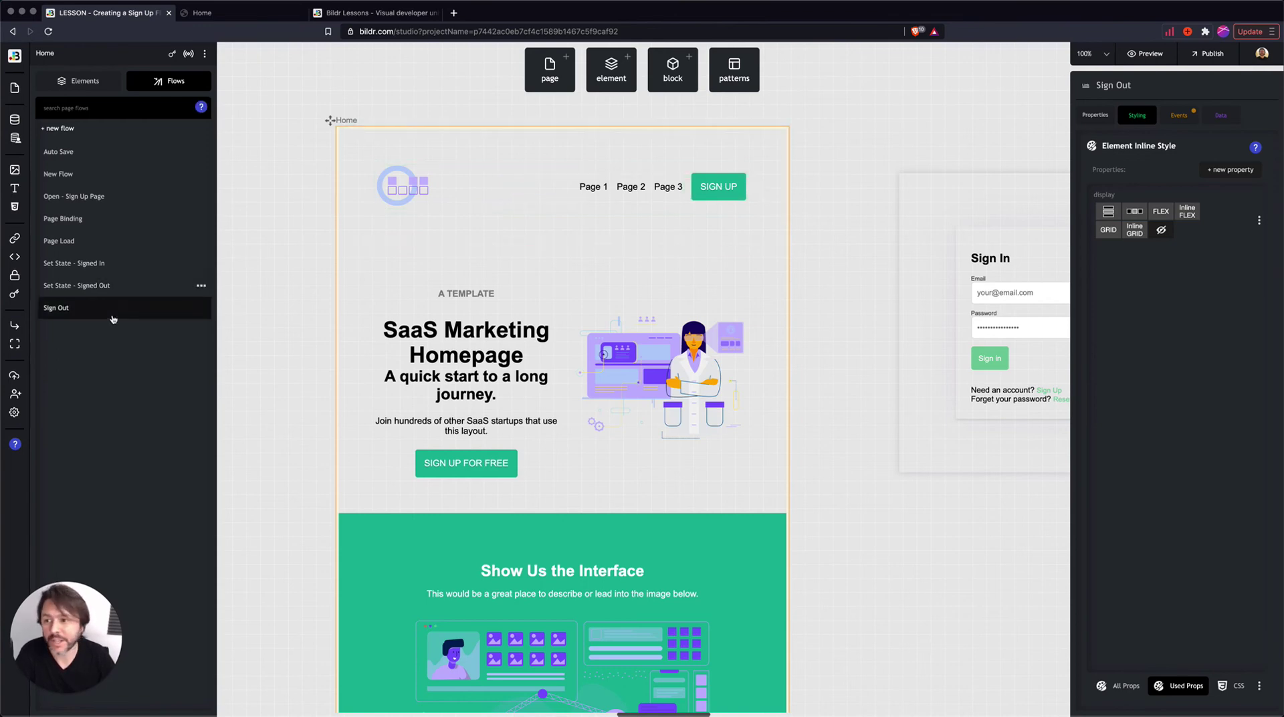
- Reselect Sign Out in the element tree and confirm its click still runs the Sign Out flow
left_click(77, 82)
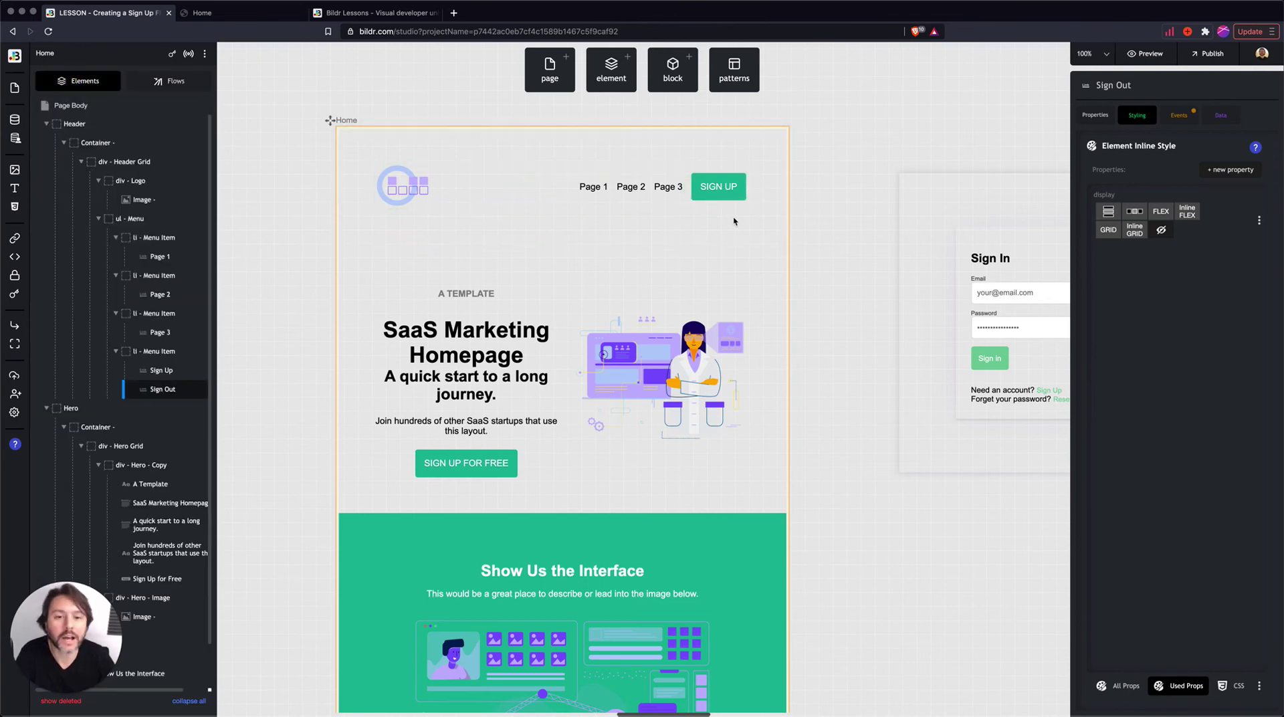
mouse_move(159, 402)
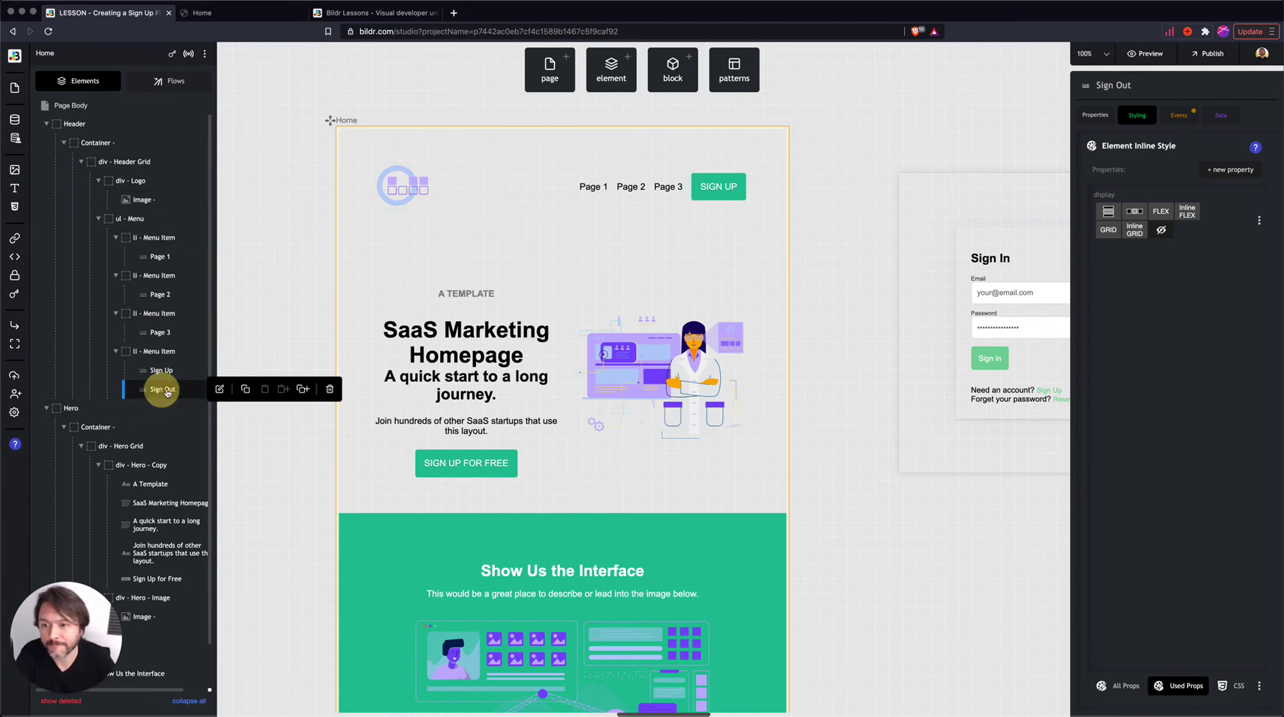
left_click(1177, 113)
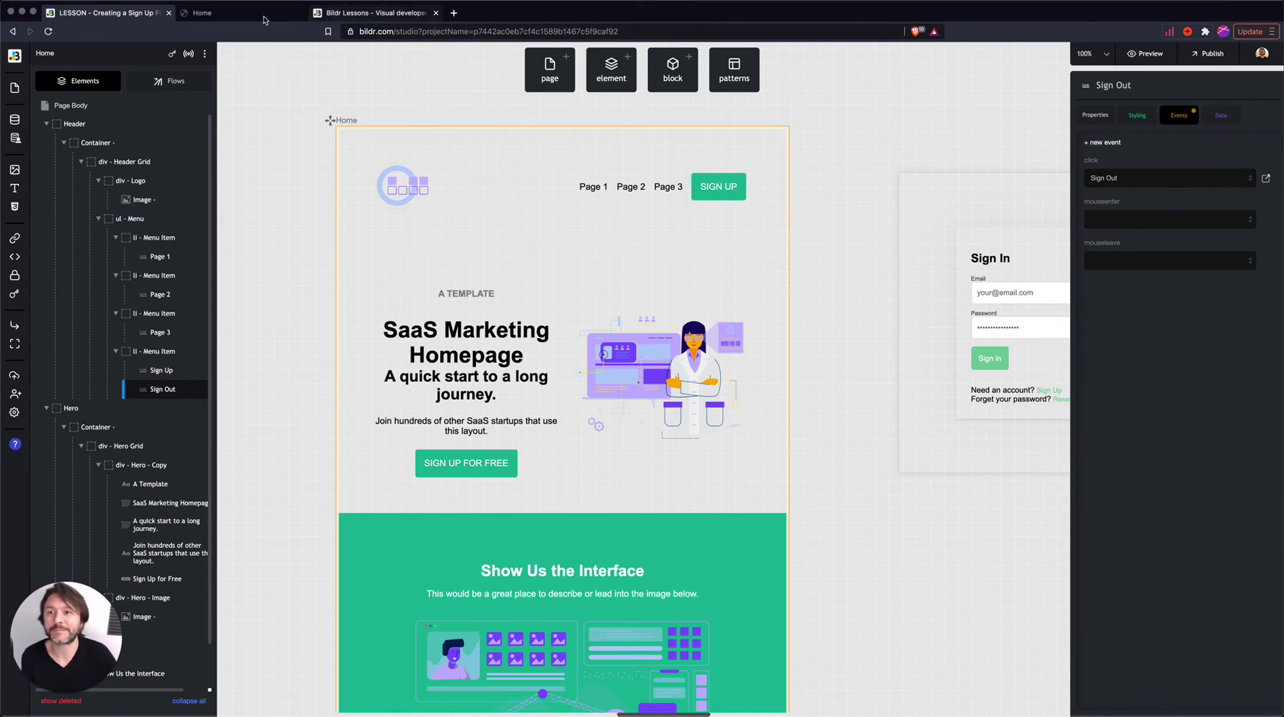
left_click(221, 13)
- Reload the live site, sign out, reload to see SIGN UP, then open the /signup page
left_click(48, 31)
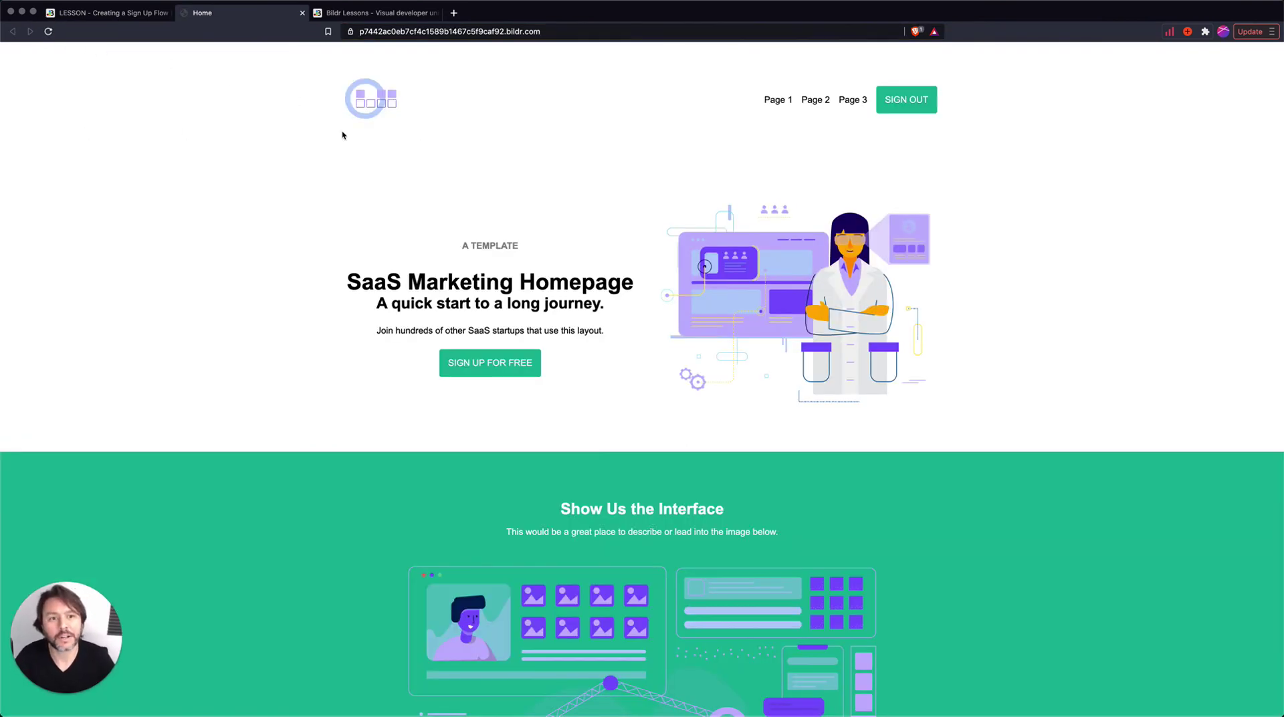
left_click(919, 105)
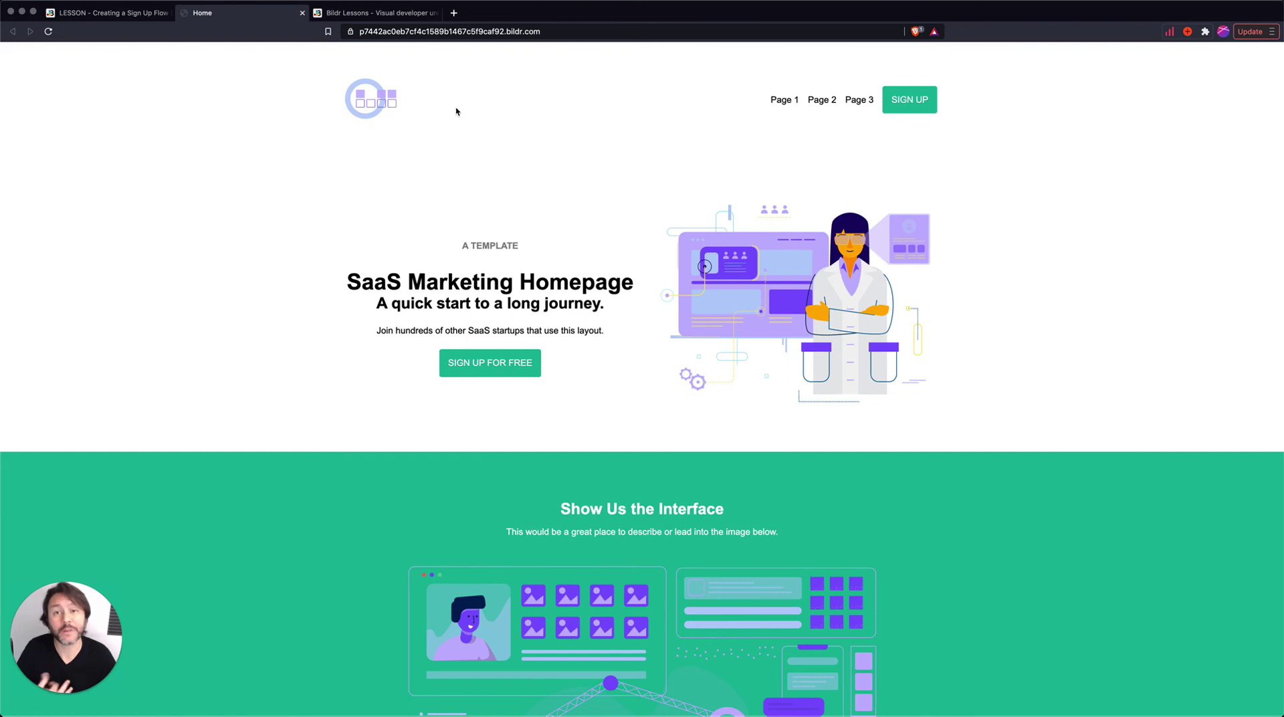
left_click(49, 30)
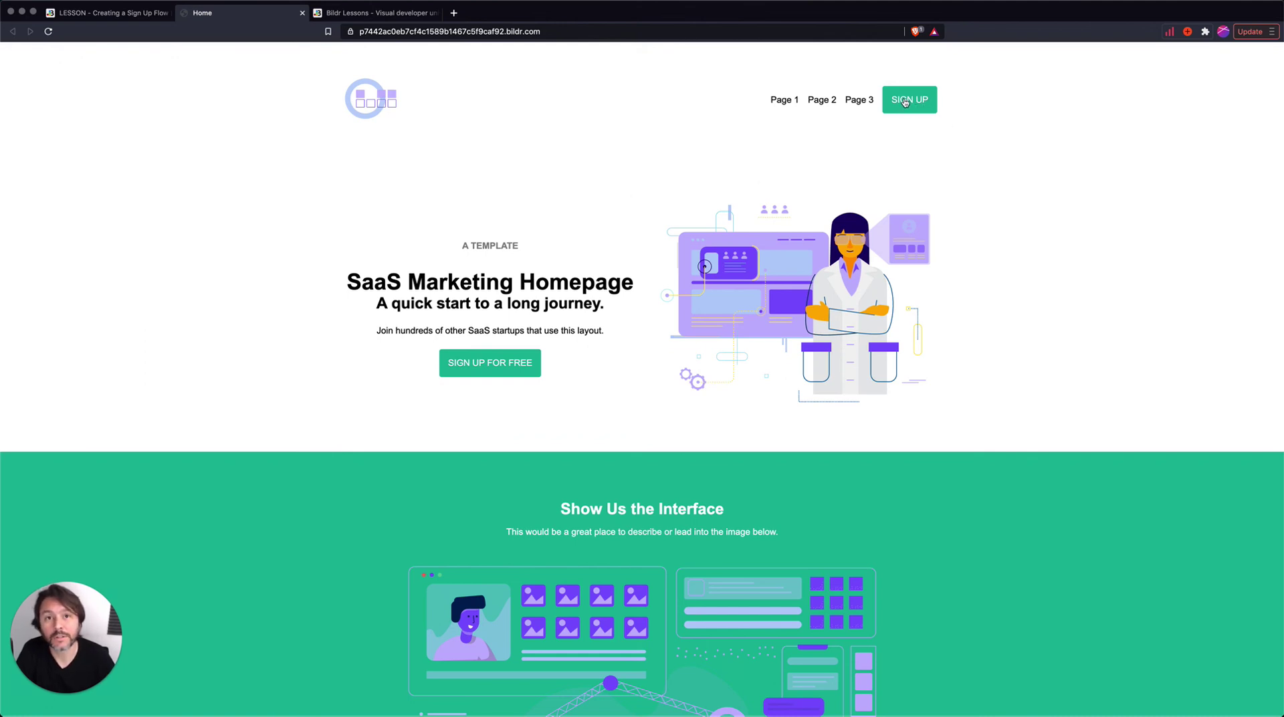
left_click(907, 105)
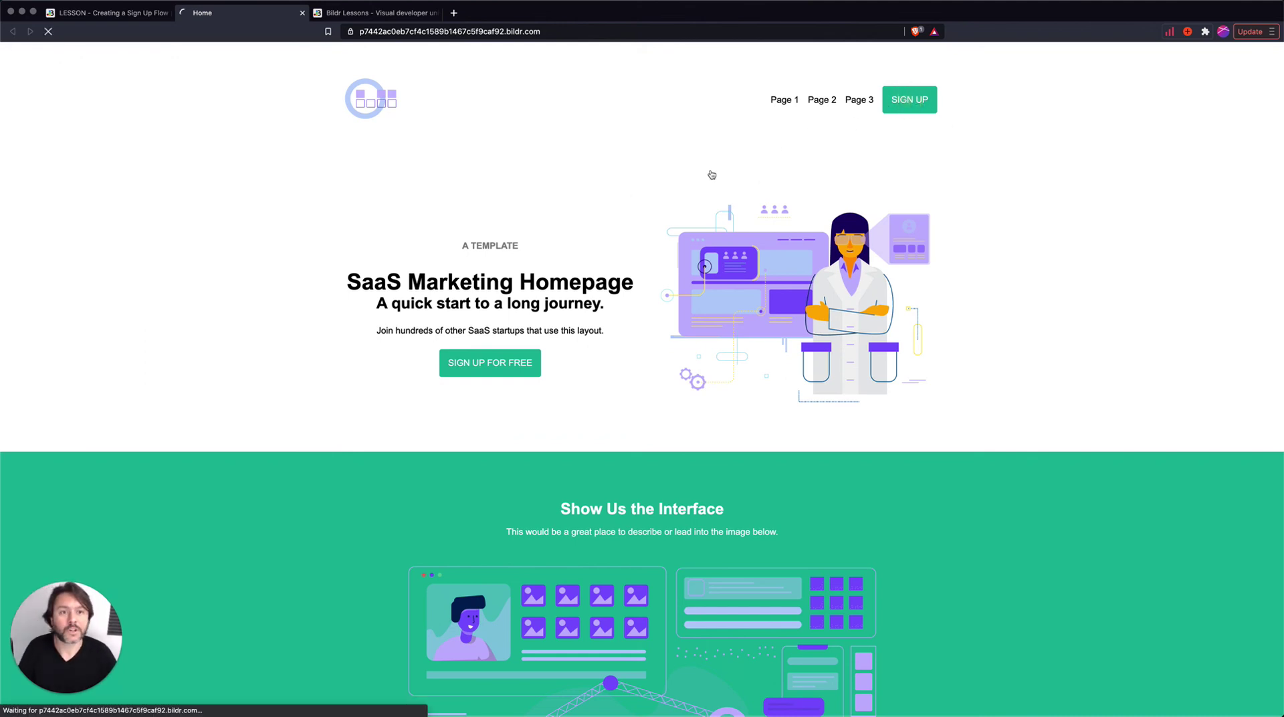
left_click(908, 105)
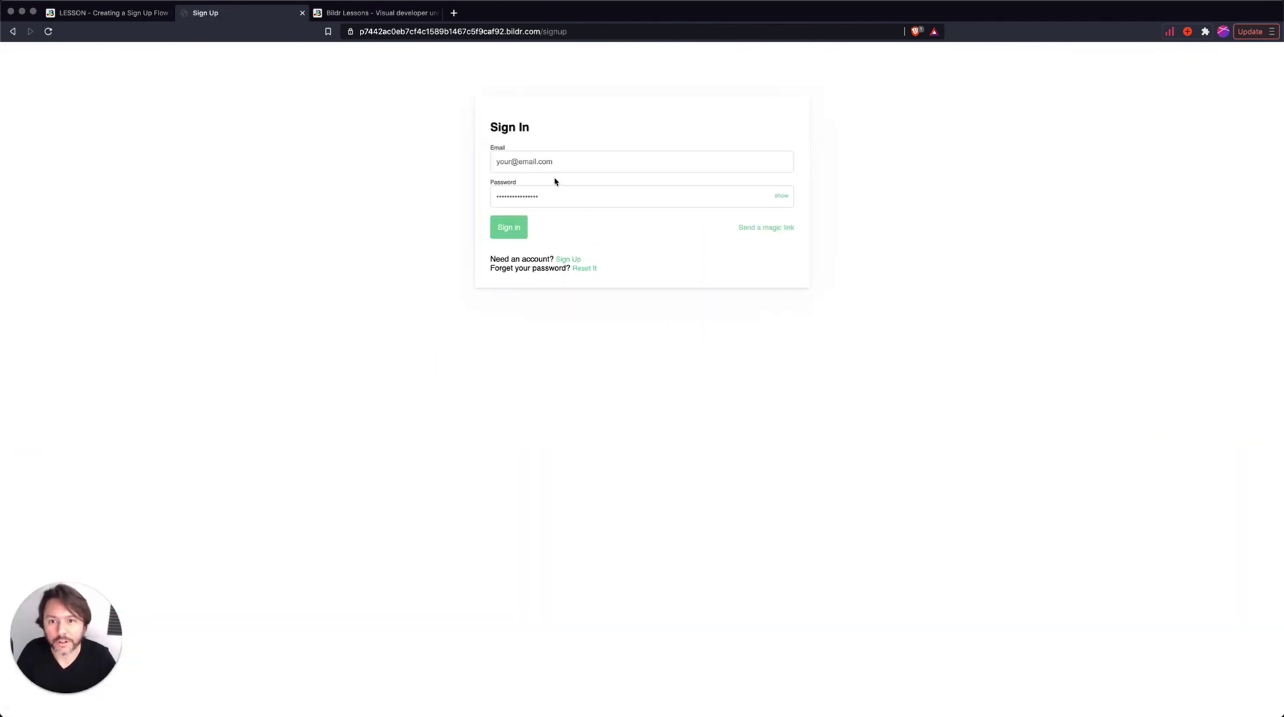
- Sign in on the form with the test account's e-mail and password, correcting the e-mail typo
left_click(539, 161)
type("test")
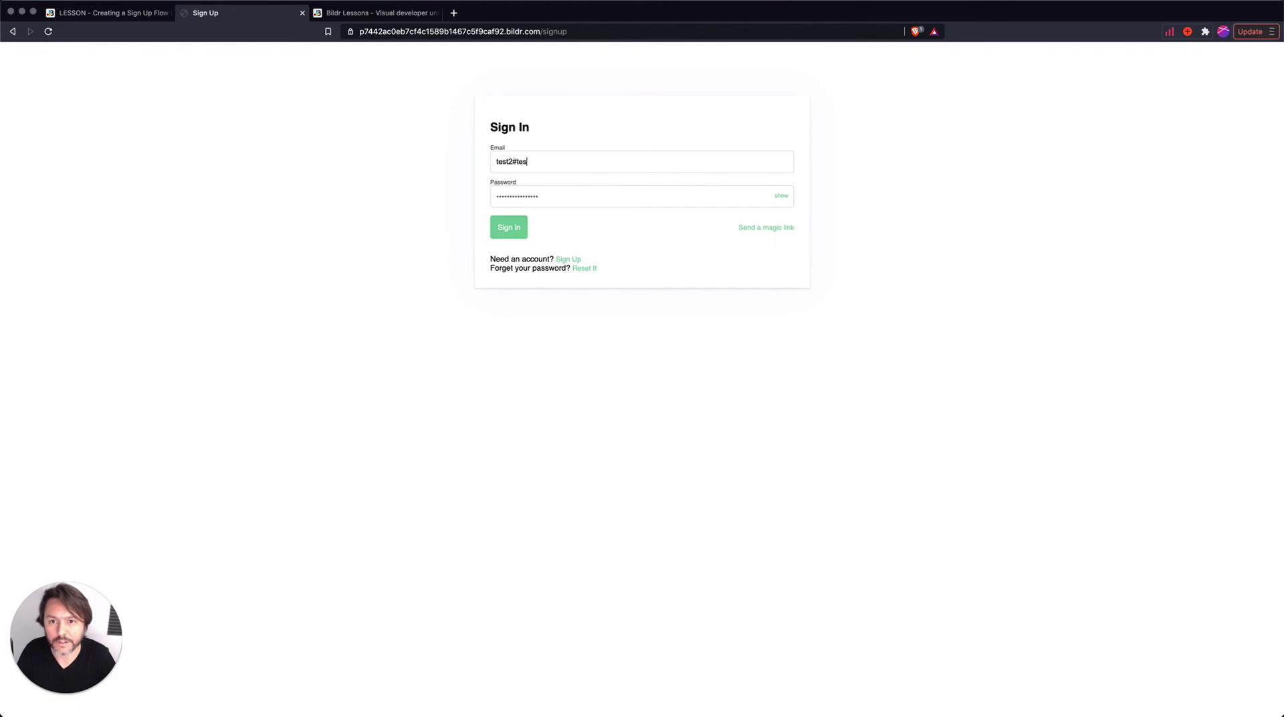
type("2#")
key("BackSpace")
type("@test.com")
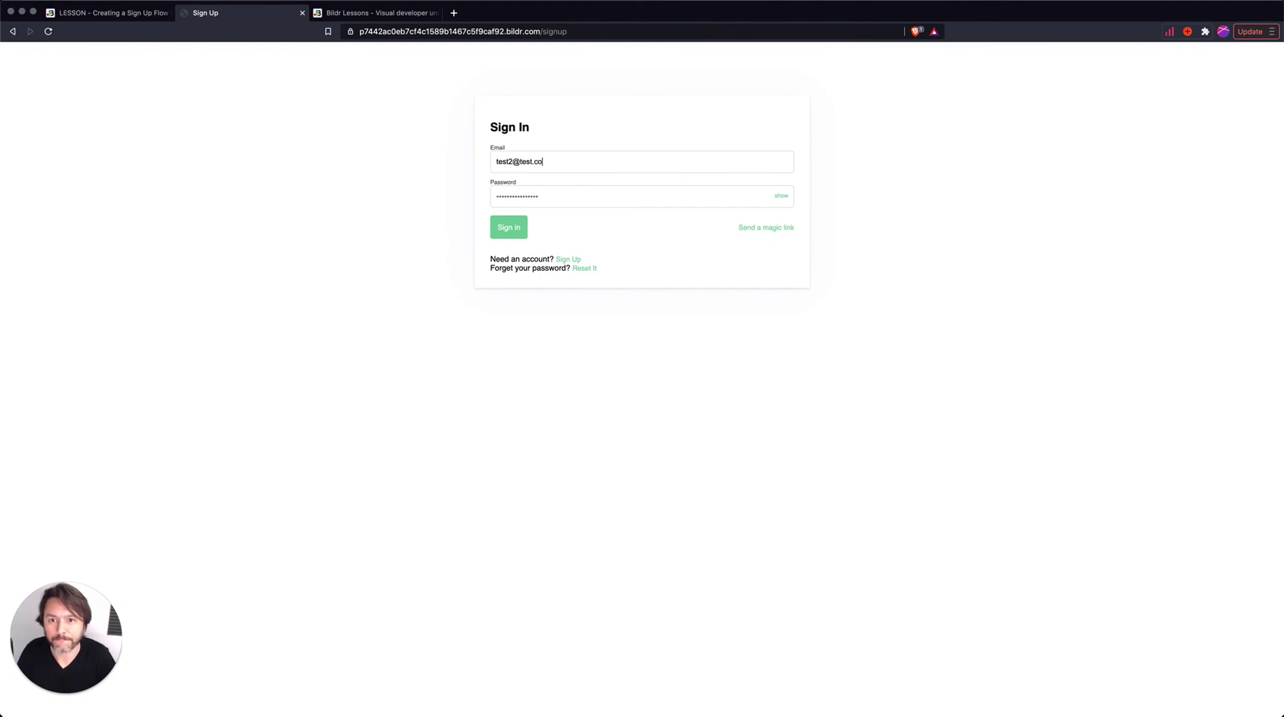
key("Tab")
type("test")
key("Return")
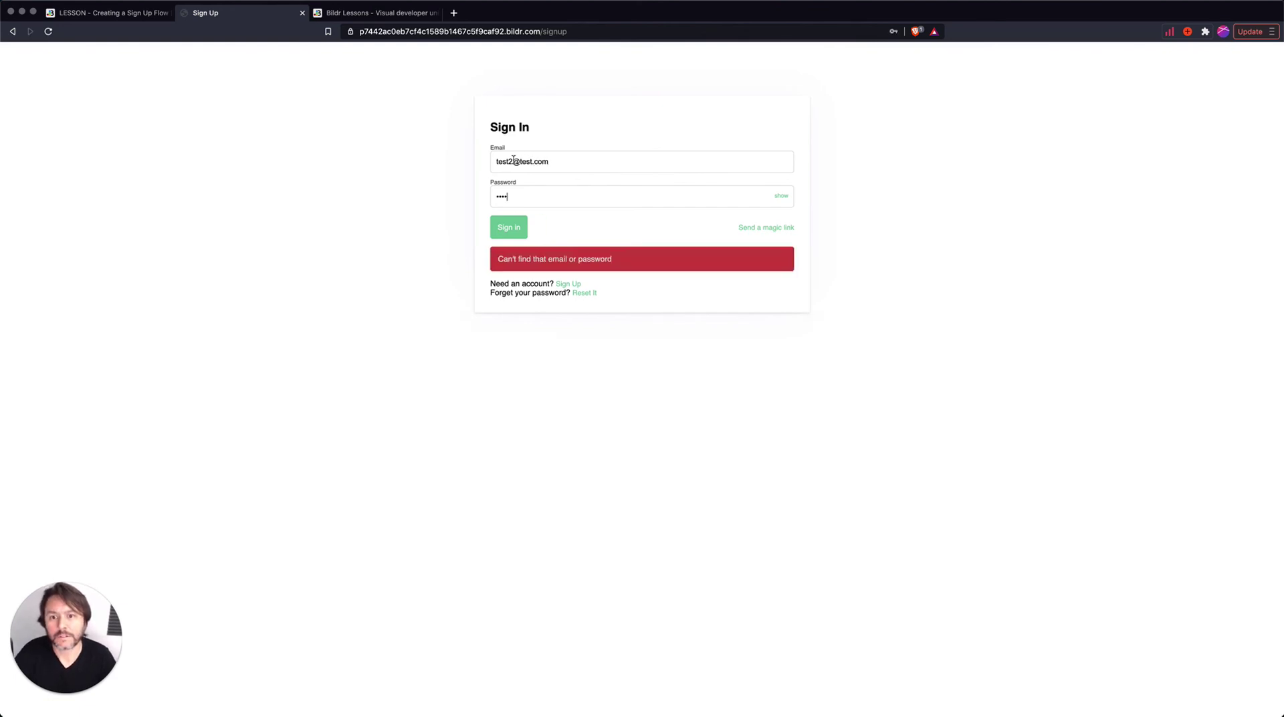
left_click(511, 161)
key("BackSpace")
left_click(510, 161)
key("Return")
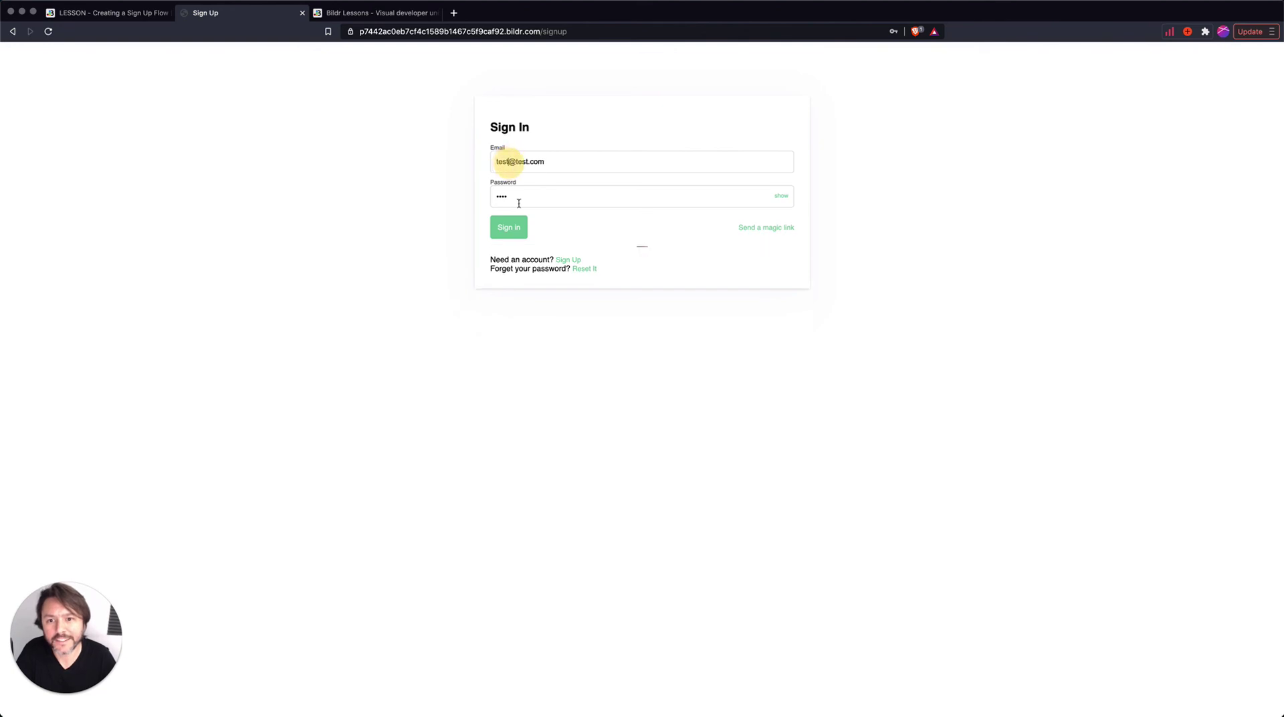
left_click(512, 225)
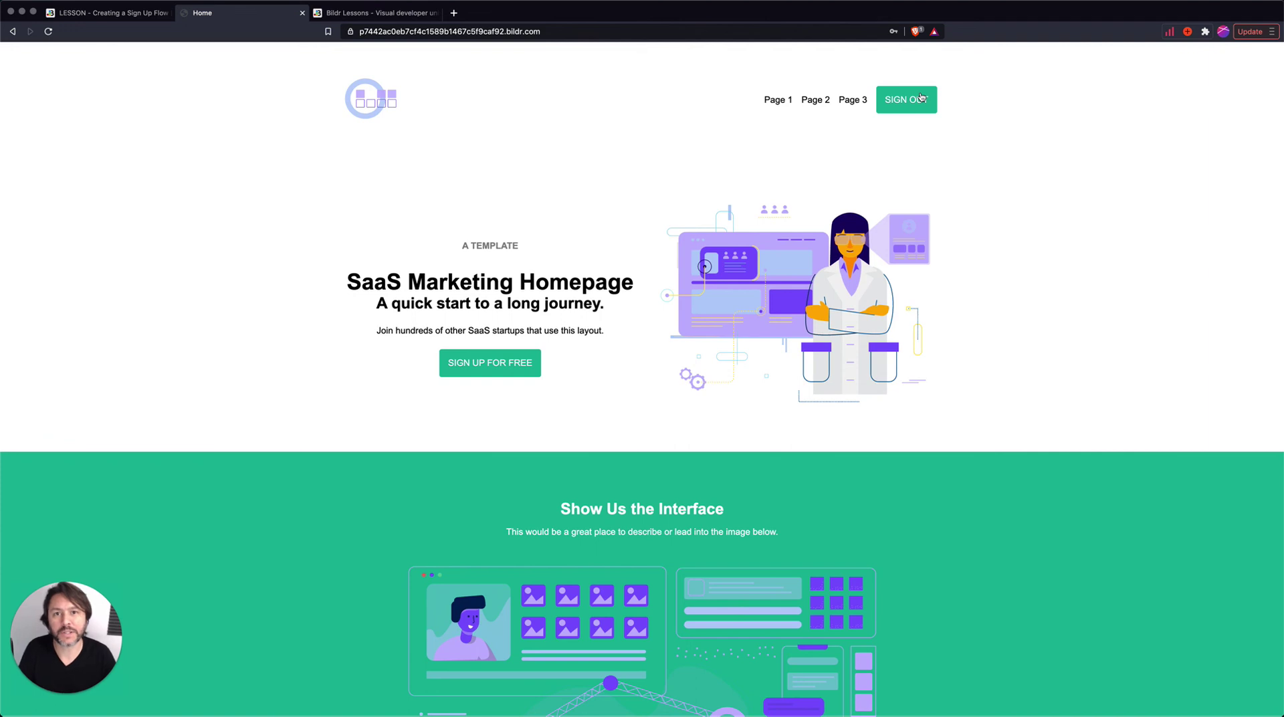
- Visit the /signup URL while signed in, then go back to the Bildr studio tab
left_click(576, 32)
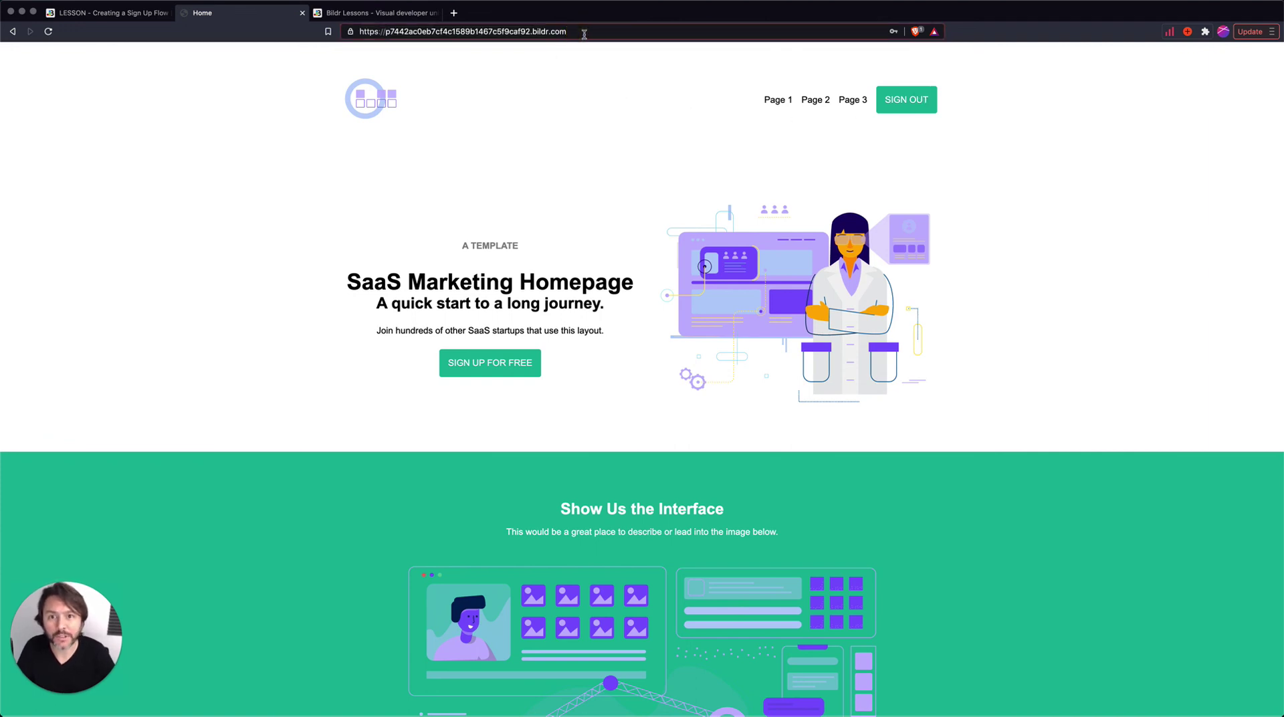
type("/signout")
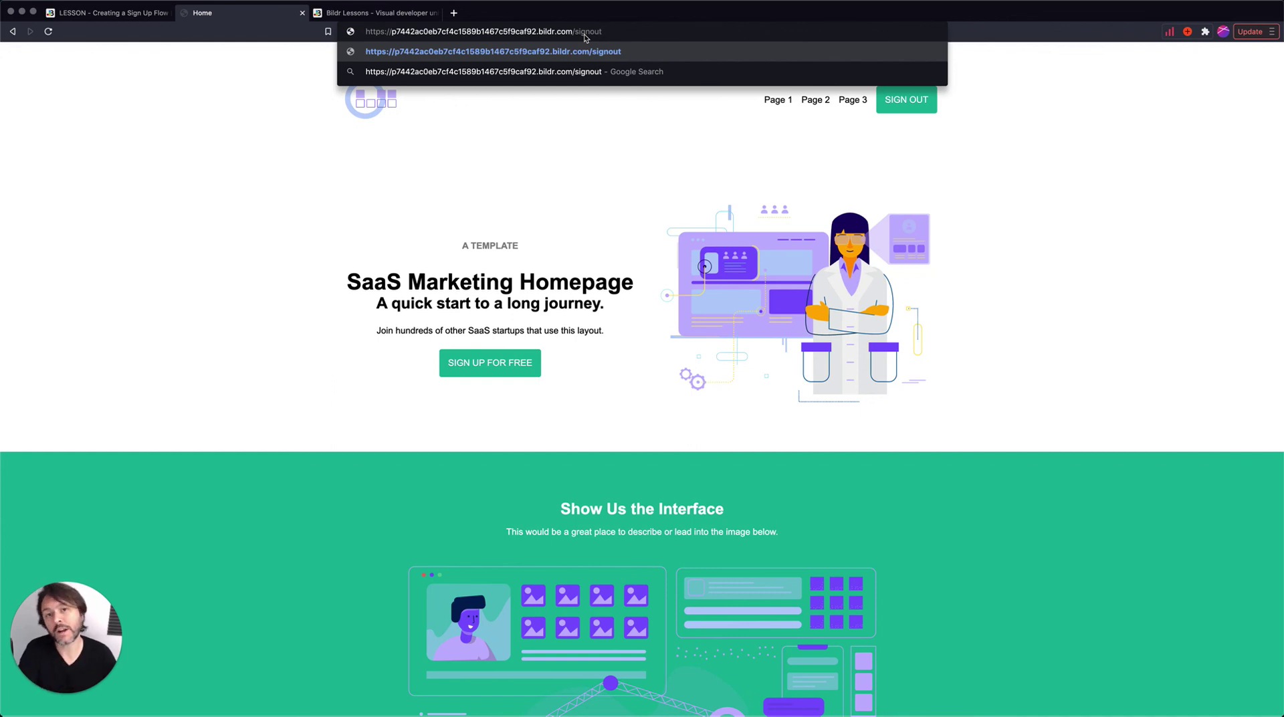
key("BackSpace")
key("BackSpace")
key("BackSpace")
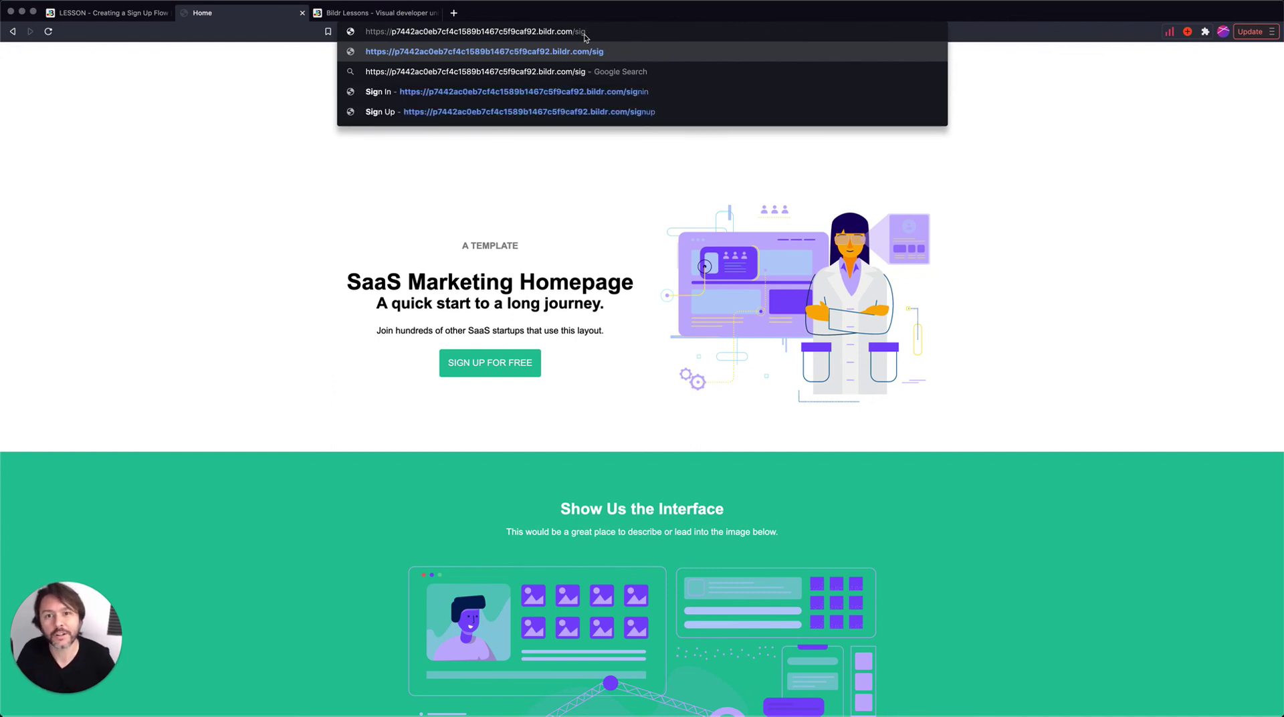
type("nup")
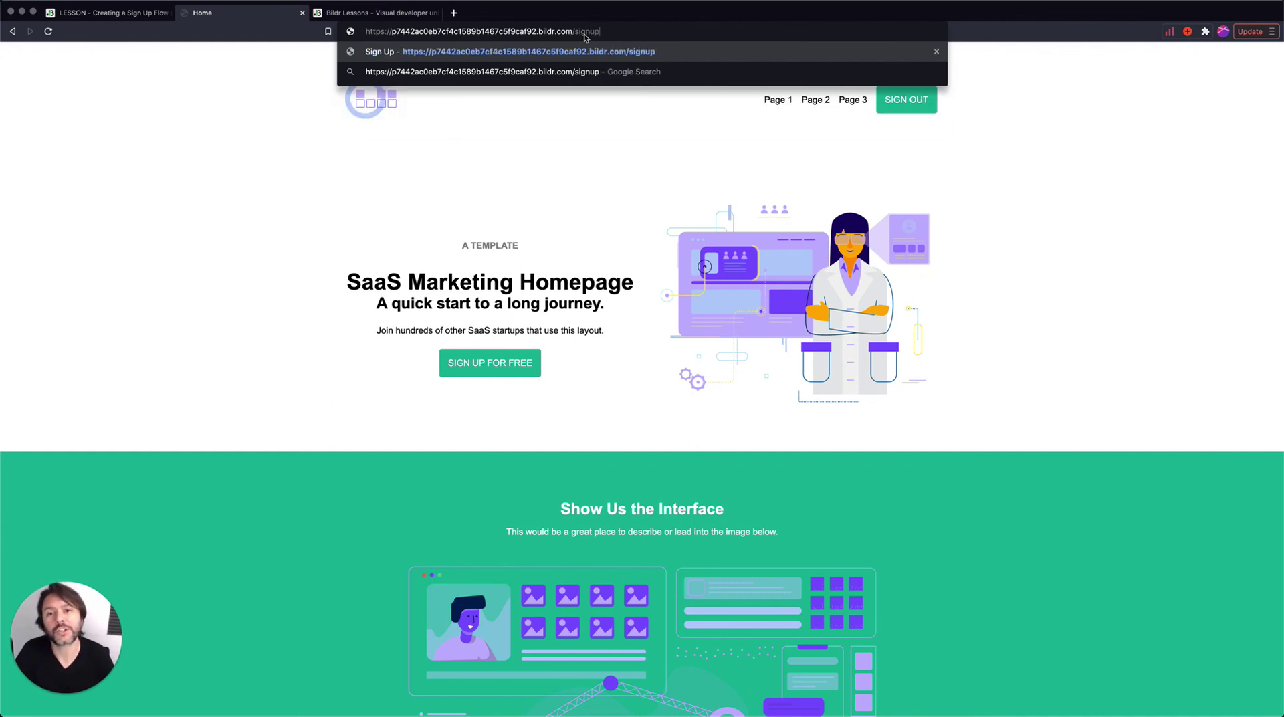
key("Return")
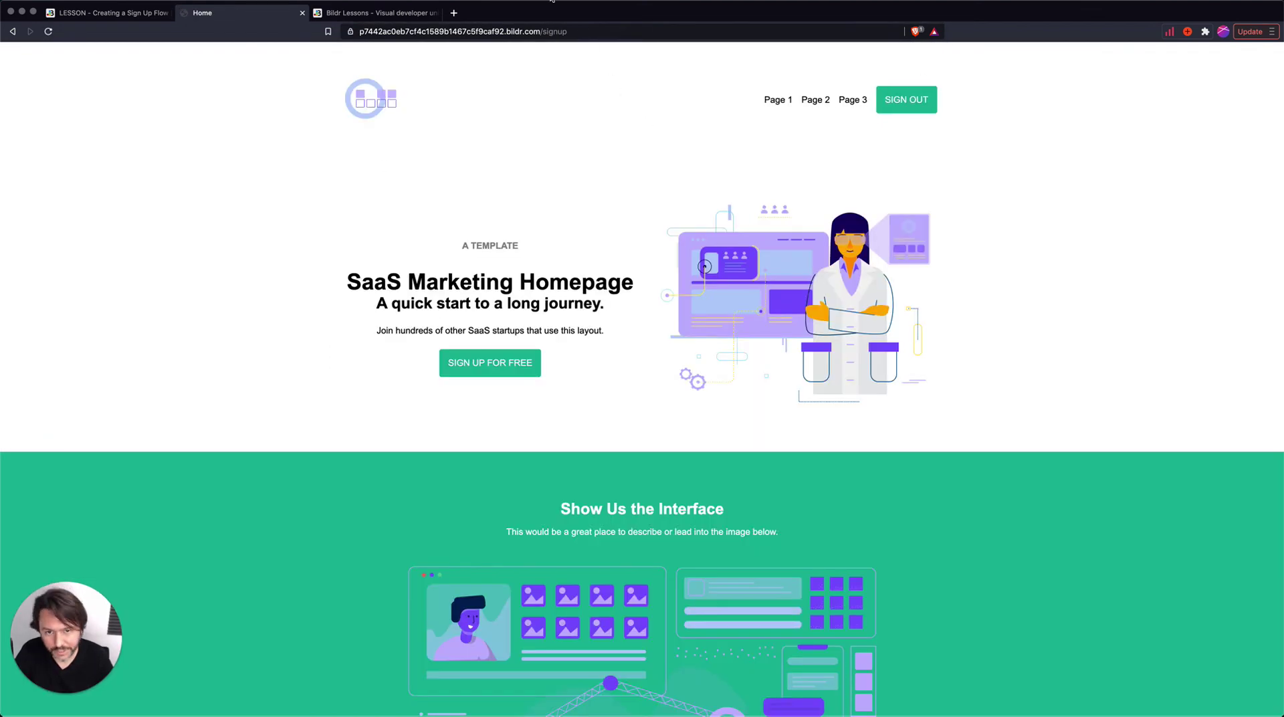
left_click(87, 14)
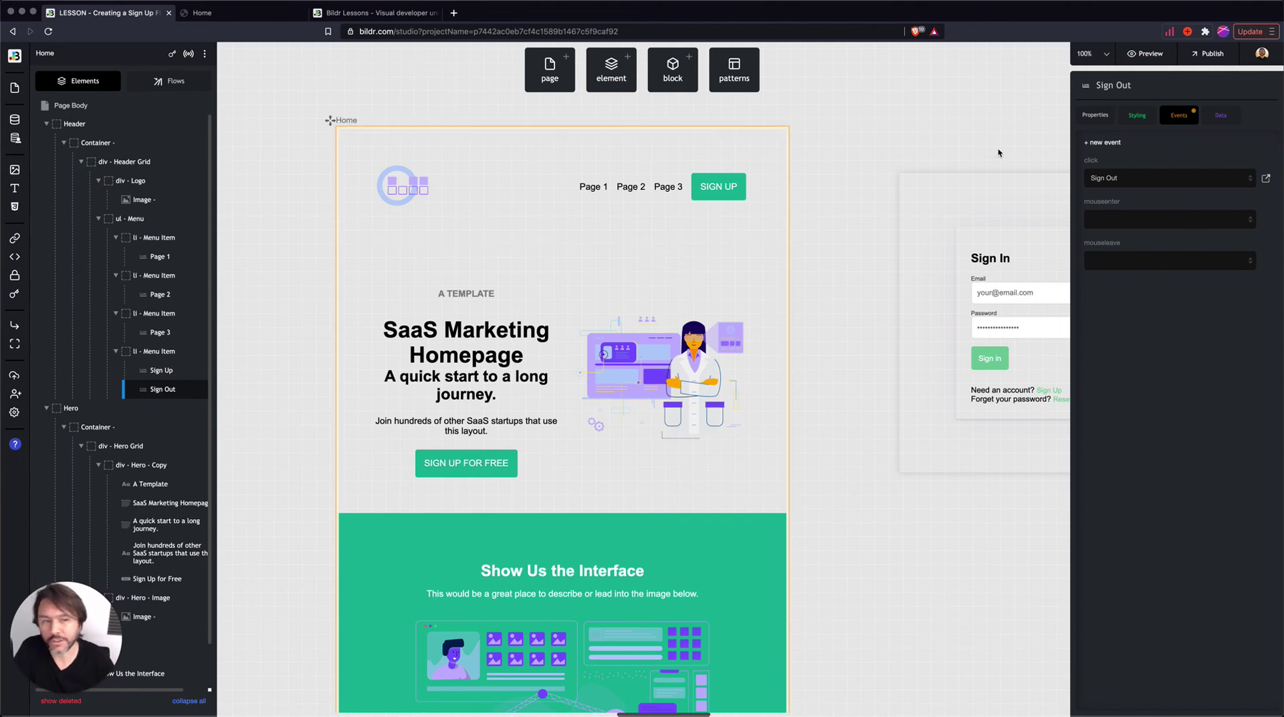
- Reopen the header's Page Binding flow and inspect its User Signed In? condition step
left_click(420, 225)
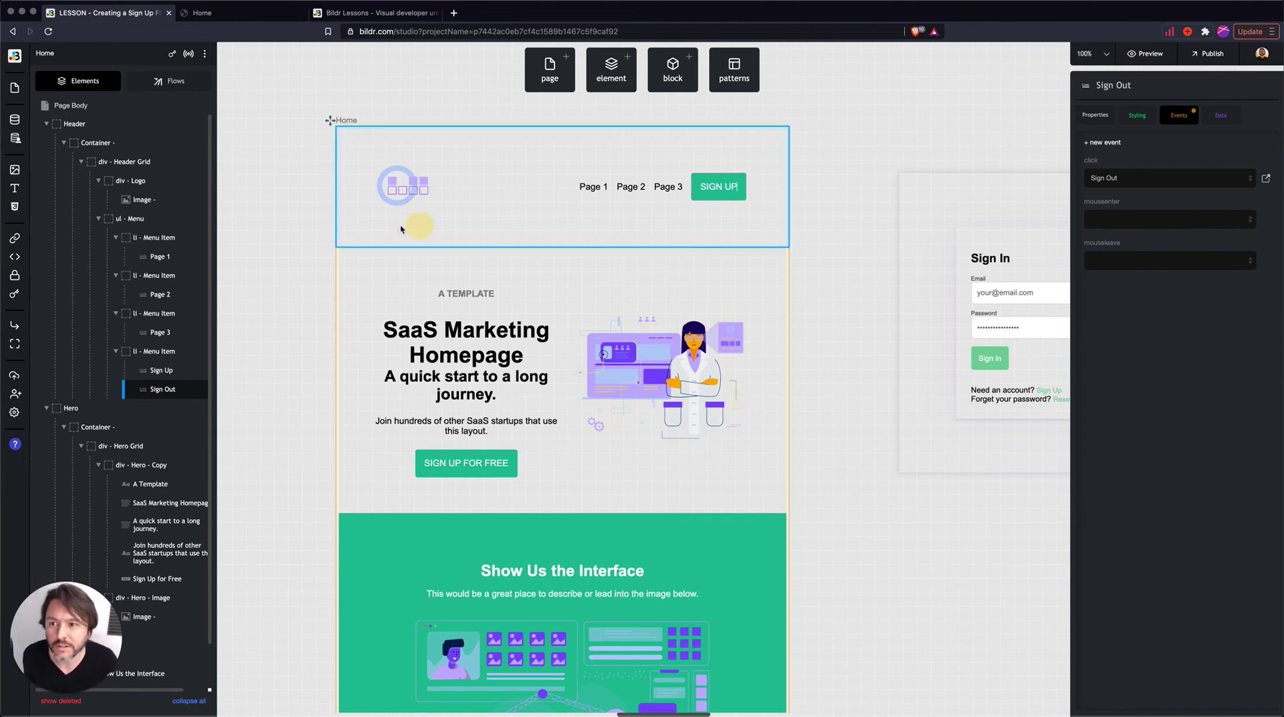
left_click(166, 80)
left_click(67, 220)
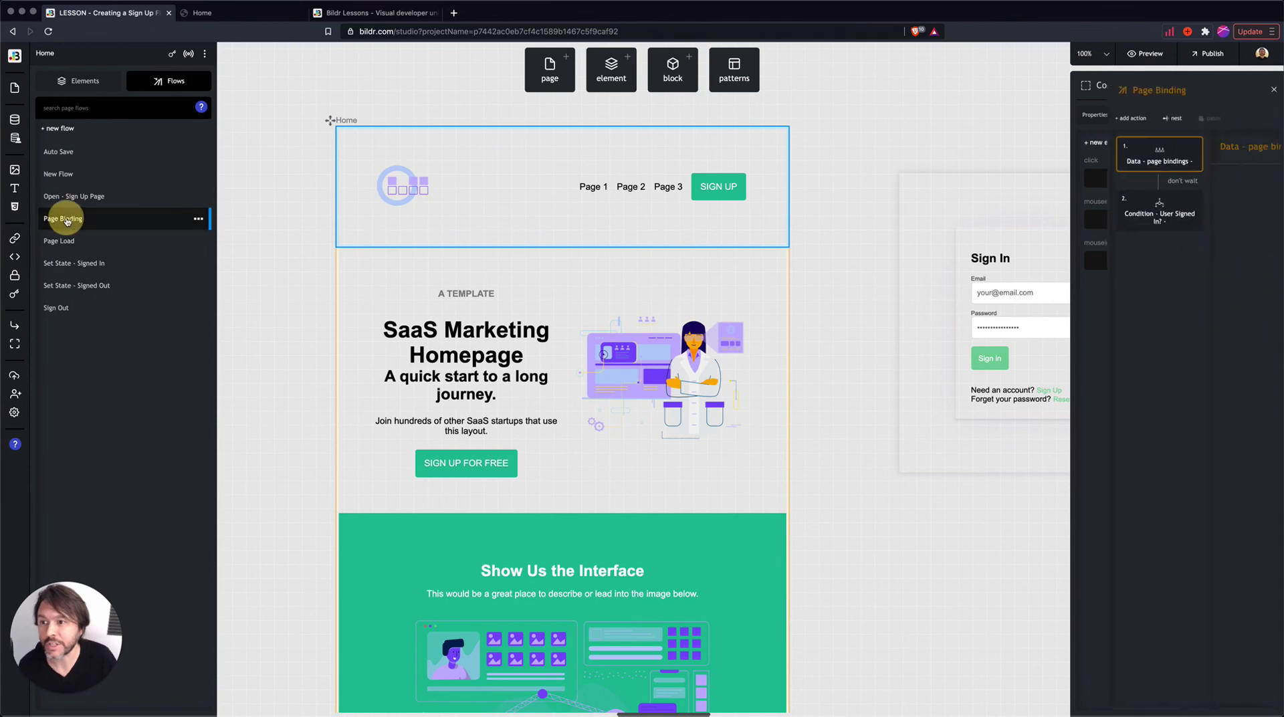
left_click(986, 225)
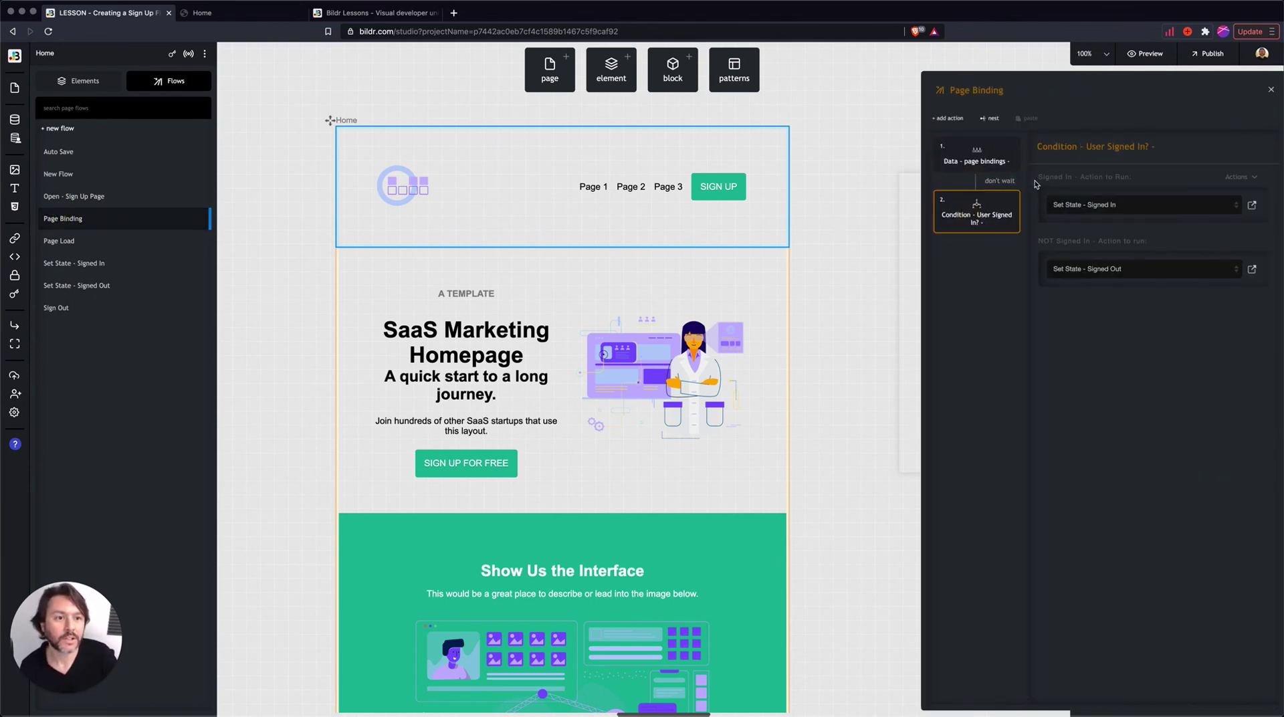